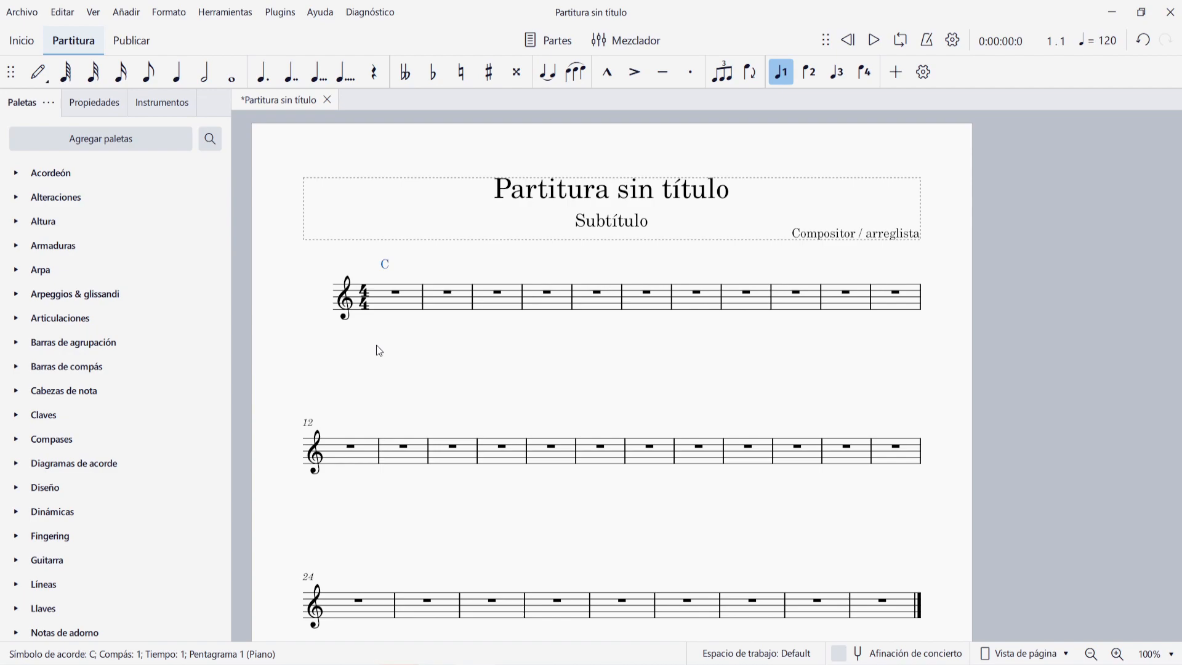
- Enter quarter notes C, C, F, F in measure 1 and C, C, G, G in measure 2
click(397, 293)
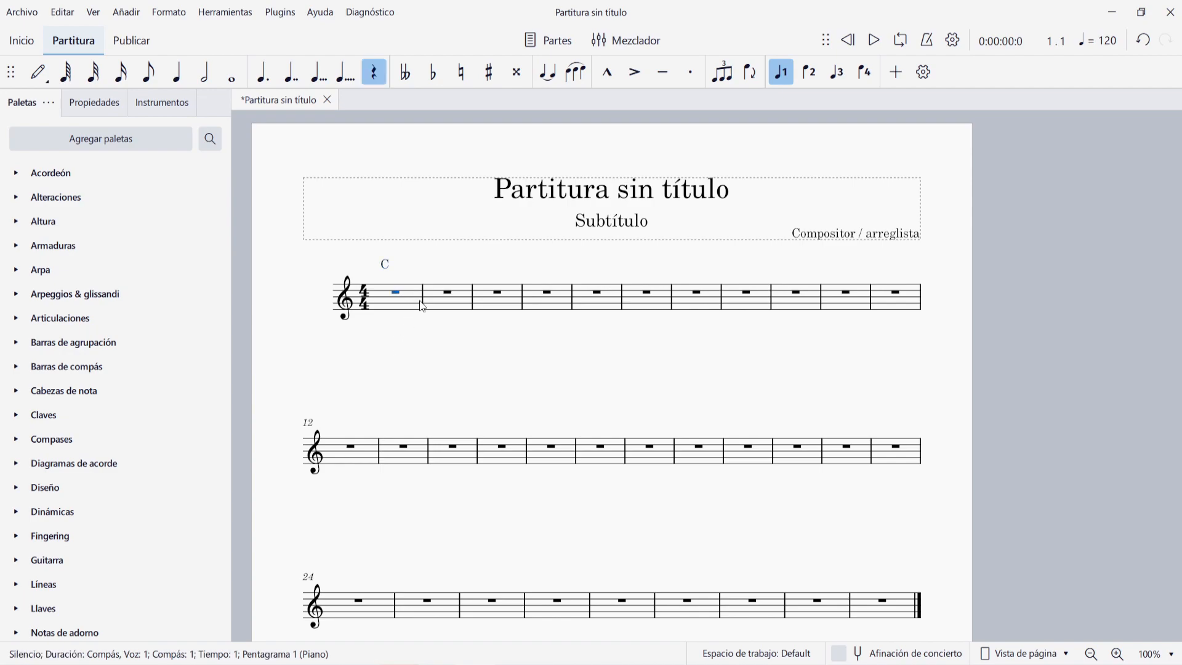
key(n)
key(c)
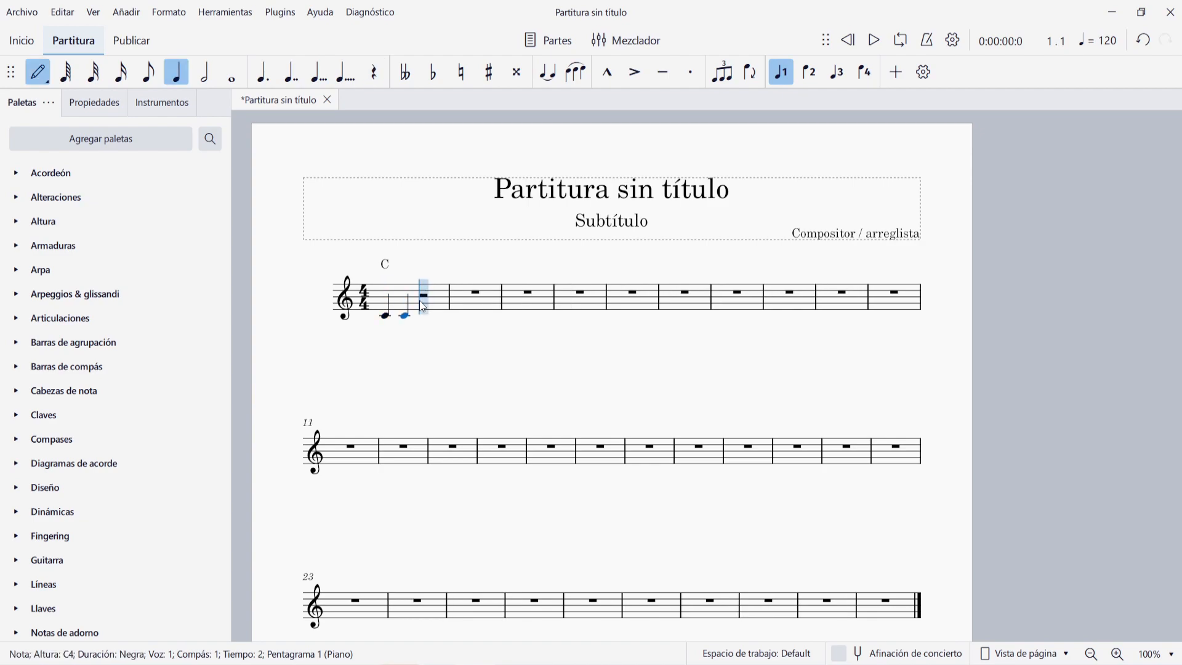
key(e)
key(f)
key(c)
- Enter a whole note C5 in measure 3 and leave note input
key(c)
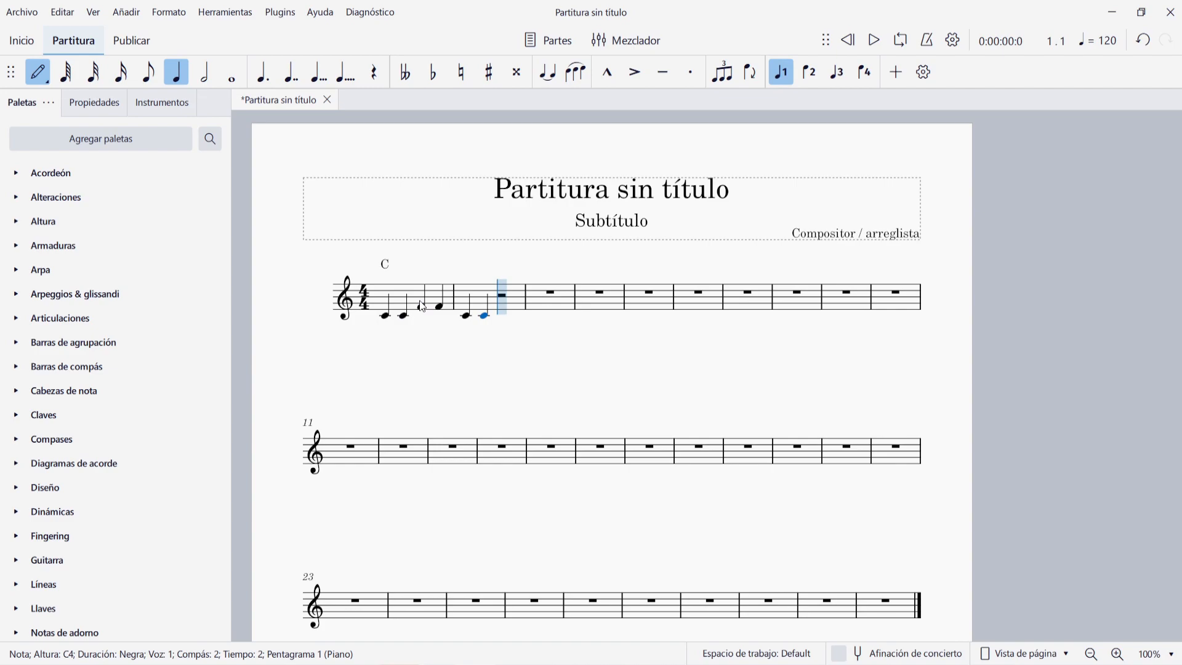
key(g)
key(g)
key(7)
key(c)
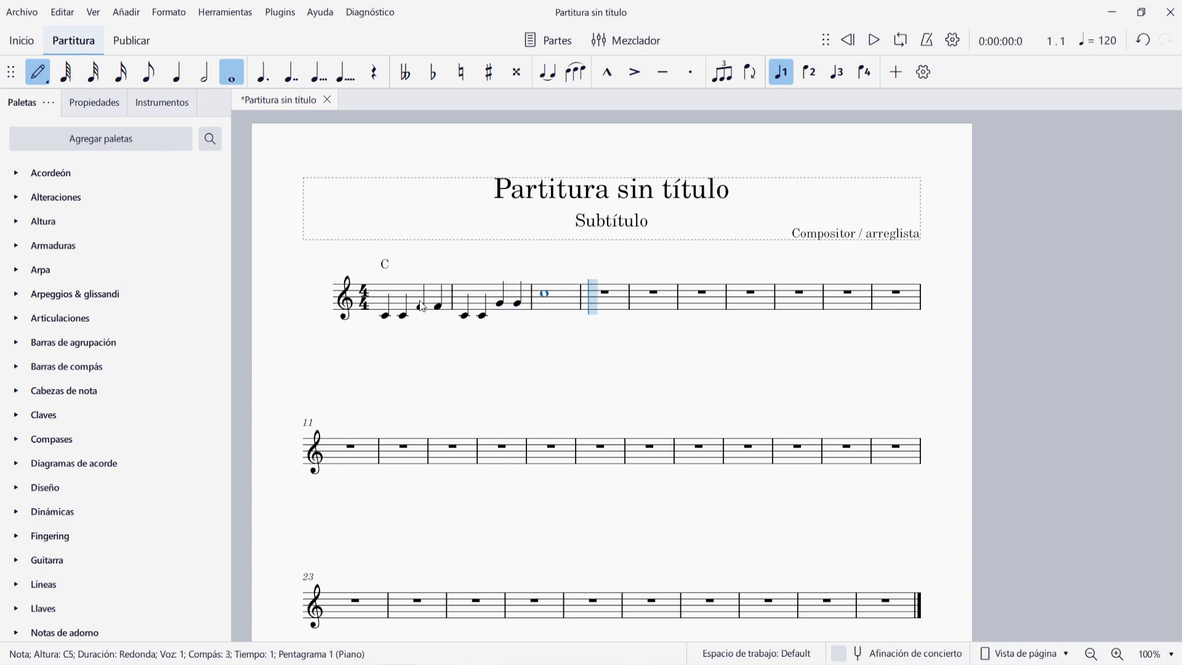
key(Escape)
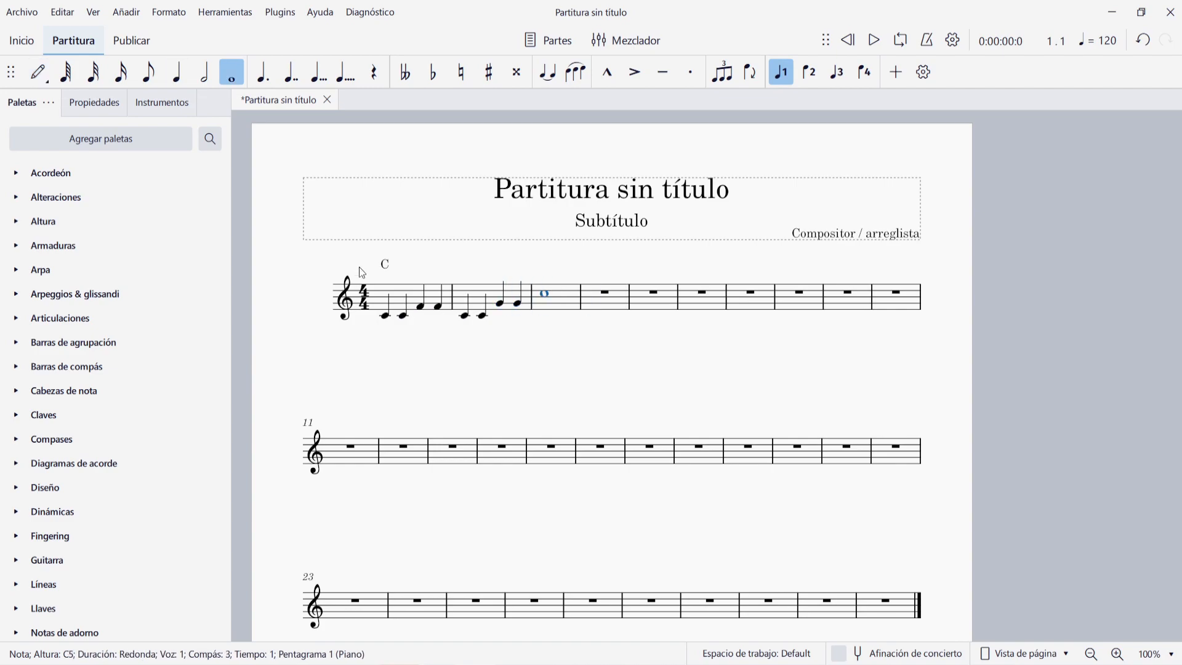
click(491, 392)
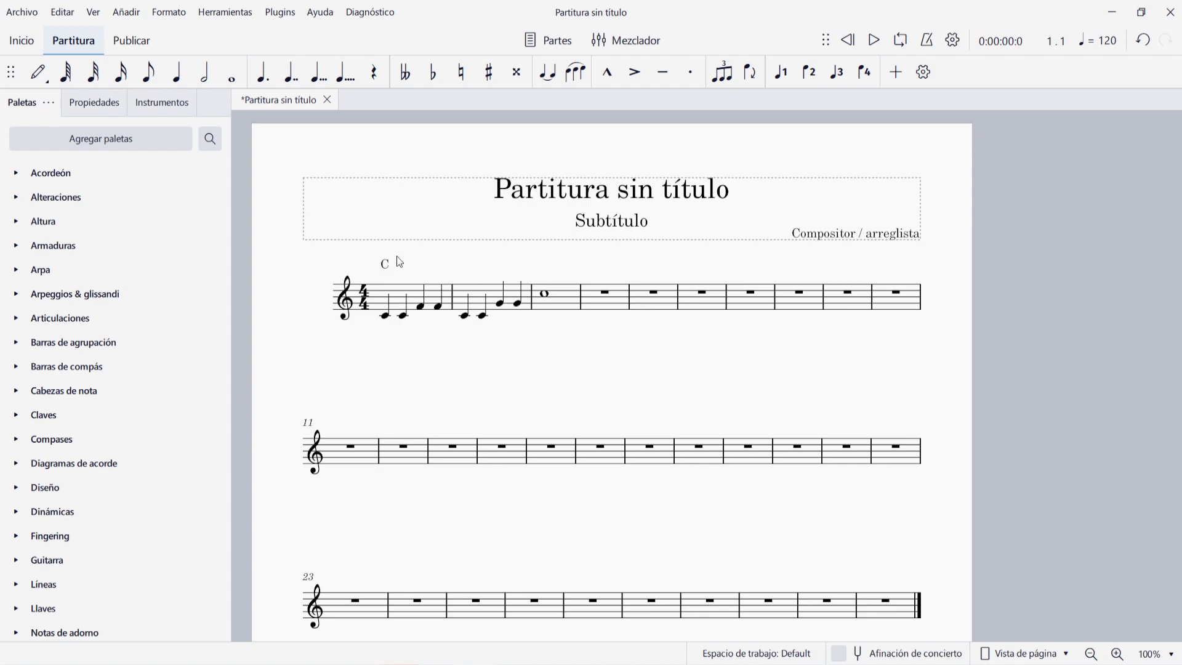
- Play the score from the beginning to hear the melody together with the C chord symbol
click(851, 43)
click(873, 41)
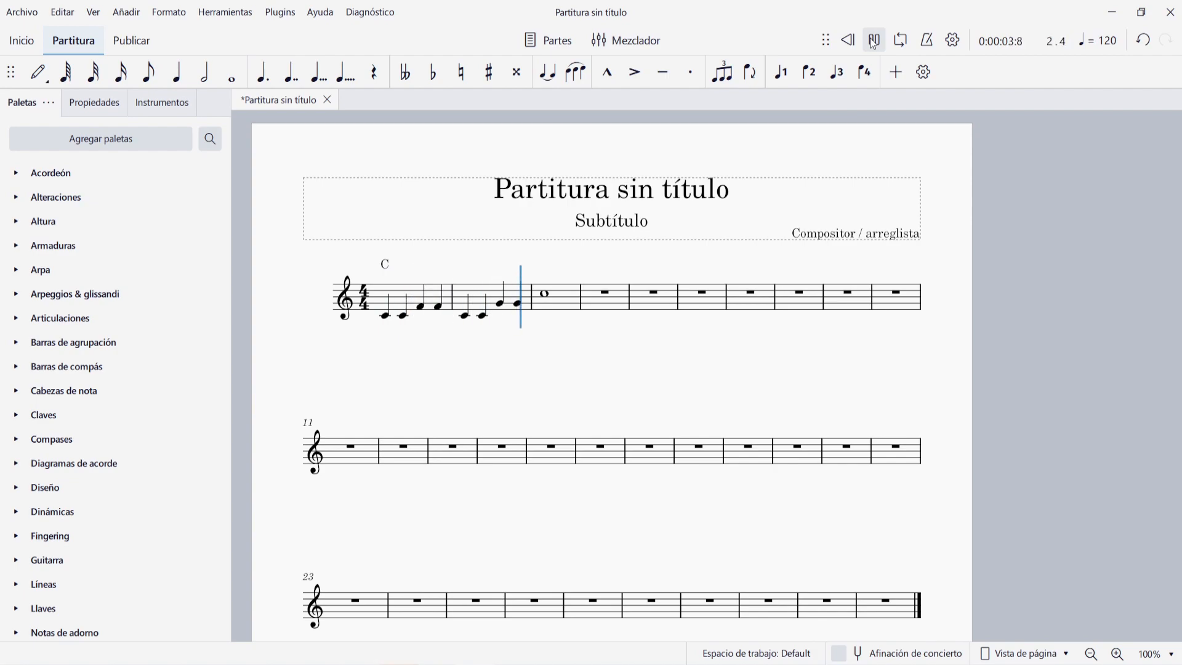
click(874, 41)
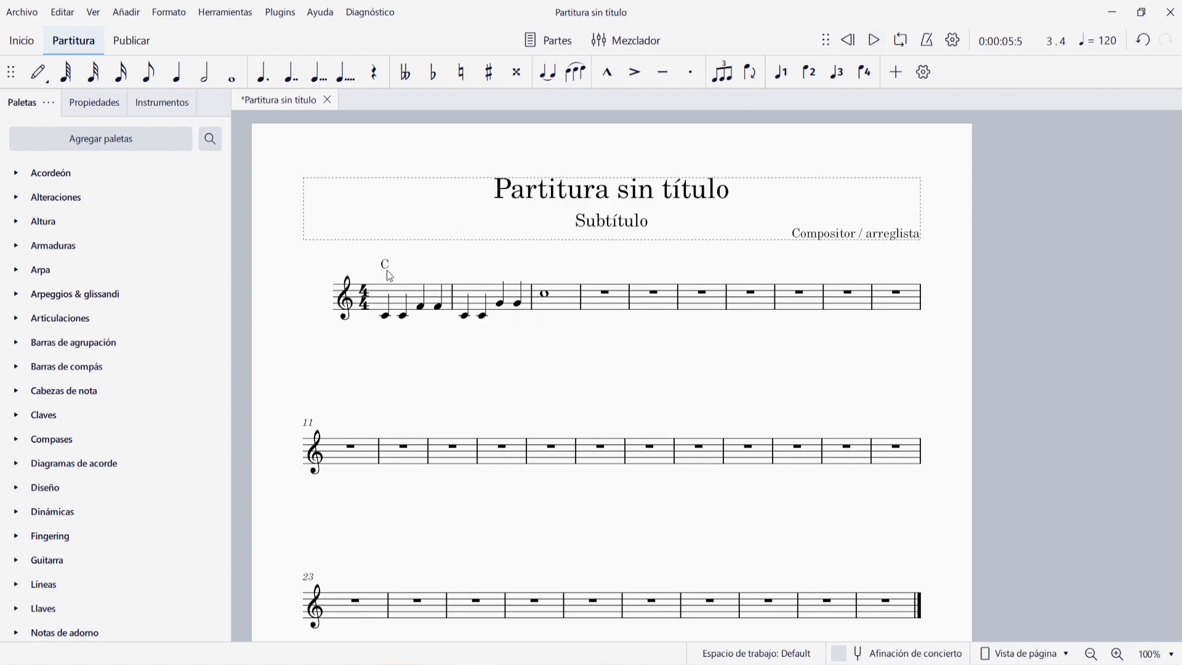
click(385, 264)
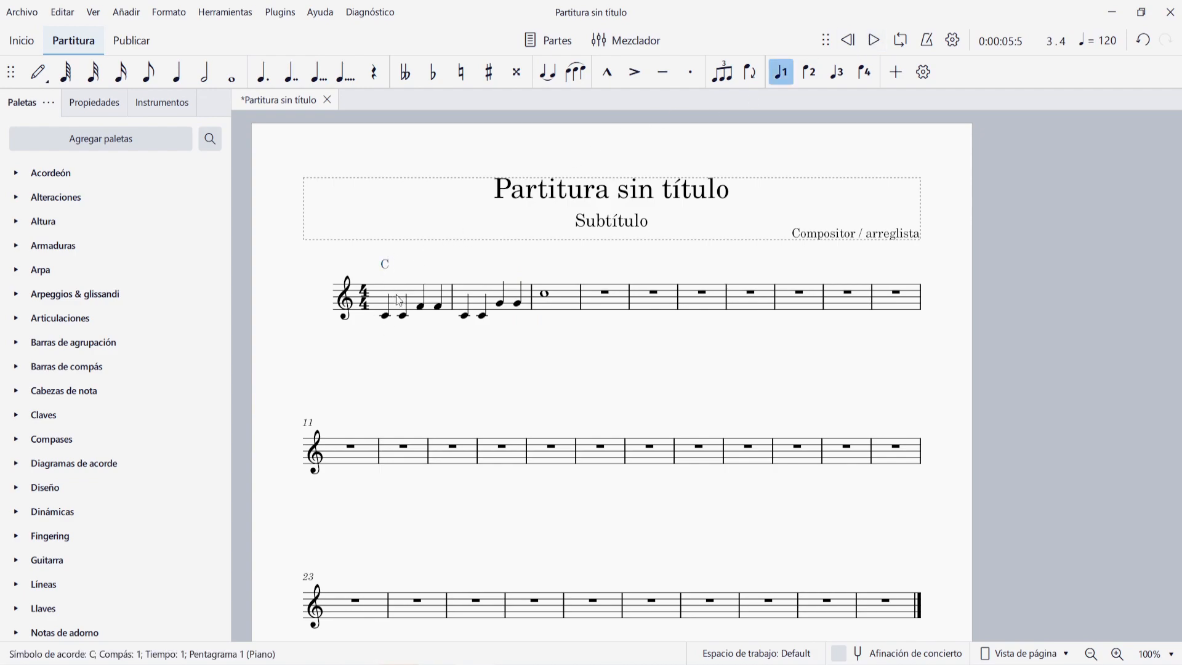
click(480, 378)
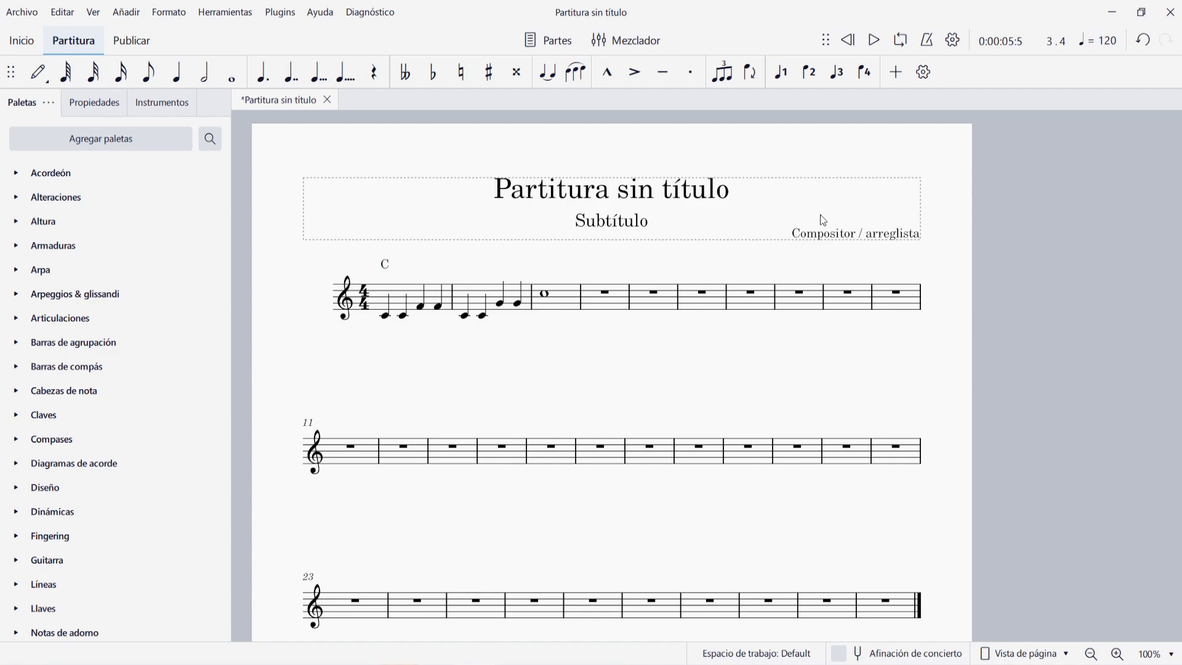
- Play the score from the beginning with chord symbol playback turned off, and re-enable that playback option
click(952, 42)
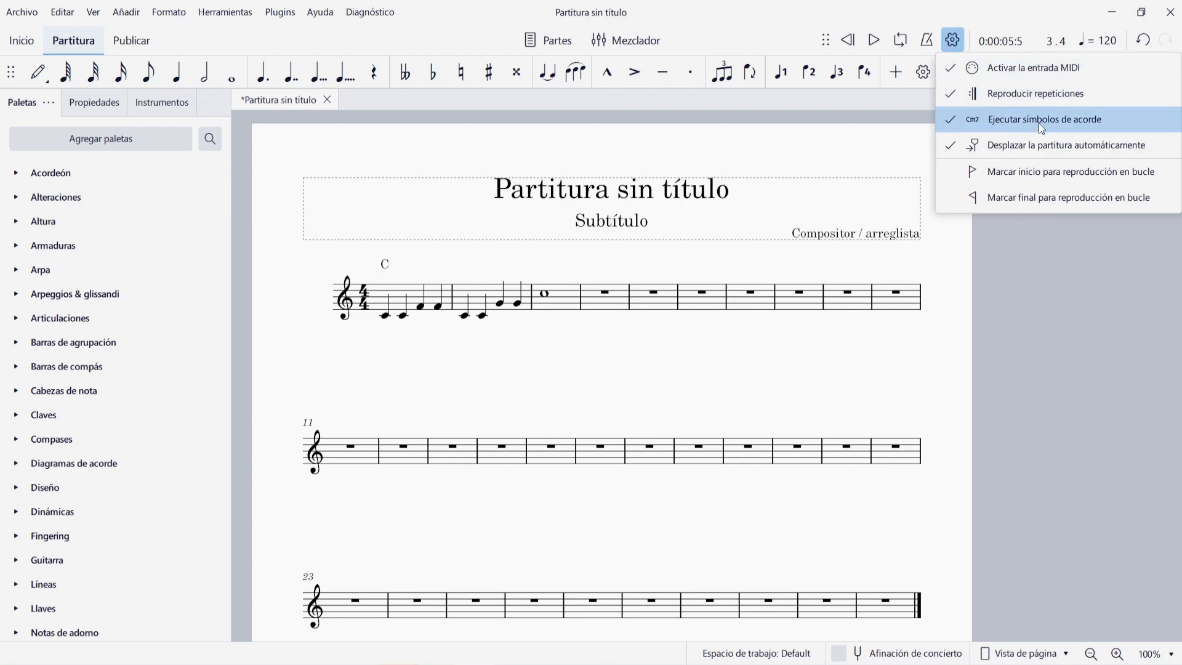
click(1006, 119)
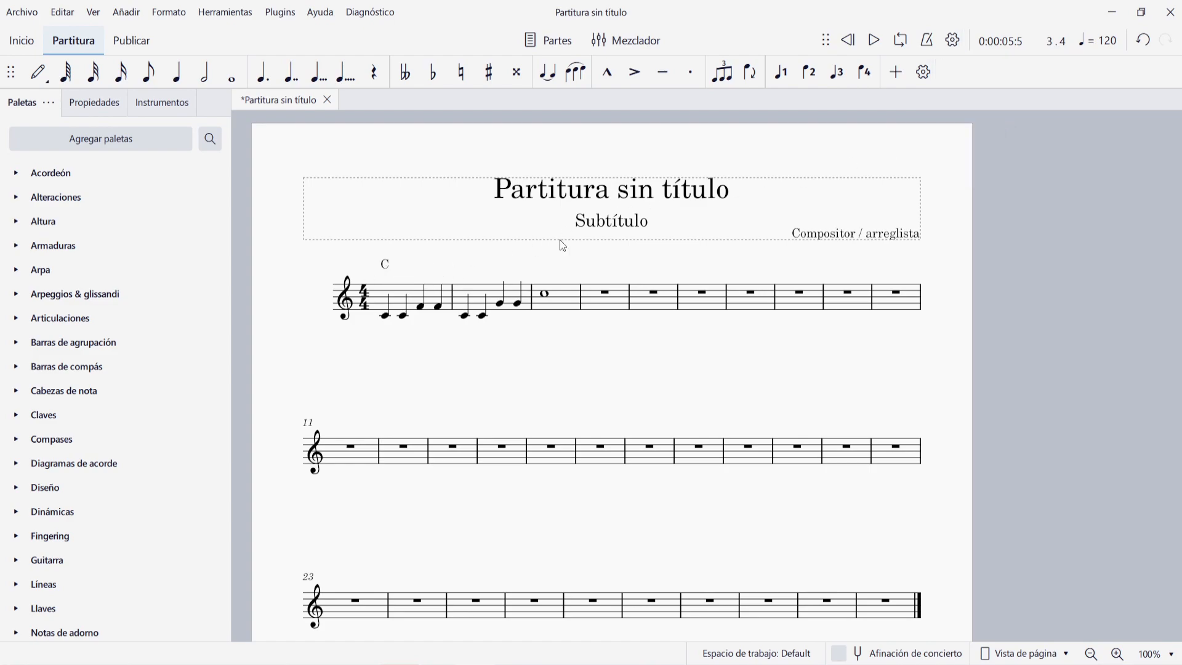
click(849, 40)
click(872, 43)
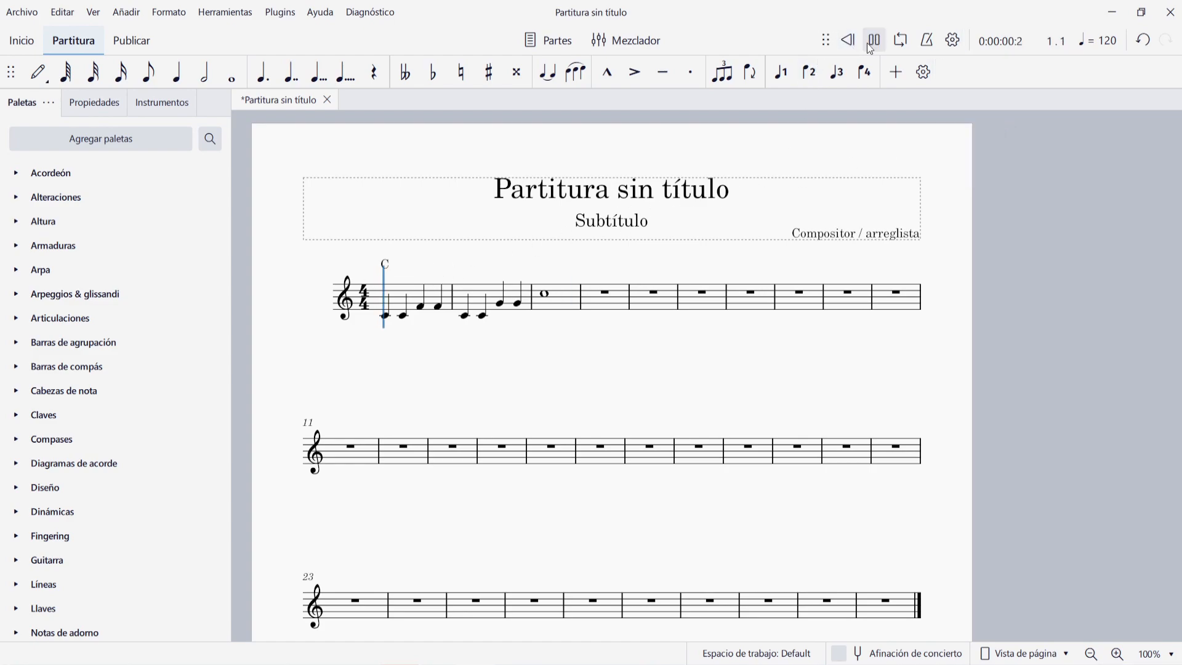
click(875, 41)
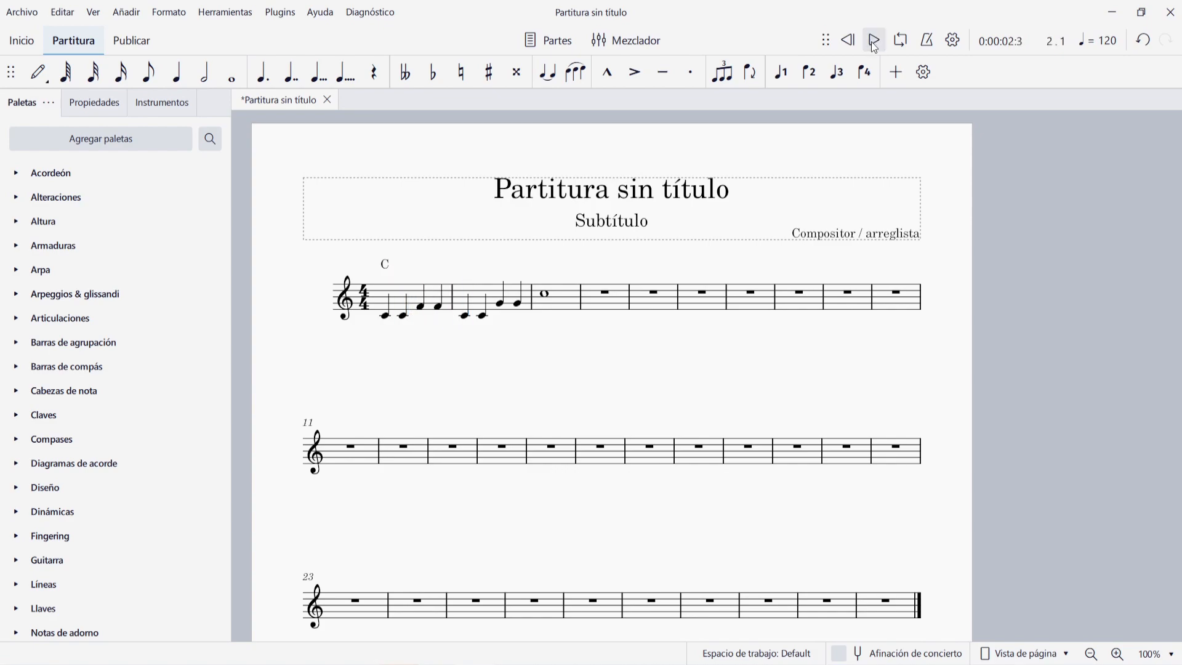
click(954, 41)
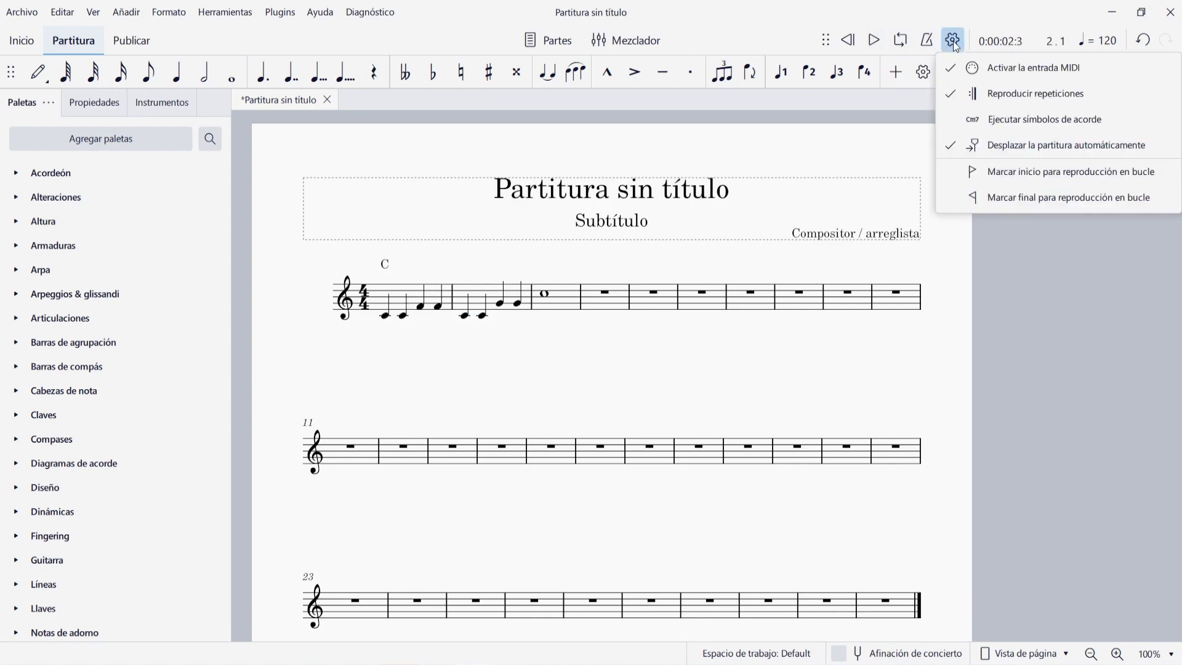
click(1026, 118)
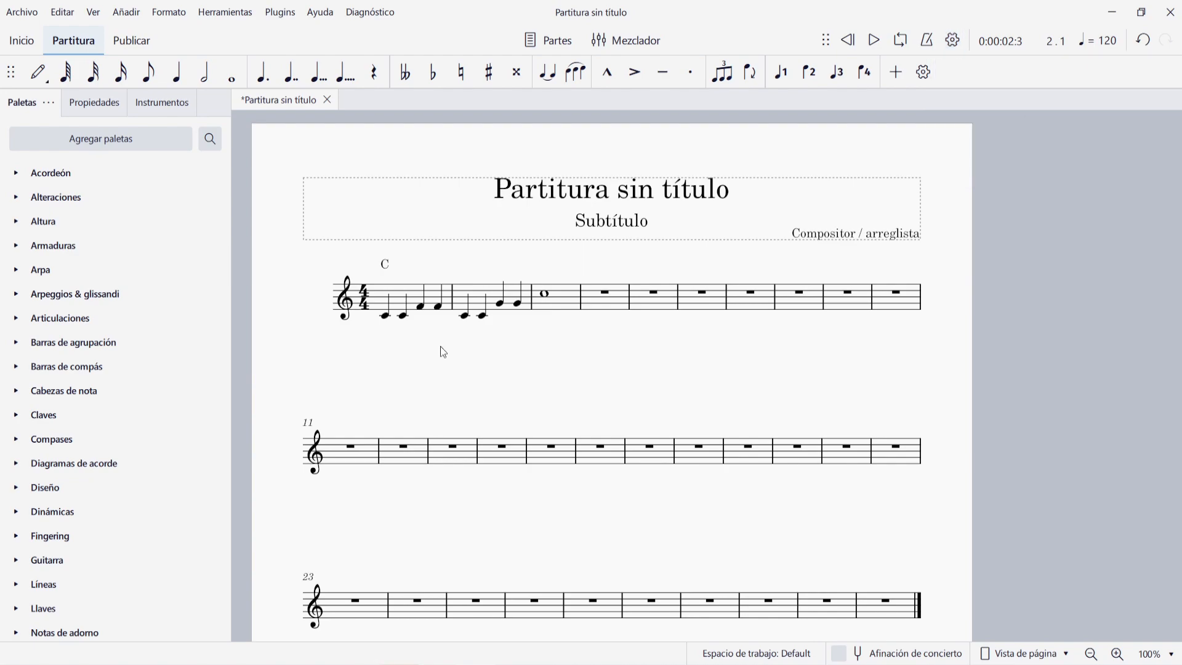
- Try changing the first chord symbol to Cm, and restore it to C
double_click(386, 265)
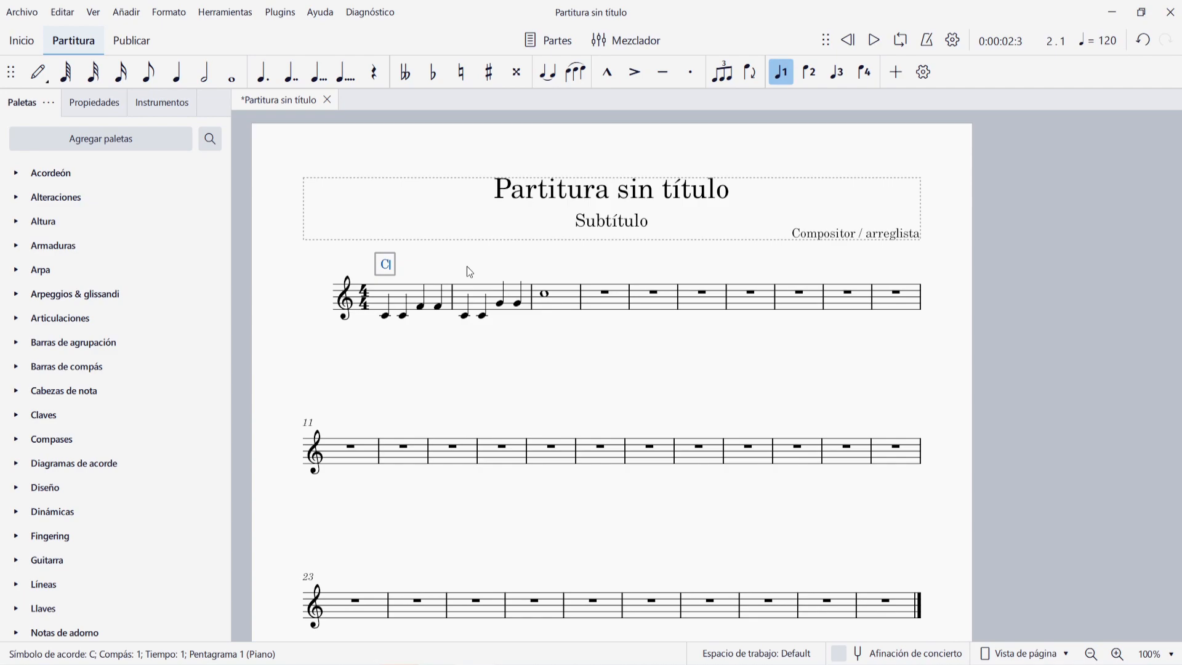
text(m)
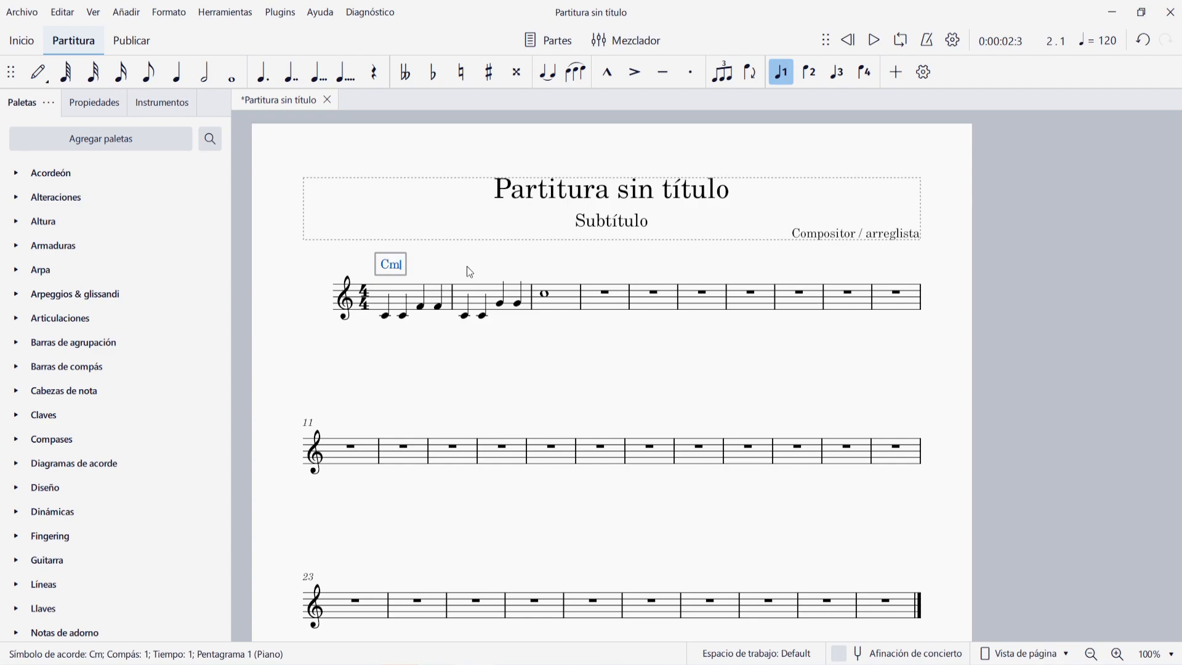
key(Escape)
key(Right)
key(BackSpace)
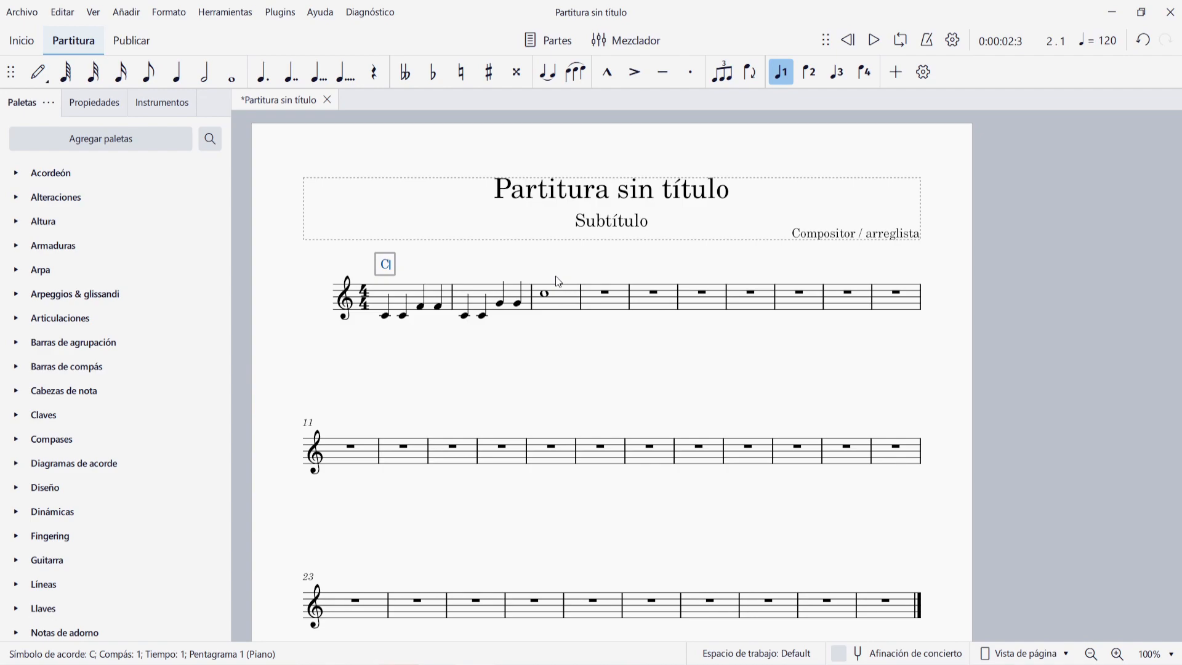
- Add the chord symbols F on beat 3 of measure 1 and C at the start of measure 2
key(space)
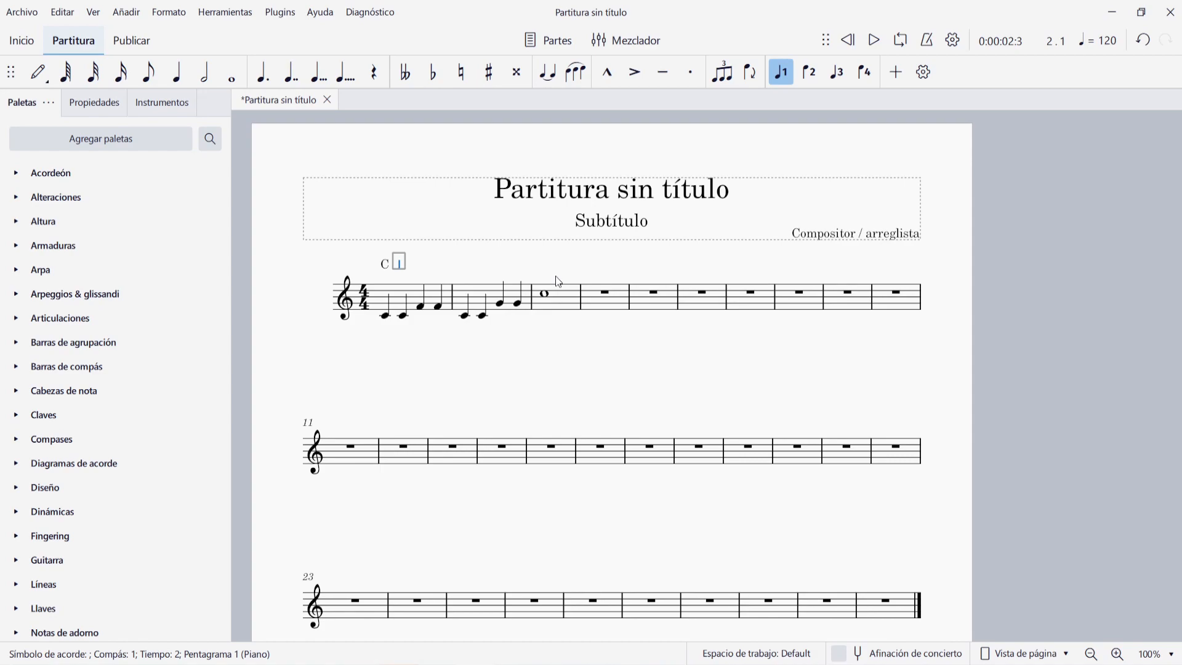
key(space)
text(F)
key(Tab)
text(Cm)
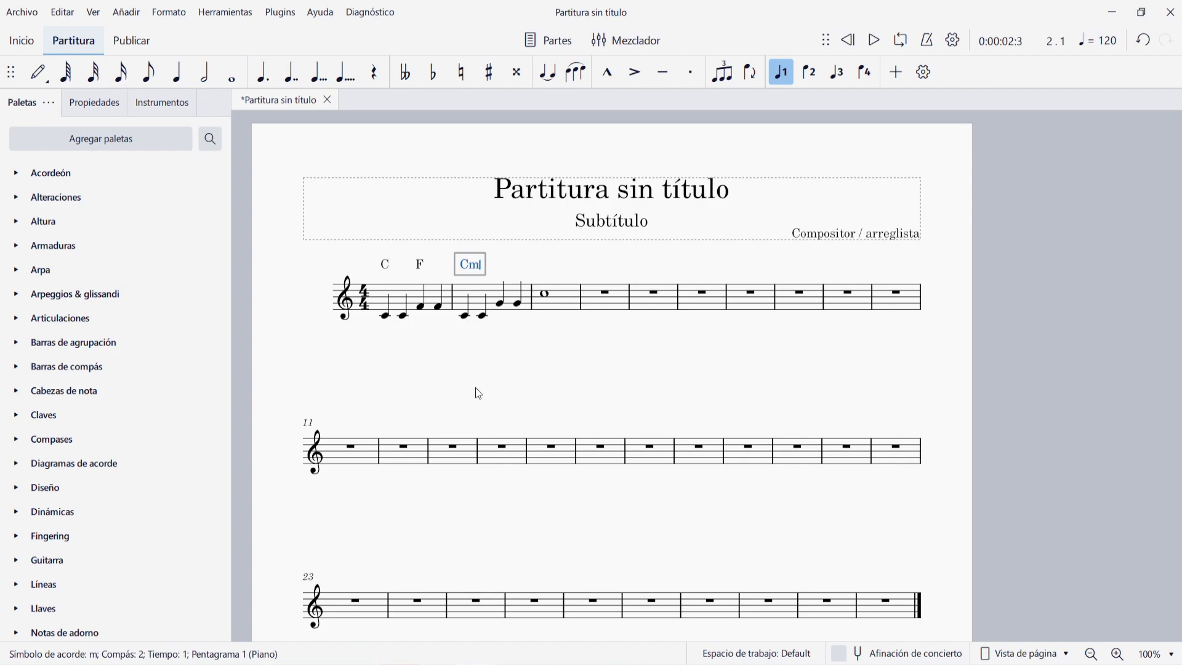
- Try the suffixes m, M and maj on the measure 2 chord symbol, and reduce it to plain C
key(BackSpace)
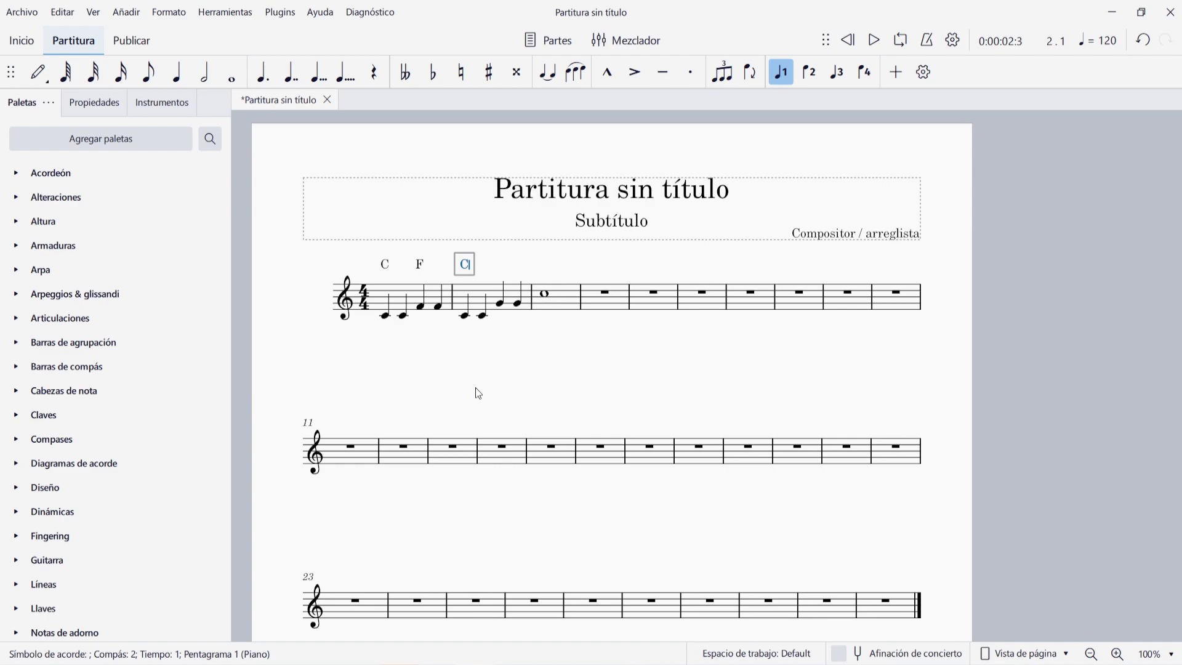
text(M)
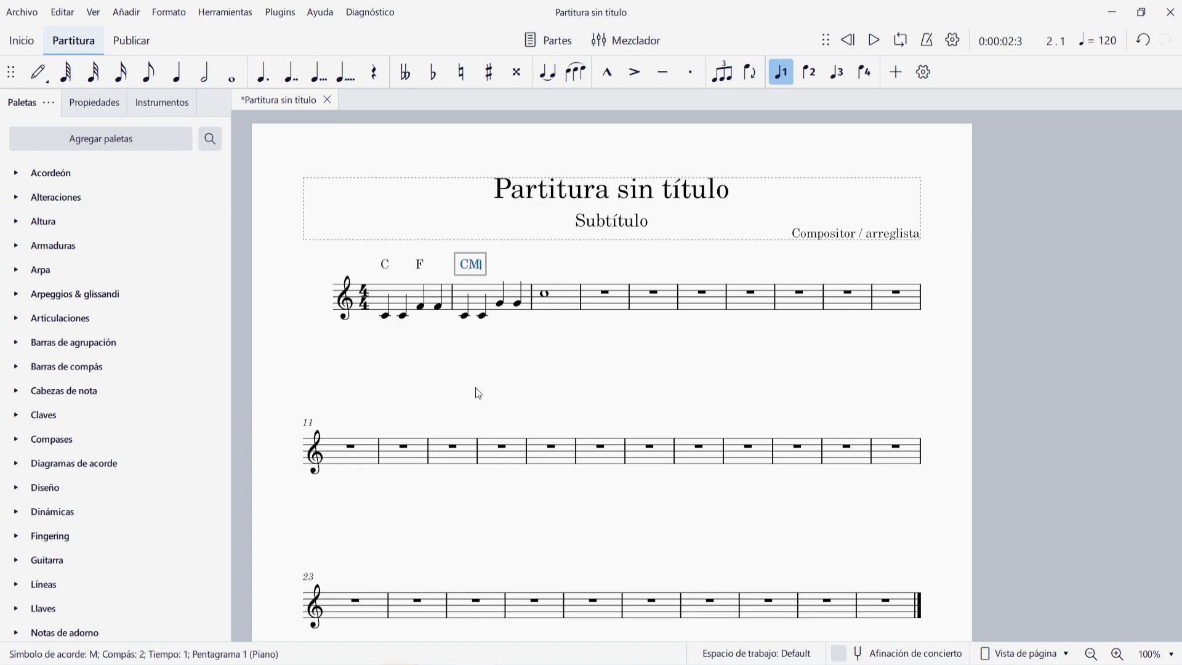
key(space)
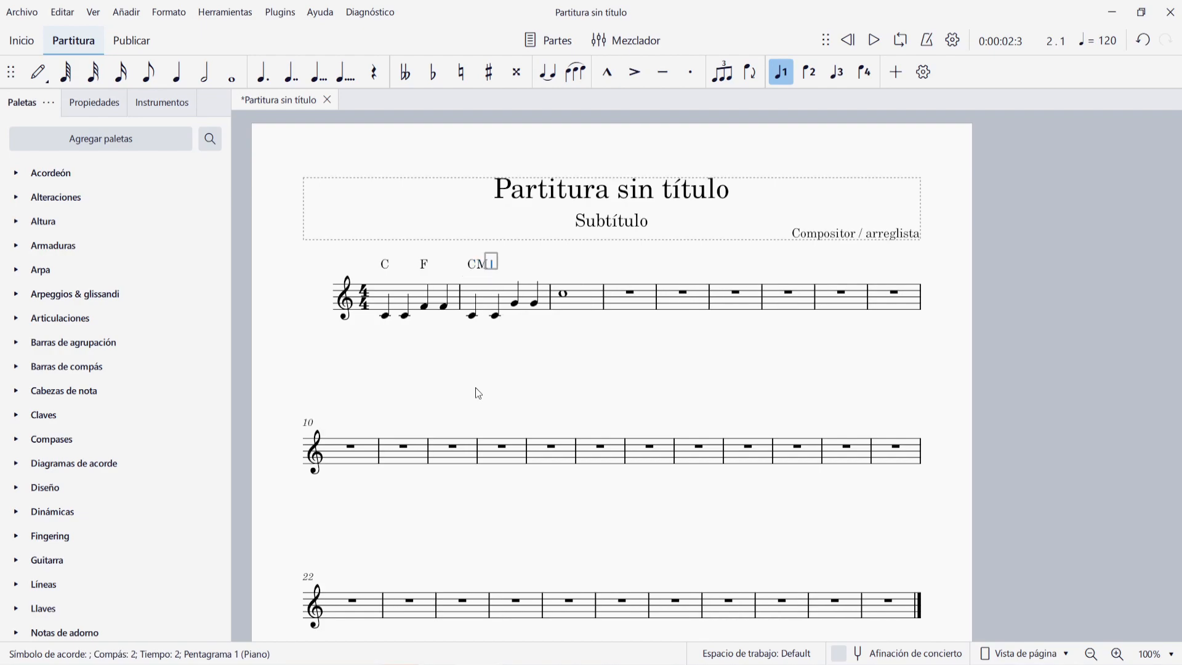
text(maj)
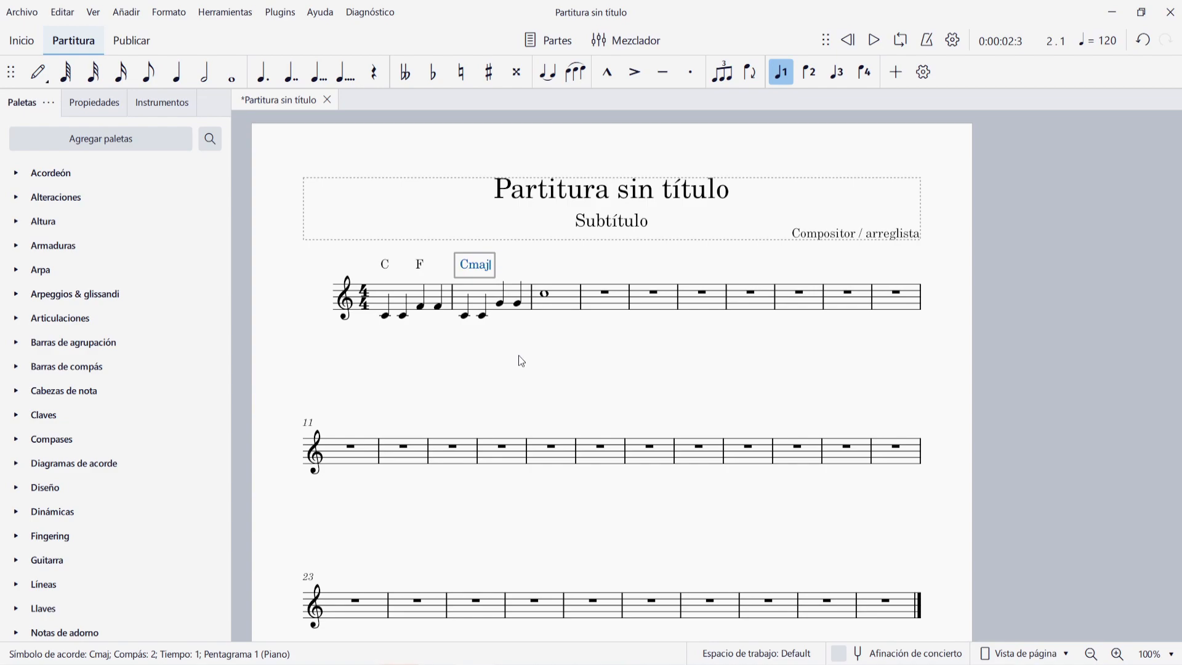
key(BackSpace)
key(BackSpace)
key(BackSpace)
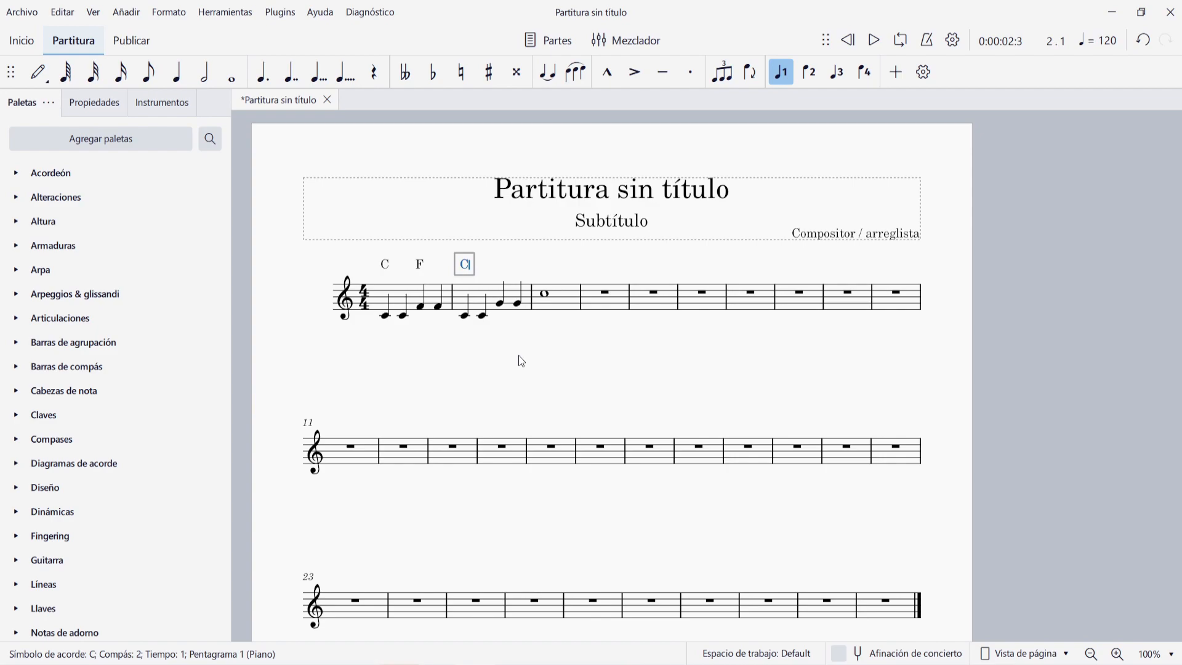
- Try the minor notations Cm and C- on the measure 2 chord symbol, and undo the last edit
text(m)
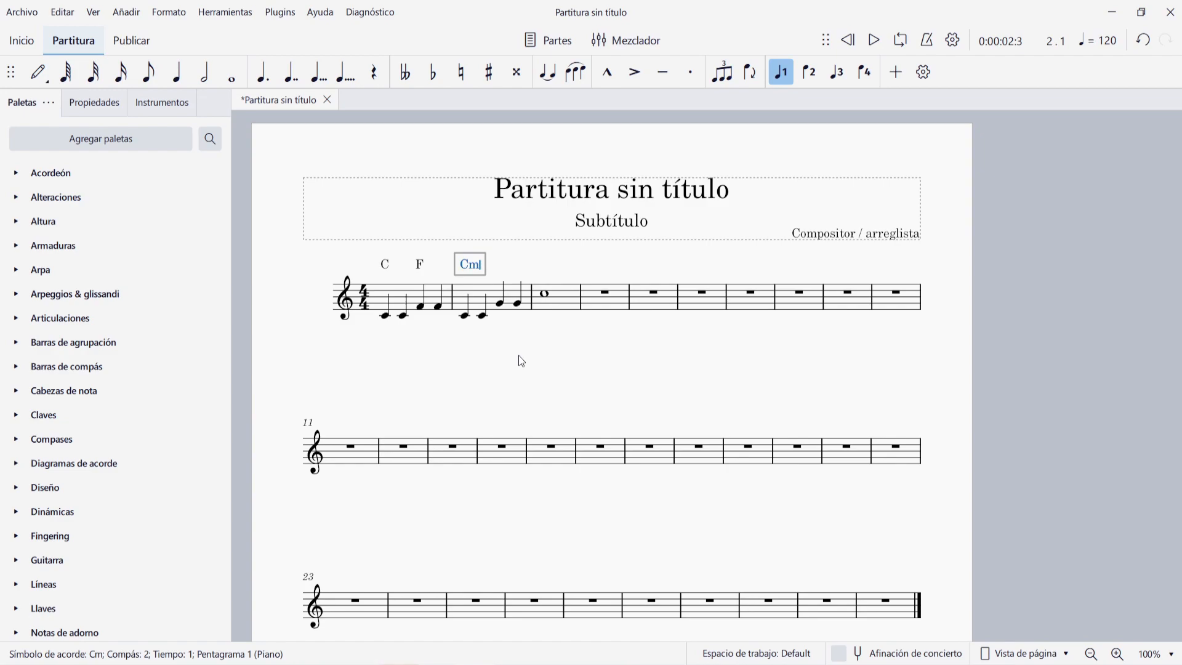
key(BackSpace)
text(-)
key(Escape)
key(ctrl+z)
click(752, 372)
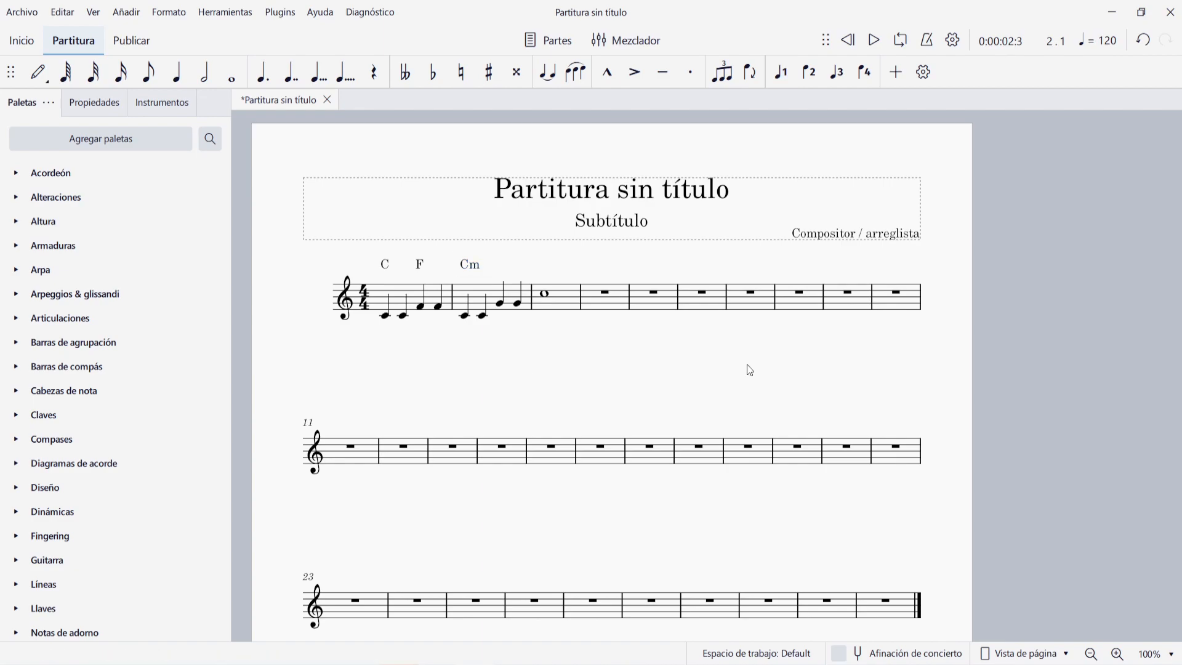
- Delete all notes and chord symbols from the score
key(ctrl+a)
key(Delete)
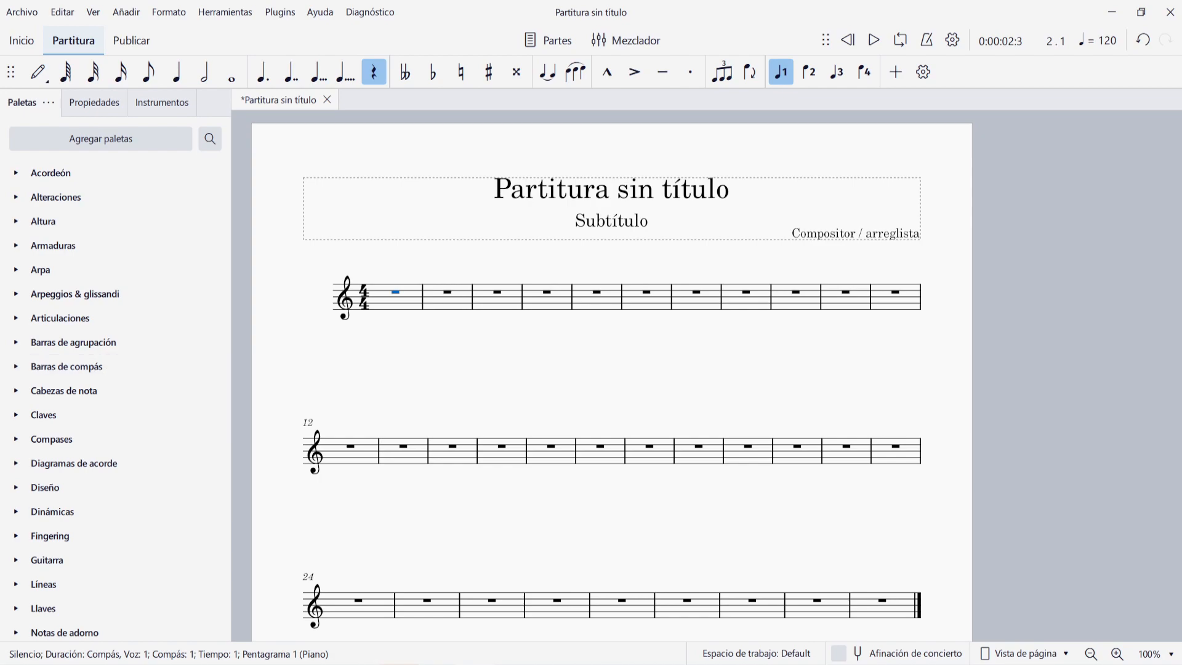
- Add the chord symbols C on measure 1 and Cm on measure 2
key(ctrl+k)
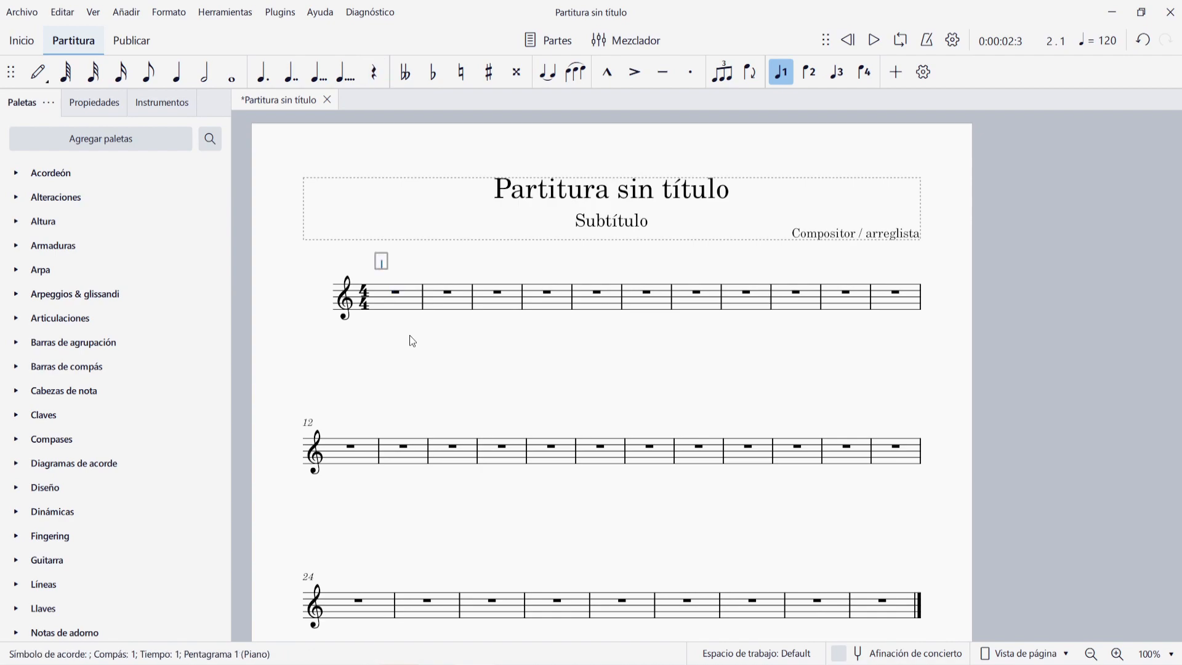
text(C)
key(space)
text(Cm)
key(BackSpace)
text(-)
key(BackSpace)
text(m)
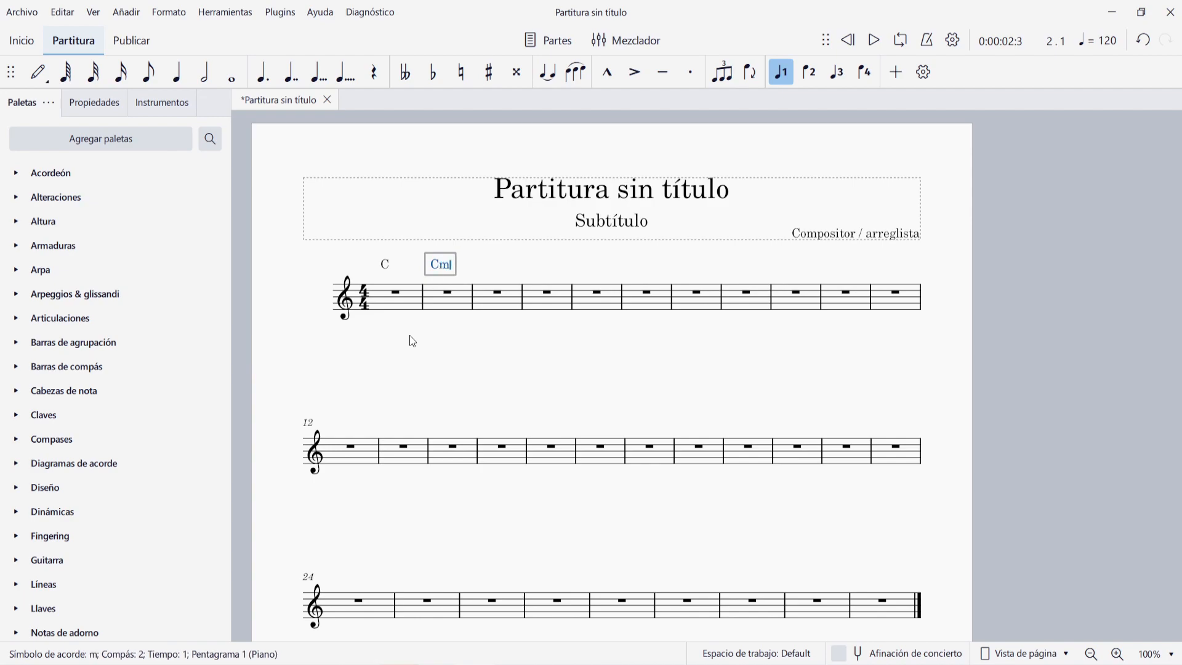
key(space)
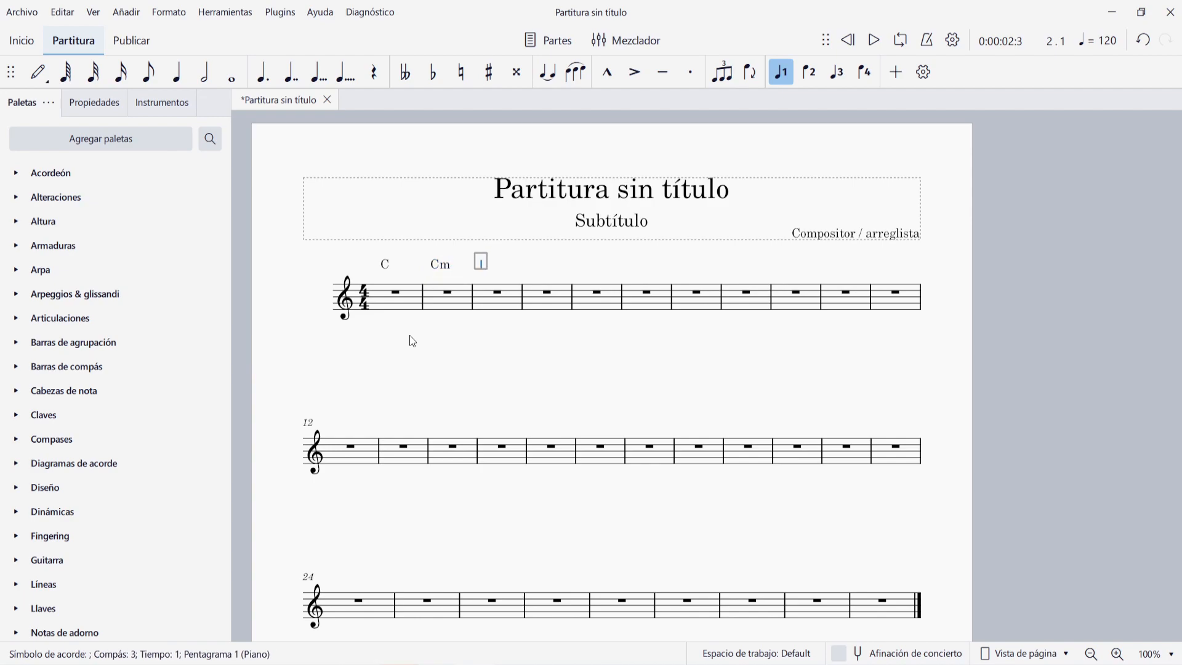
- Add the chord symbols C7 on measure 3 and Cmaj7 on measure 4
text(C7)
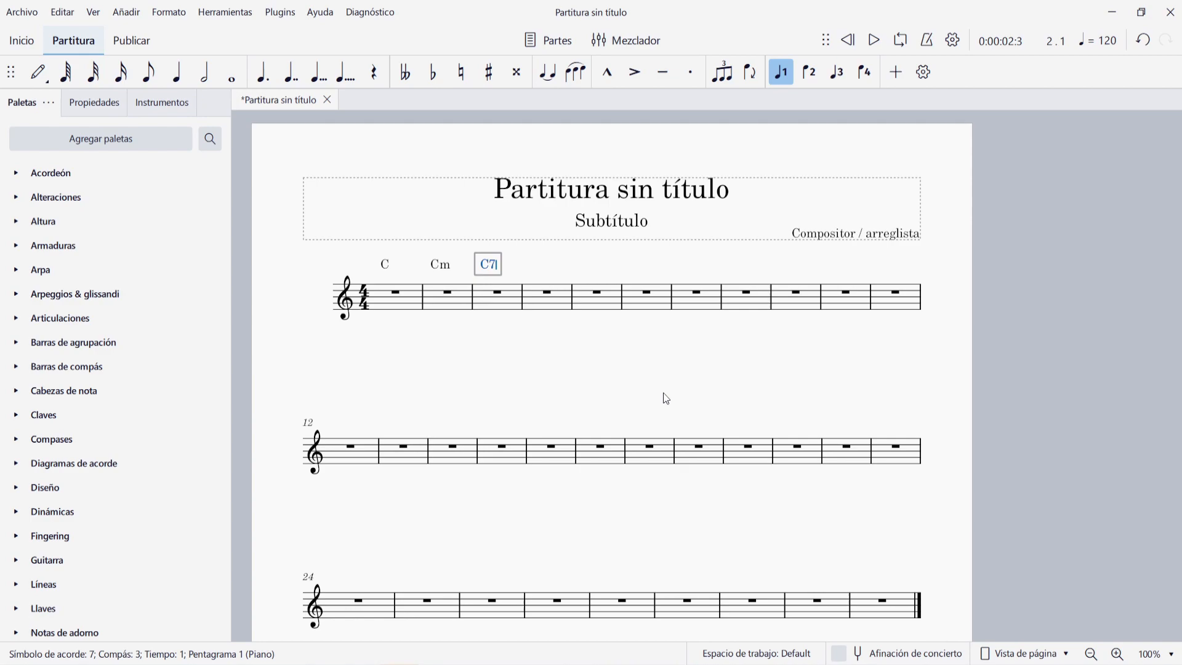
key(space)
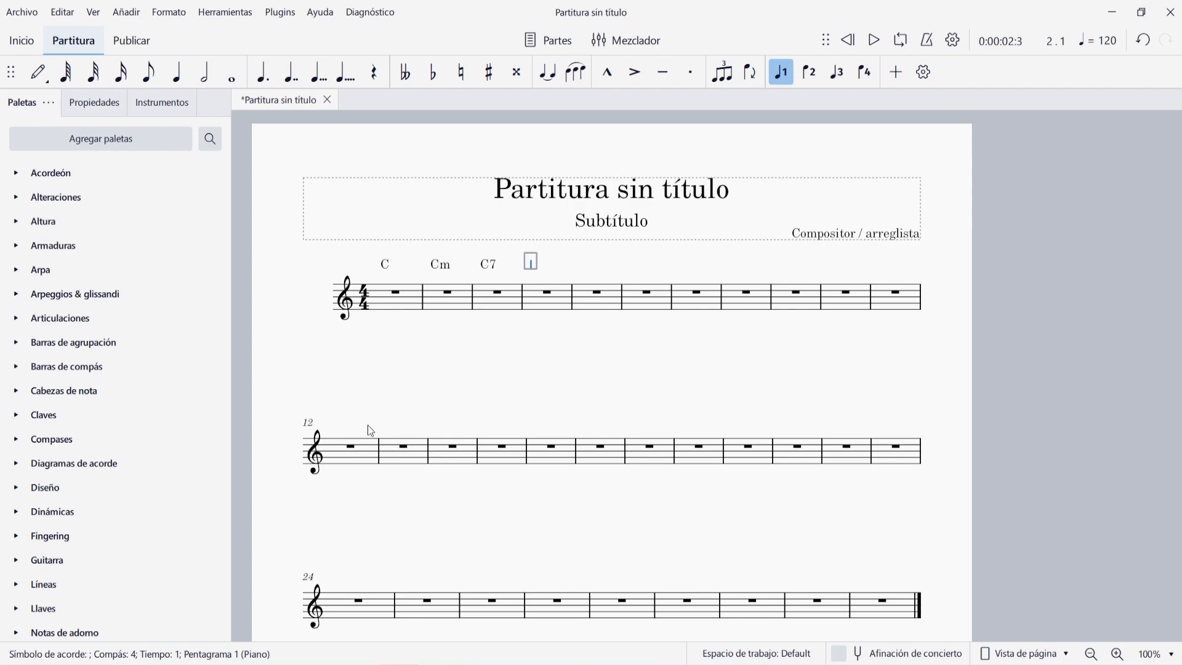
text(Cmaj7)
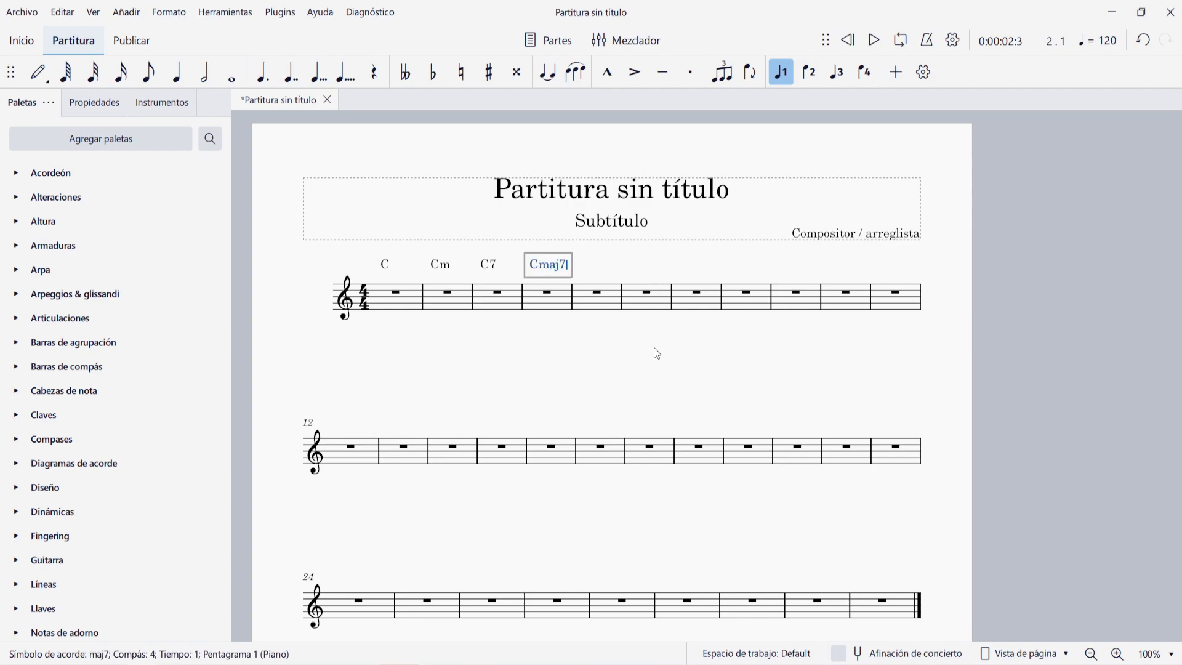
key(space)
- Change the measure 4 chord symbol to Cm7
key(shift+space)
key(Left)
key(BackSpace)
key(BackSpace)
key(BackSpace)
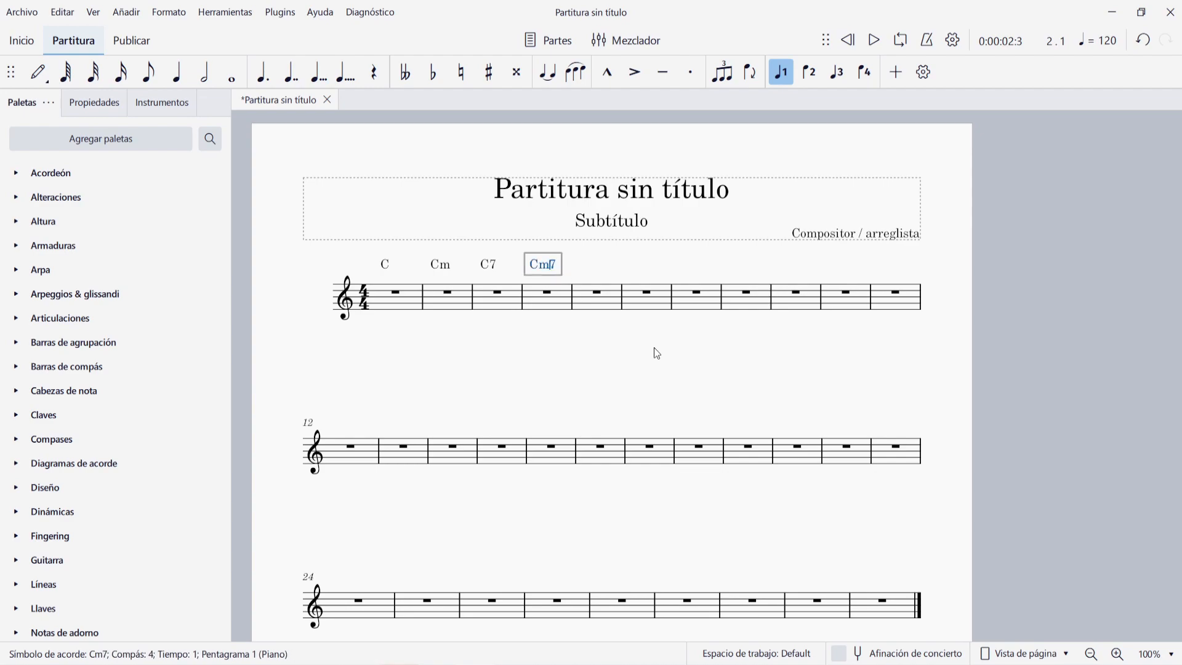
- Restore the measure 4 chord symbol to Cmaj7 and move on to measure 5
text(M)
key(Right)
key(ctrl+z)
key(ctrl+z)
key(space)
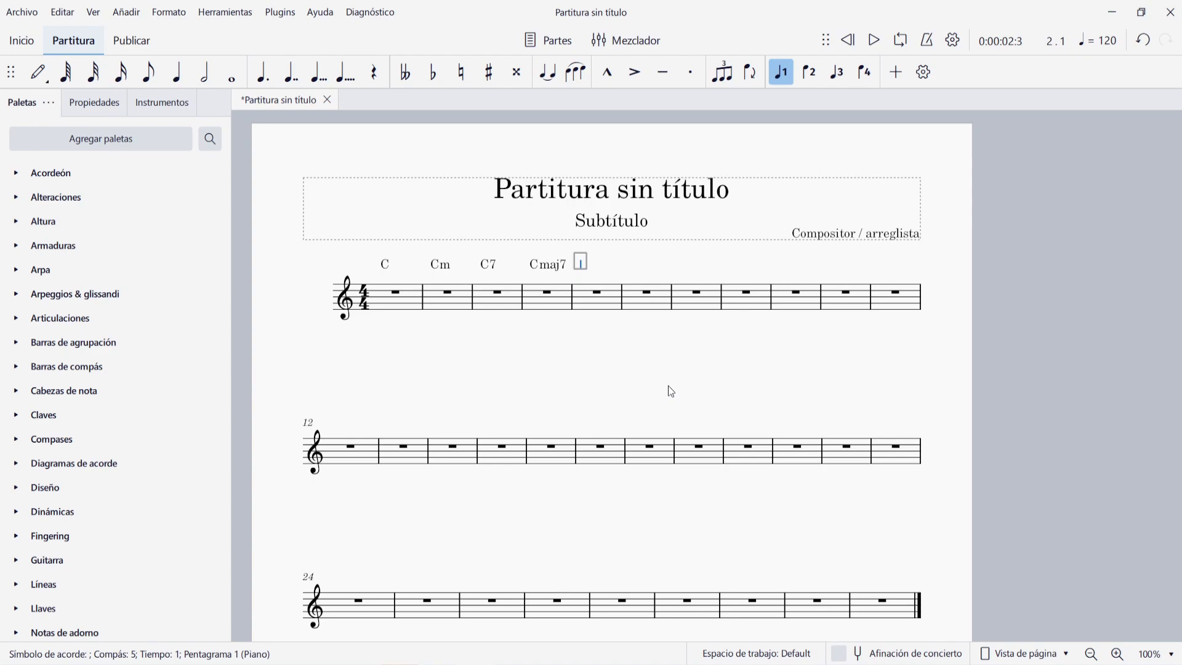
- Add the chord symbols Caug on measure 5 and Cdim on measure 6
text(Caug)
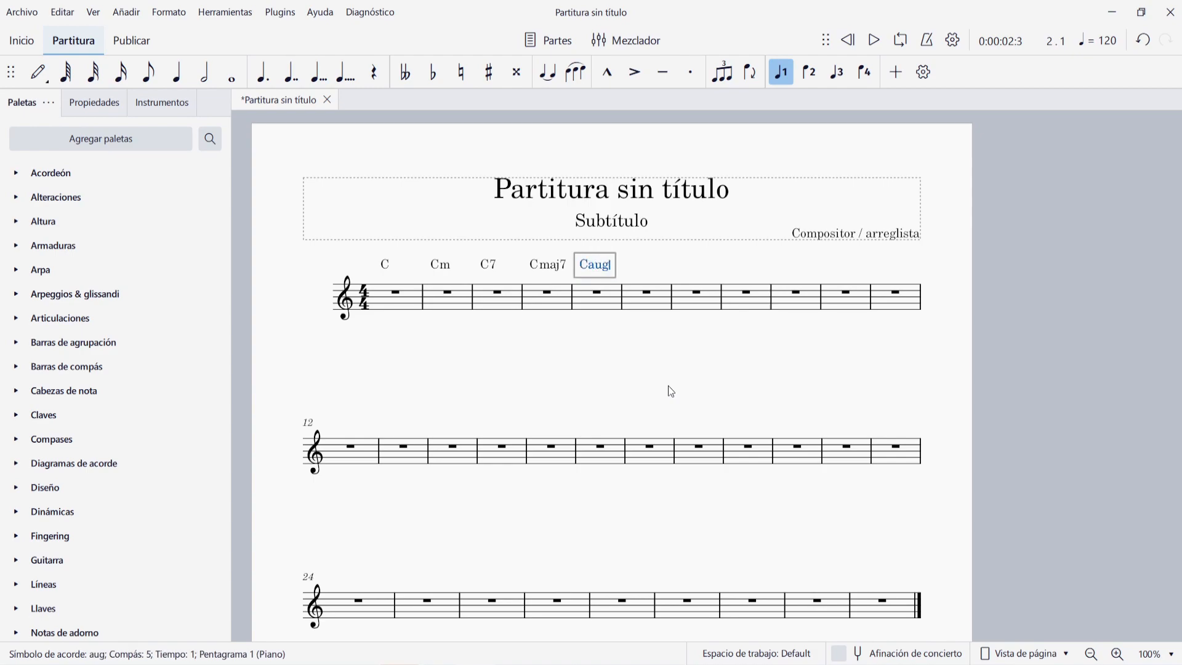
key(space)
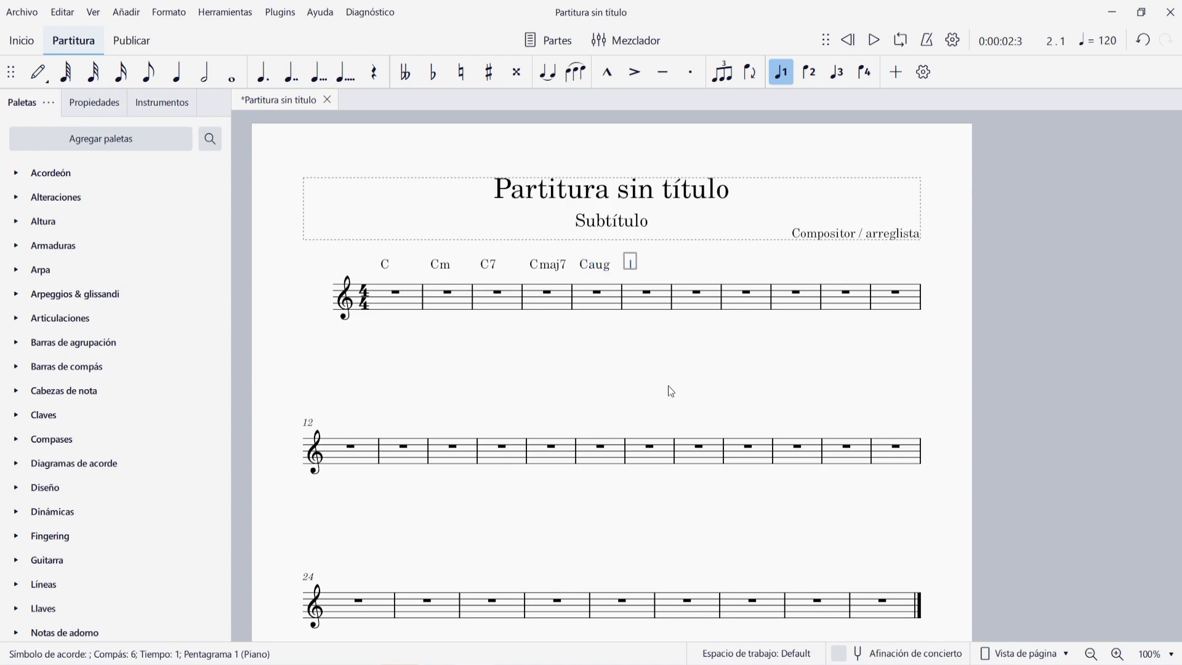
text(Cdim)
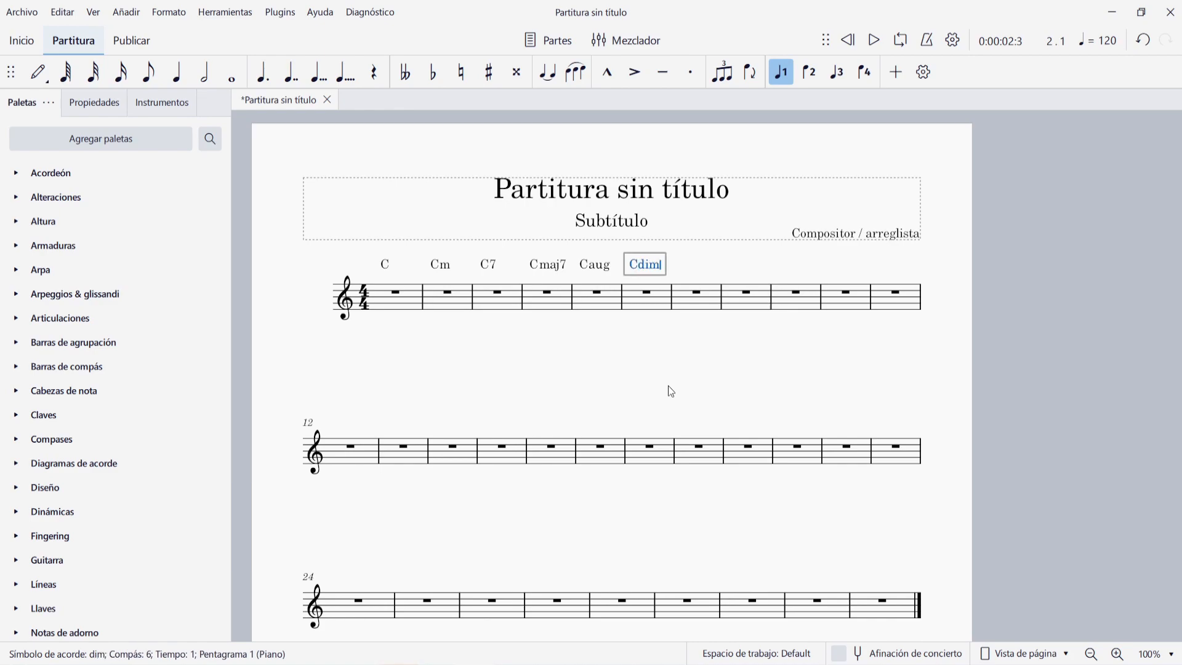
key(space)
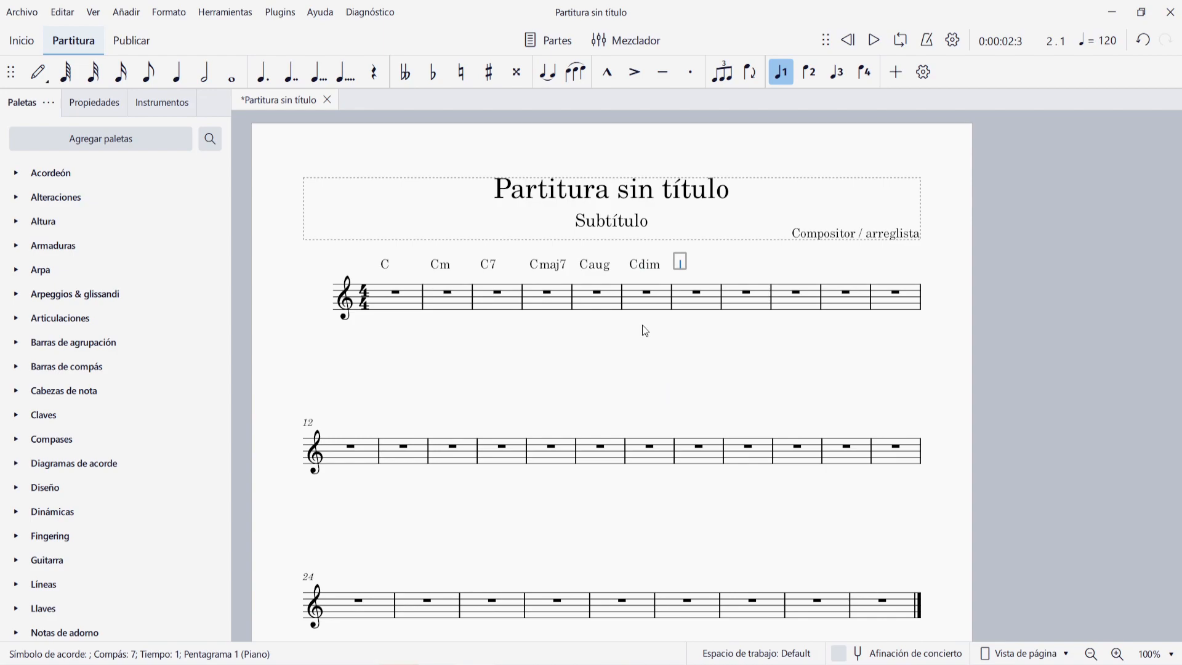
- Change the chord symbol on measure 5 to the abbreviated form C+
key(shift+space)
key(shift+space)
key(BackSpace)
key(BackSpace)
key(BackSpace)
text(+)
key(space)
- Change the chord symbol on measure 6 to C-
key(BackSpace)
key(BackSpace)
key(BackSpace)
text(o)
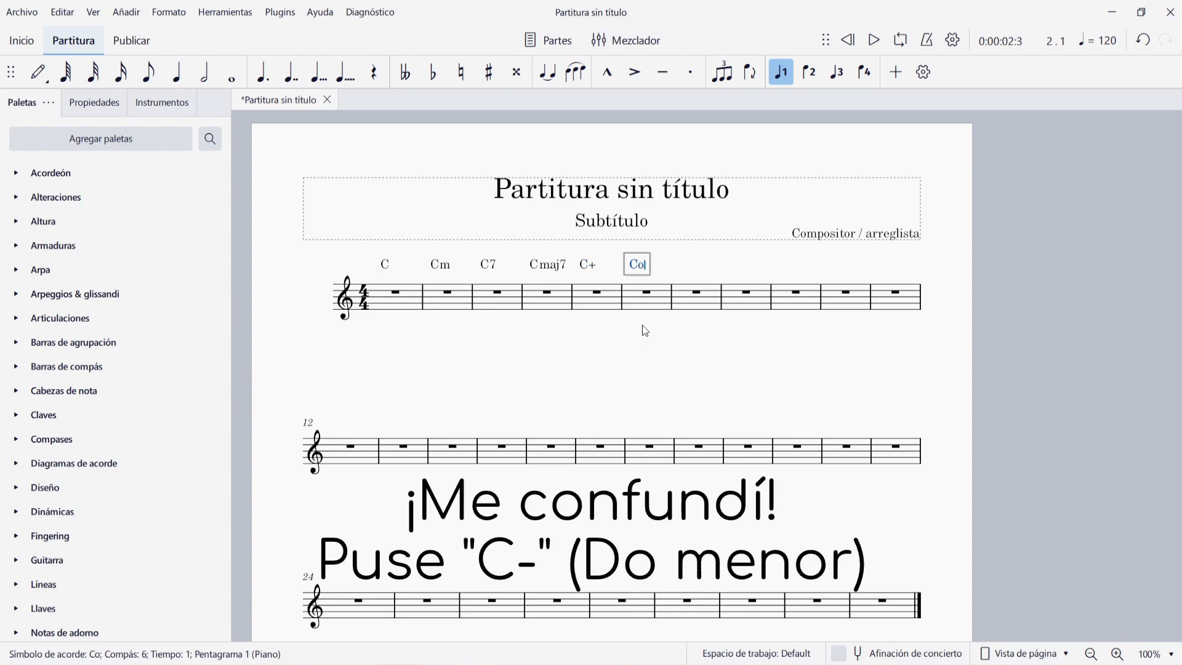
key(BackSpace)
text(-)
key(space)
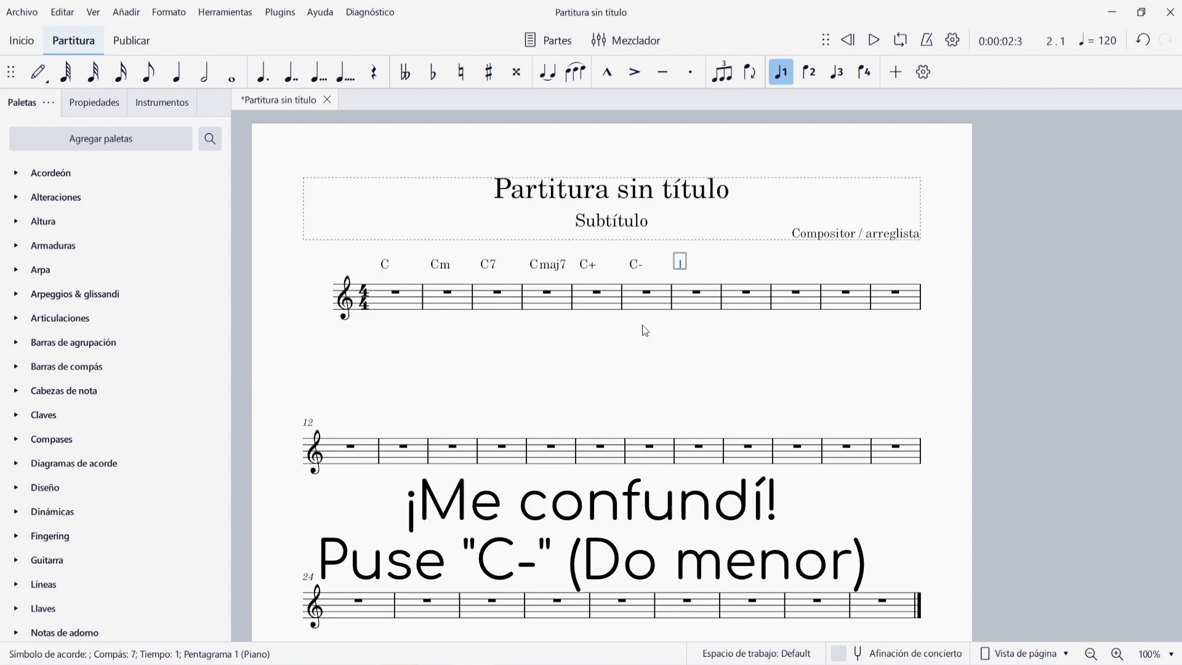
- Add the chord symbols C5, C9 and Csus4 on measures 7, 8 and 9, and finish chord entry
text(C5)
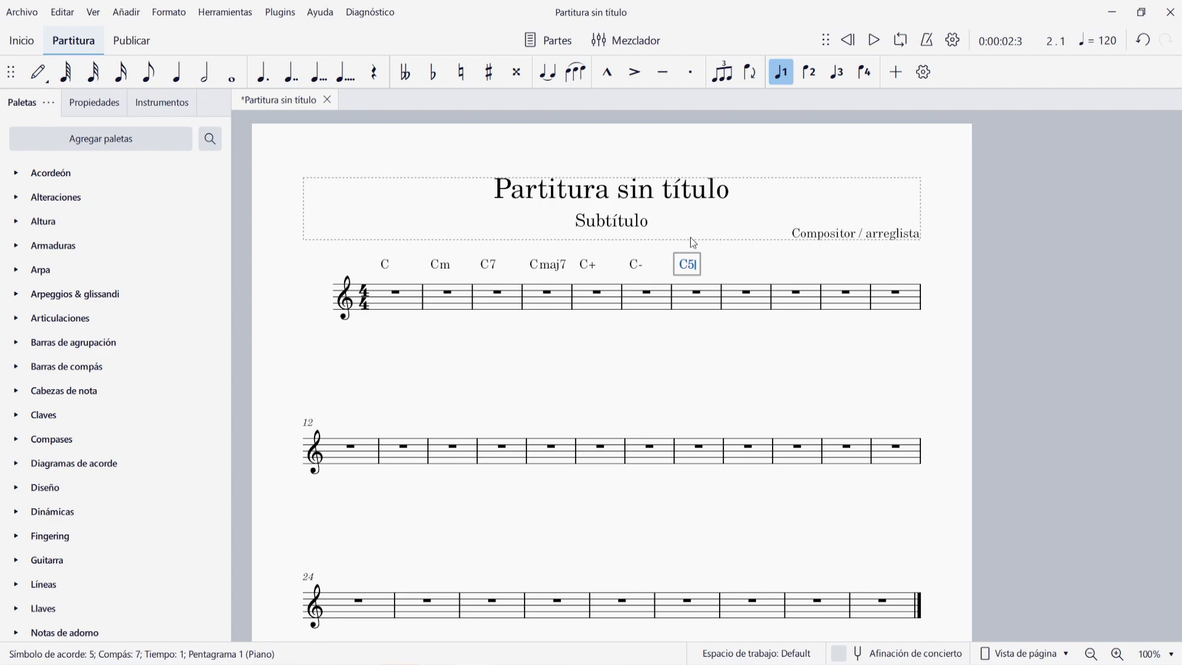
key(space)
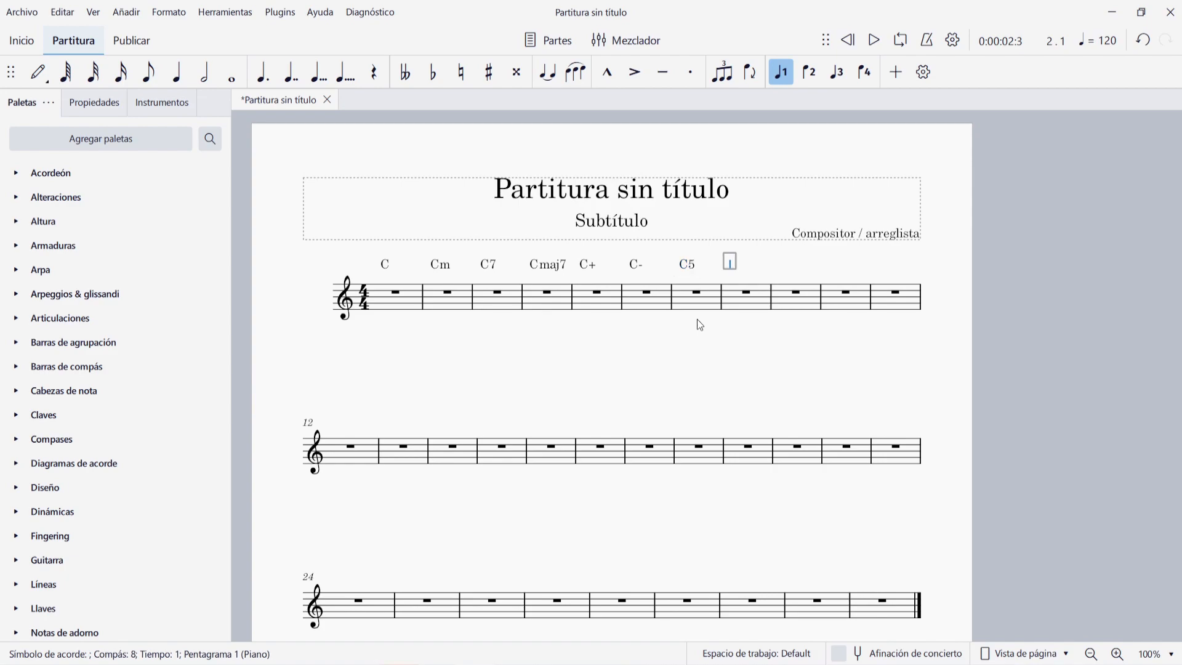
text(C9)
key(space)
text(Csus4)
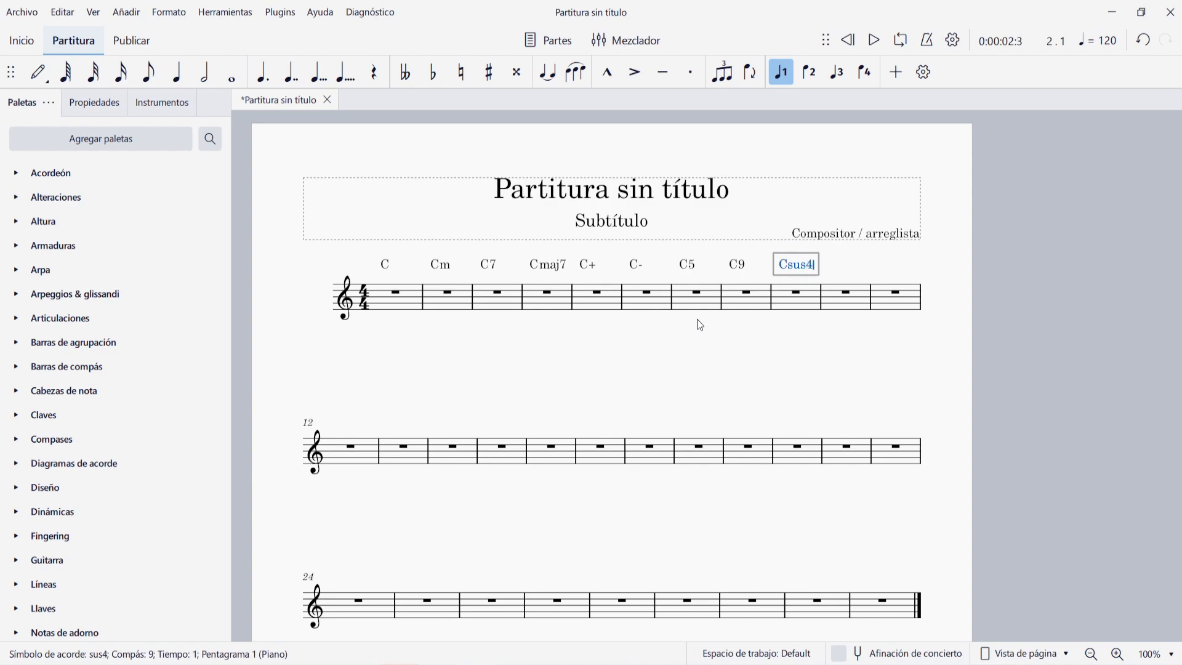
key(space)
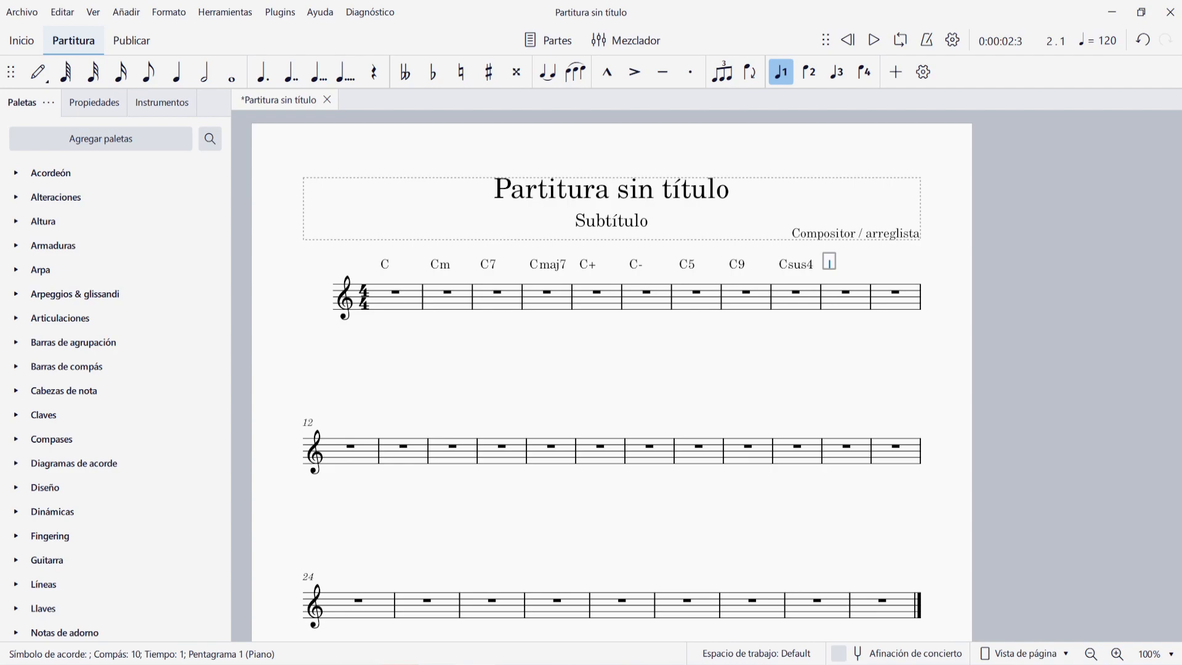
key(Escape)
- Delete all empty measures from measure 10 to the end of the score
click(840, 313)
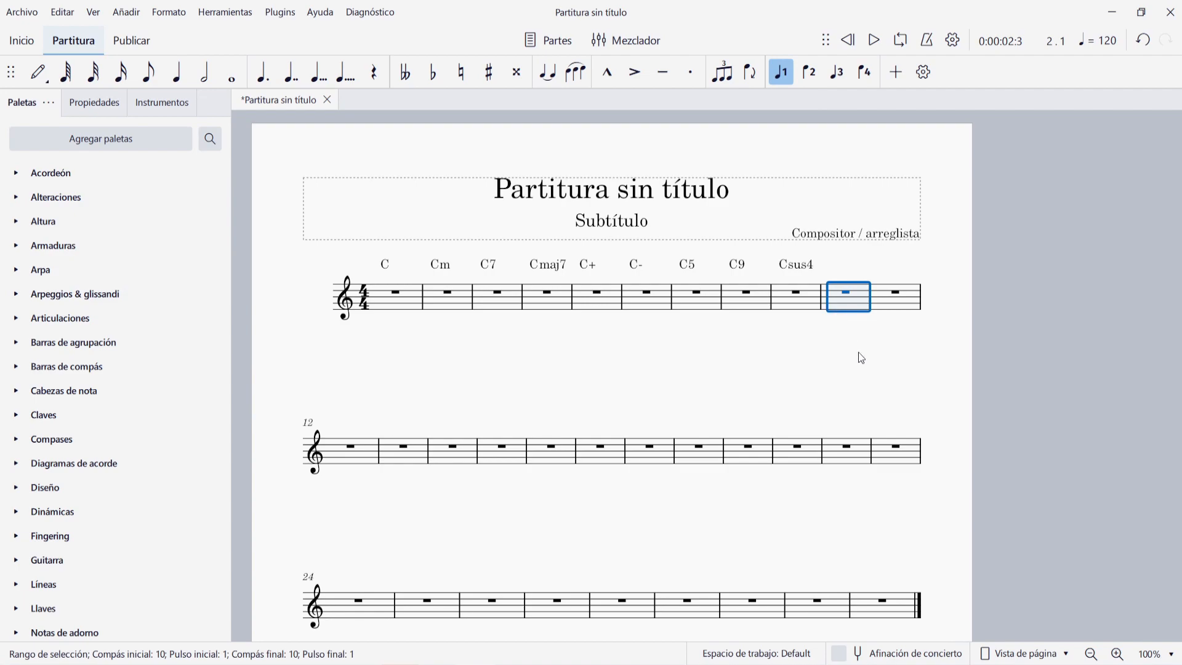
key(ctrl+shift+End)
key(ctrl+Delete)
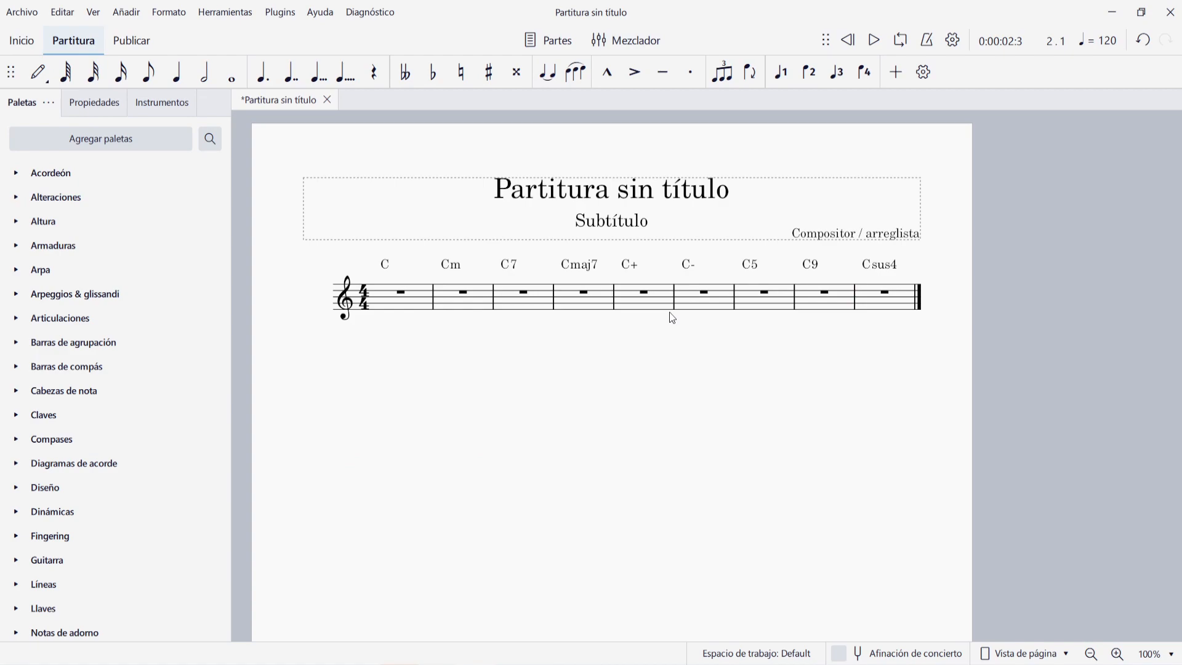
- Realize all the chord symbols from C to Csus4 as notes on the staff, without custom override options
click(386, 264)
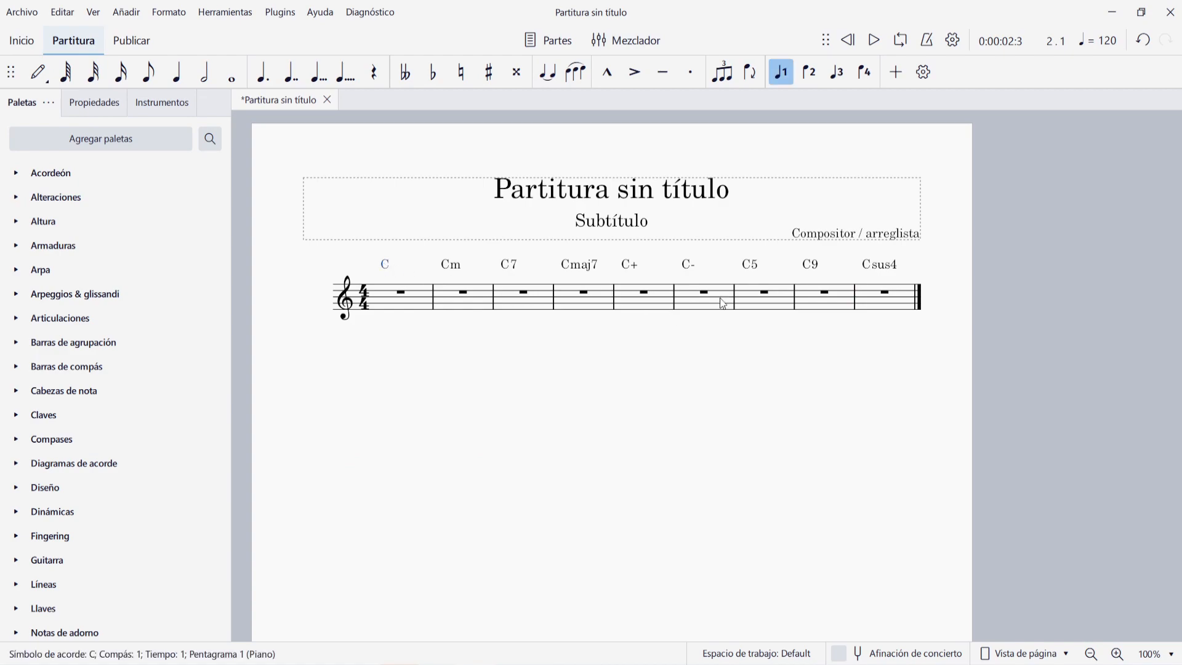
ctrl+click(881, 268)
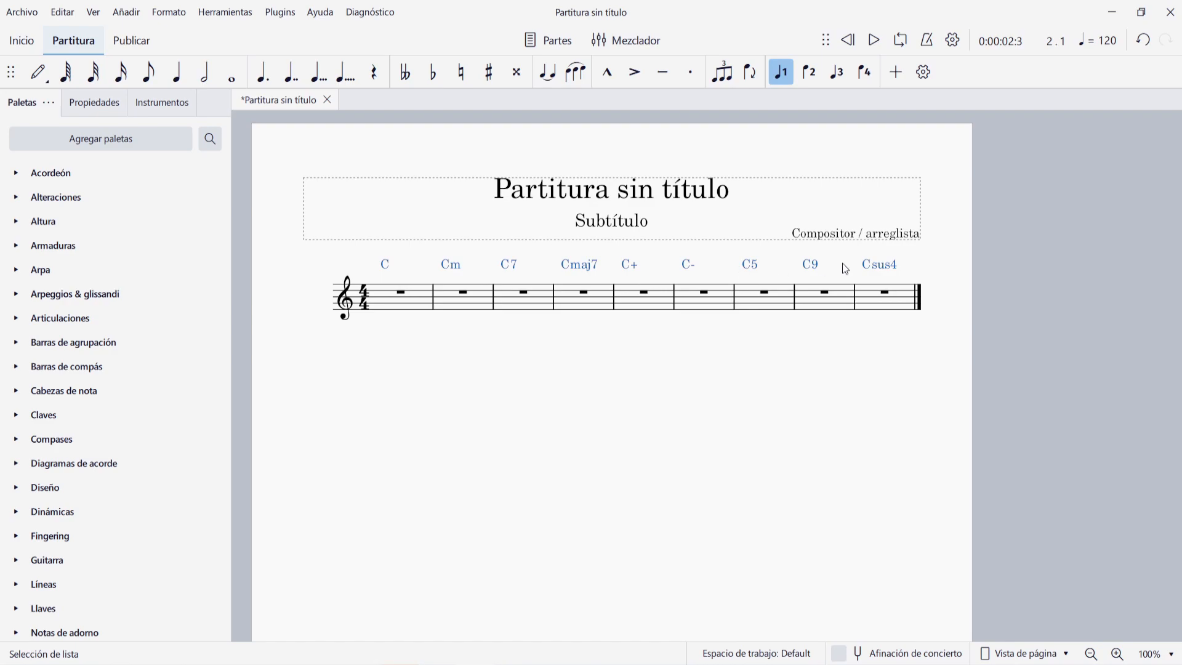
right_click(384, 264)
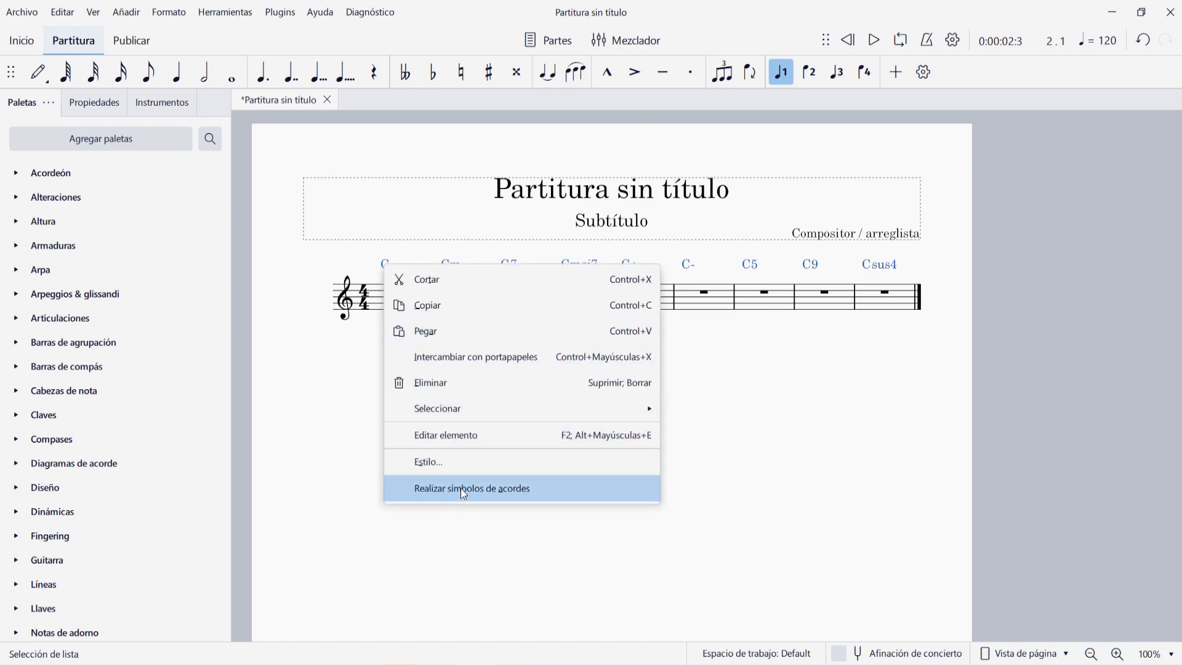
click(510, 492)
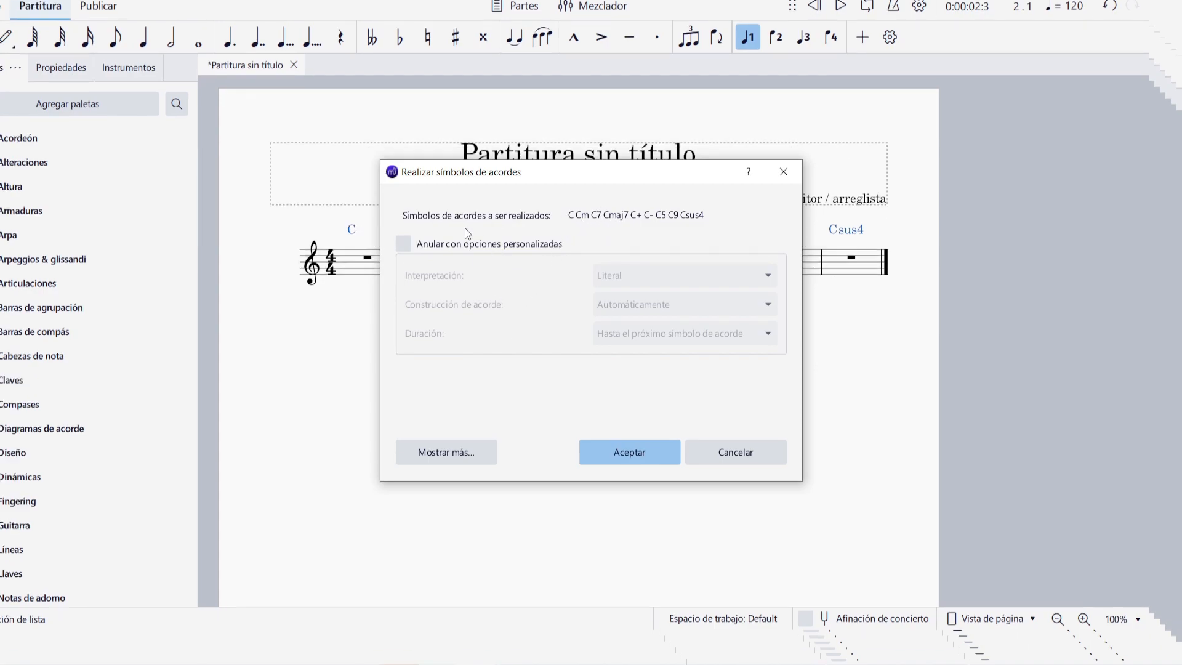
click(433, 246)
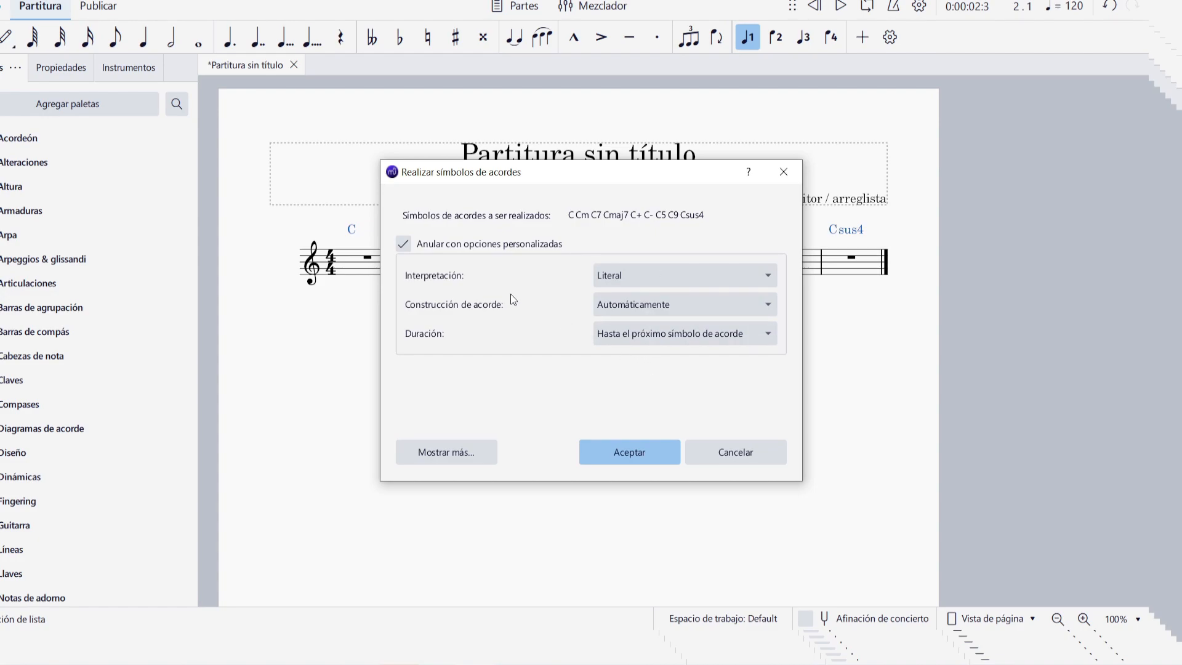
click(432, 249)
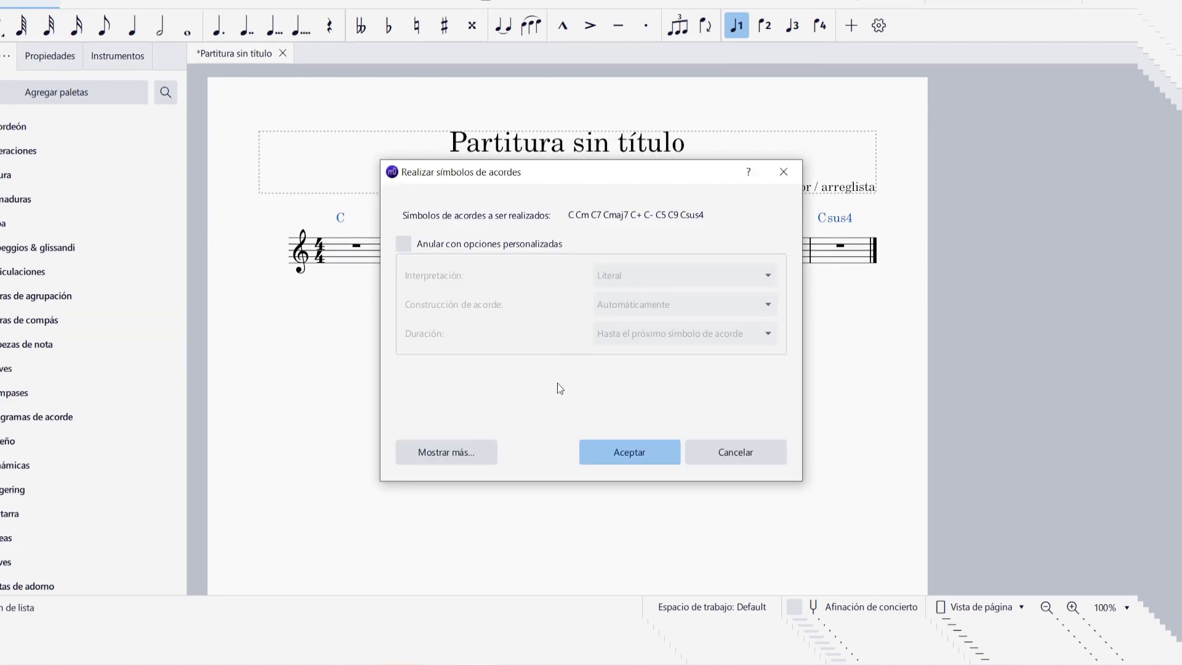
click(614, 454)
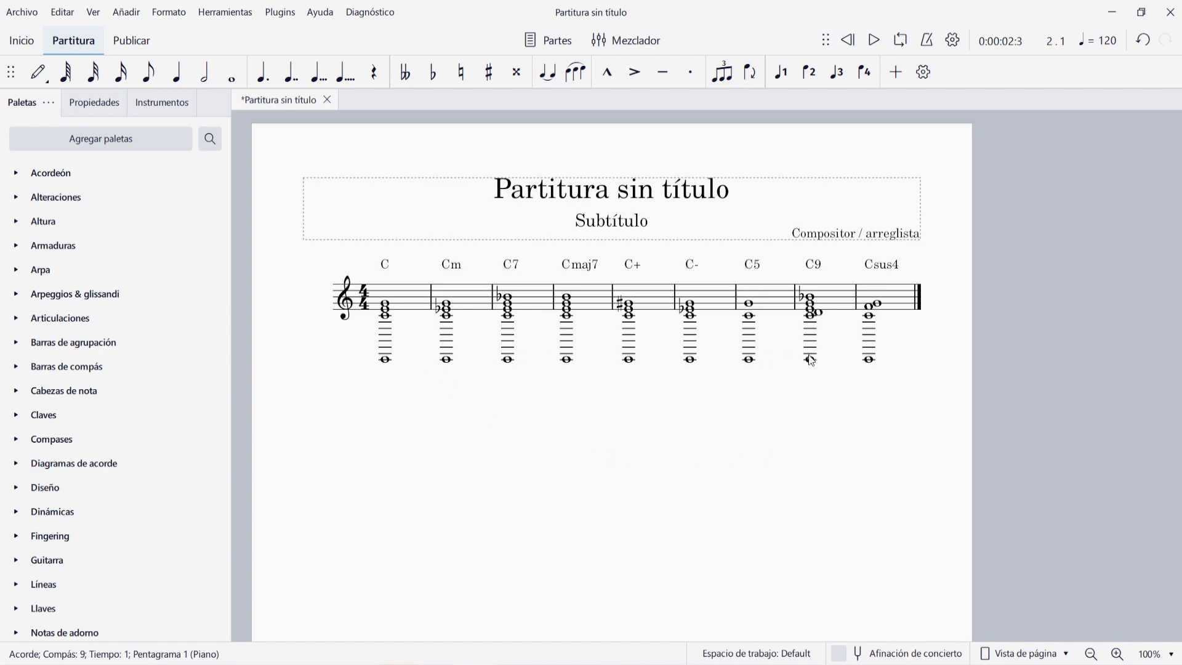
- Delete the low C2 bass note from each realized chord in measures 1 to 9
click(384, 360)
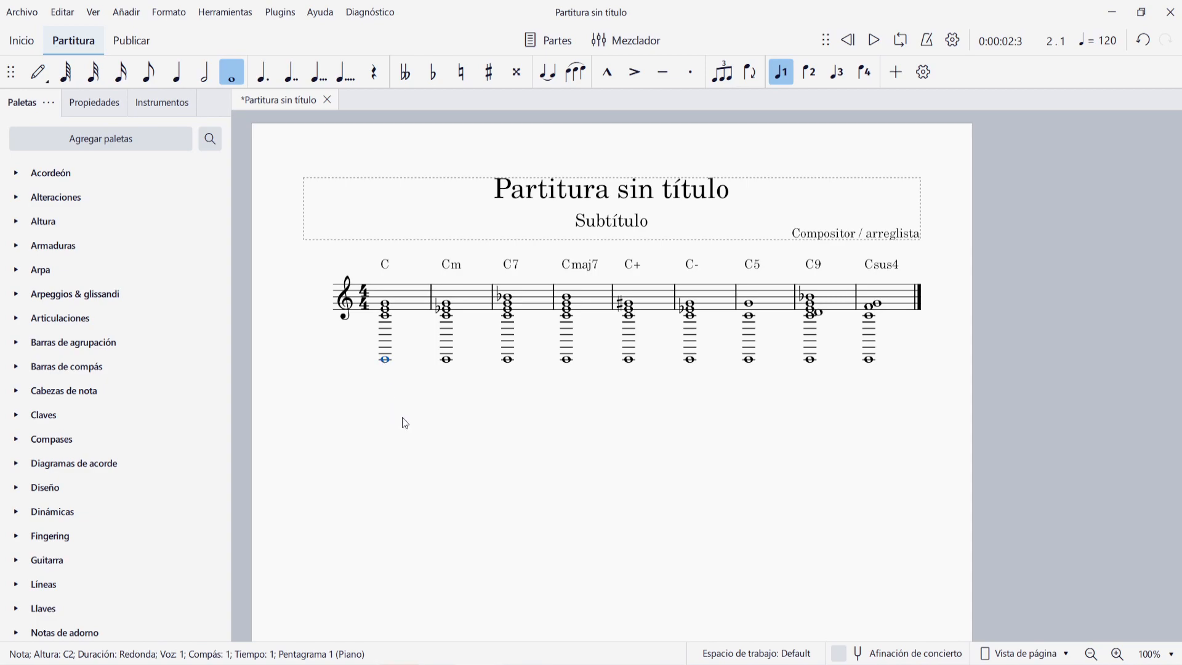
key(Delete)
click(448, 360)
key(Delete)
click(508, 361)
key(Delete)
click(567, 360)
key(Delete)
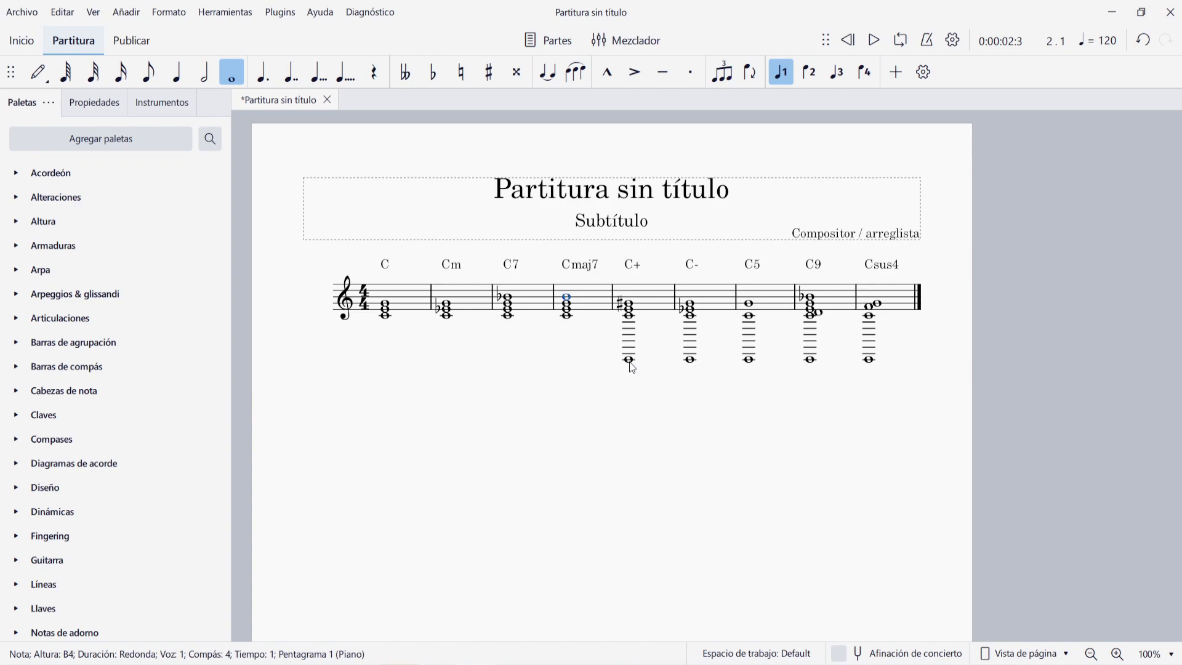
click(629, 360)
key(Delete)
click(690, 360)
key(Delete)
click(748, 360)
key(Delete)
click(810, 360)
key(Delete)
click(869, 359)
key(Delete)
- Examine the realized notes under each chord symbol, including the sevenths of C7 and Cmaj7, the fifth of C+, and C- against Cm
scroll(483, 316, up, 2)
scroll(483, 317, up, 3)
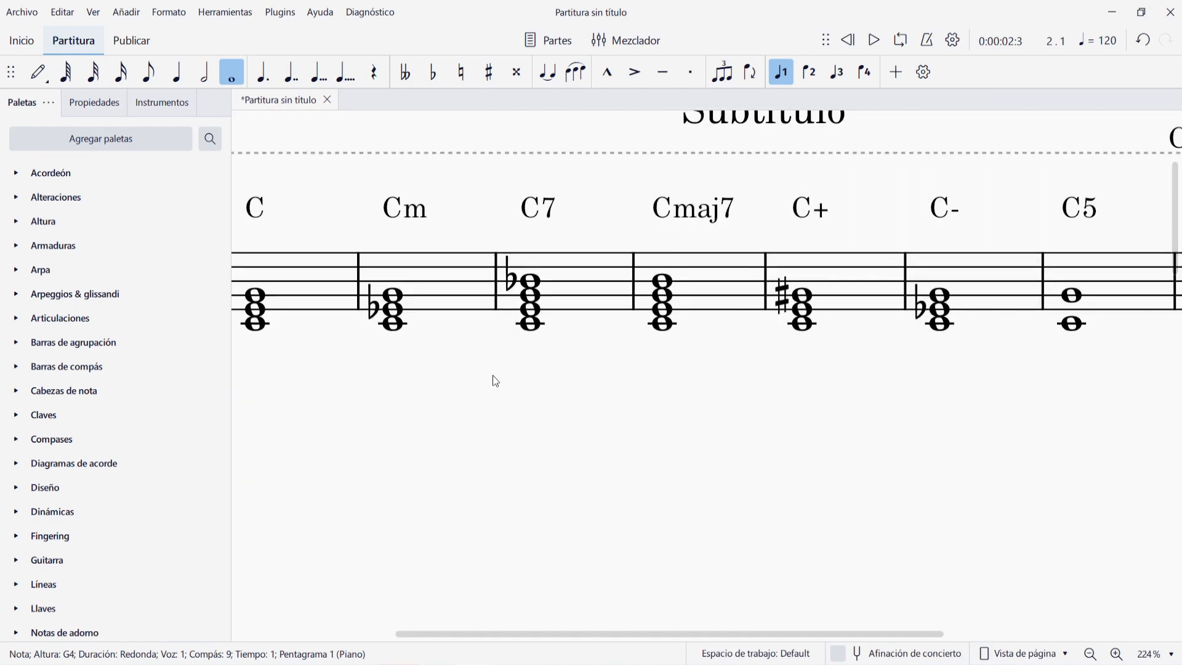
scroll(511, 396, up, 1)
drag(814, 504, 707, 463)
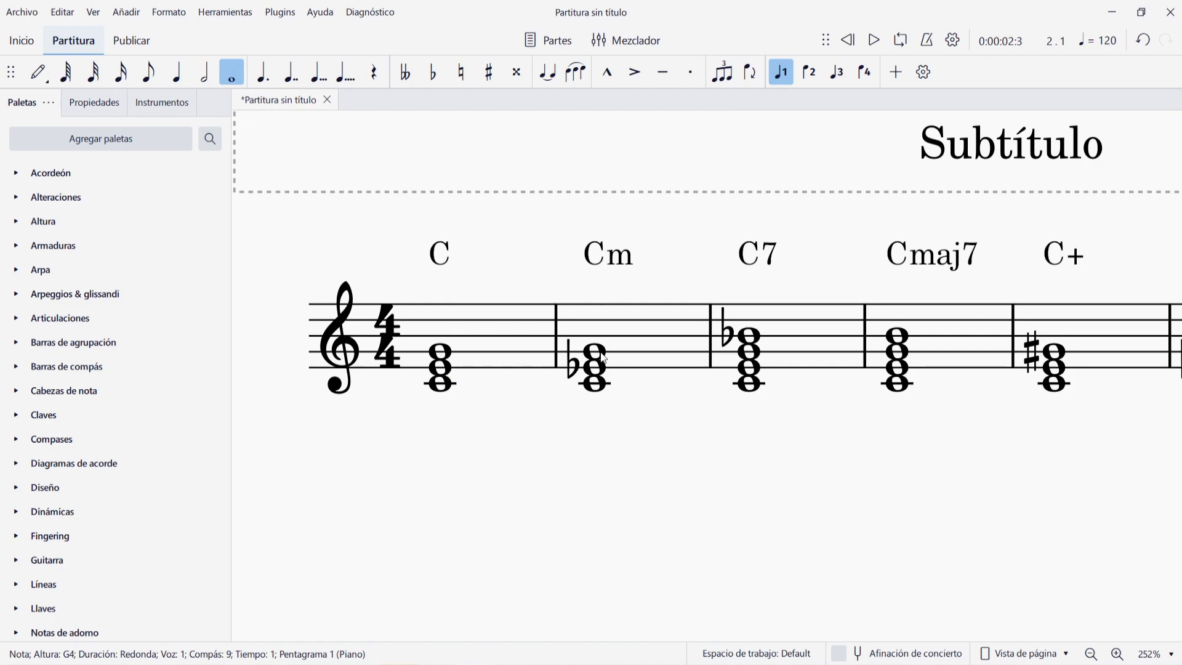
drag(824, 481, 574, 446)
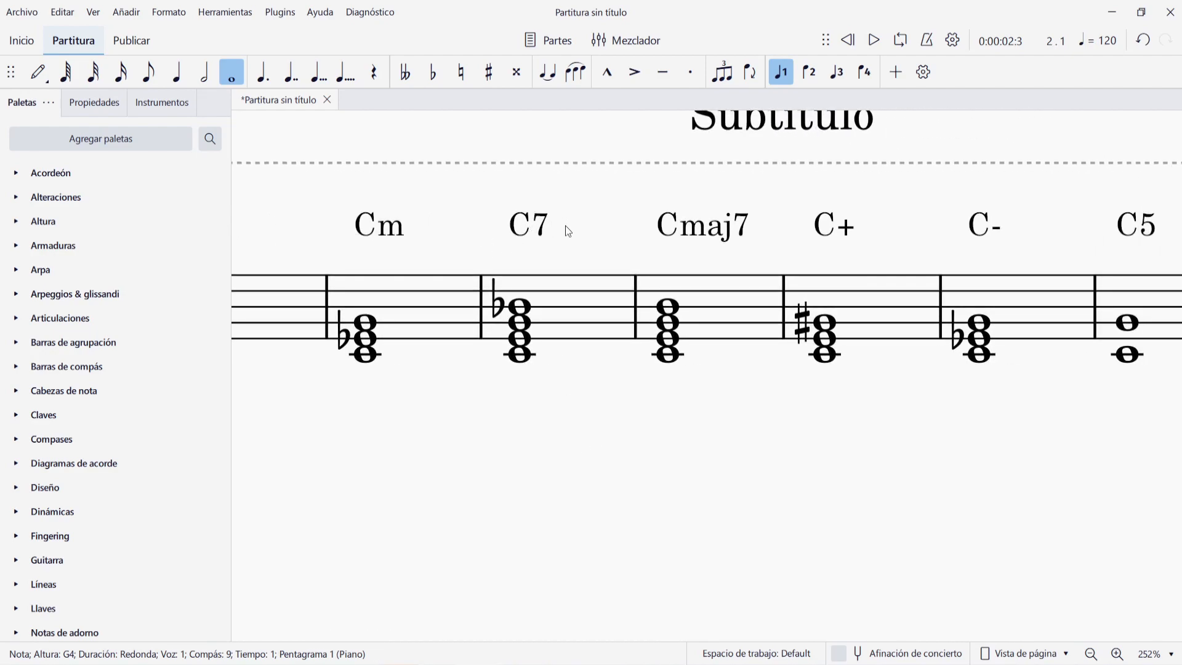
click(519, 307)
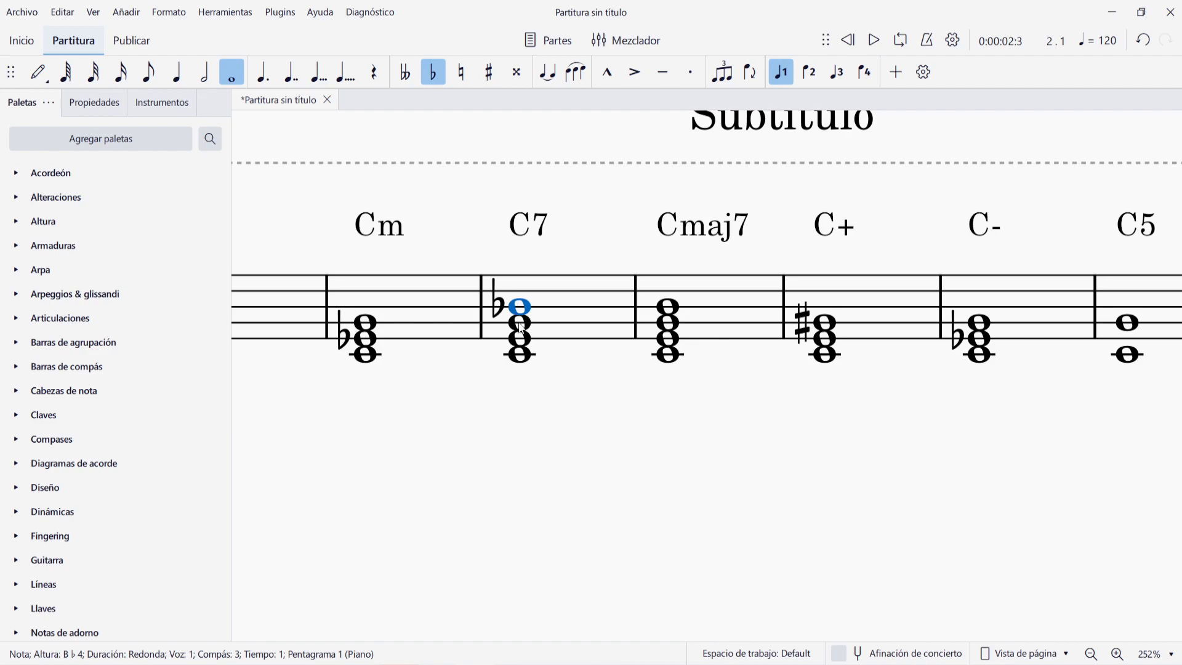
drag(595, 417, 555, 402)
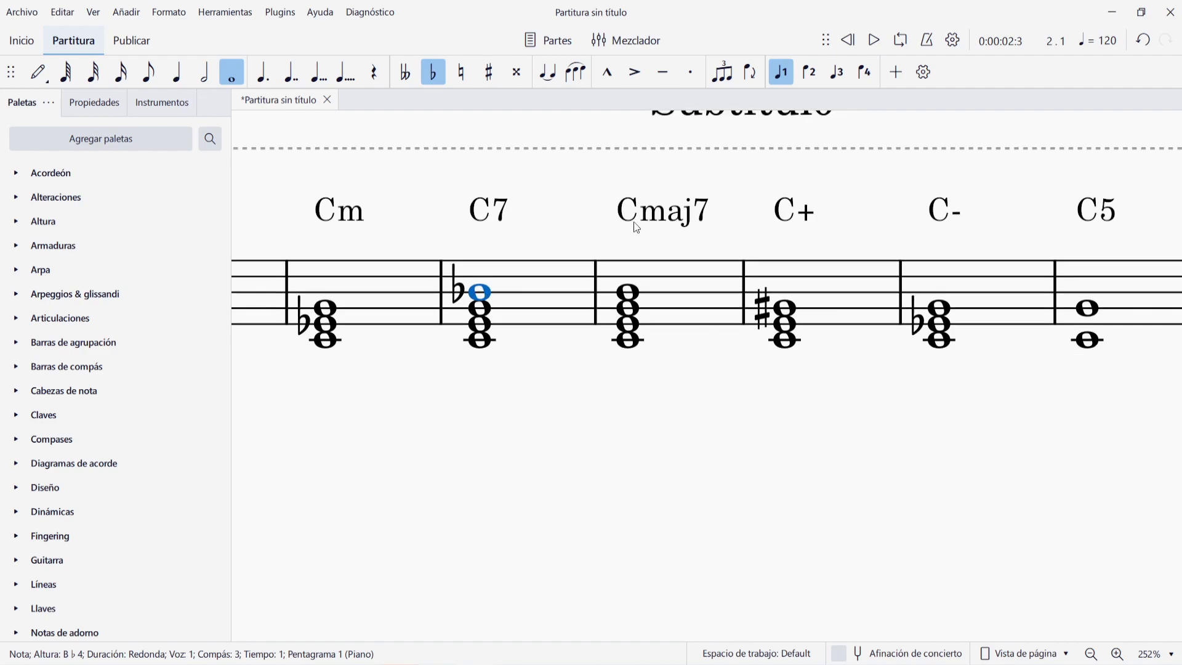
click(628, 292)
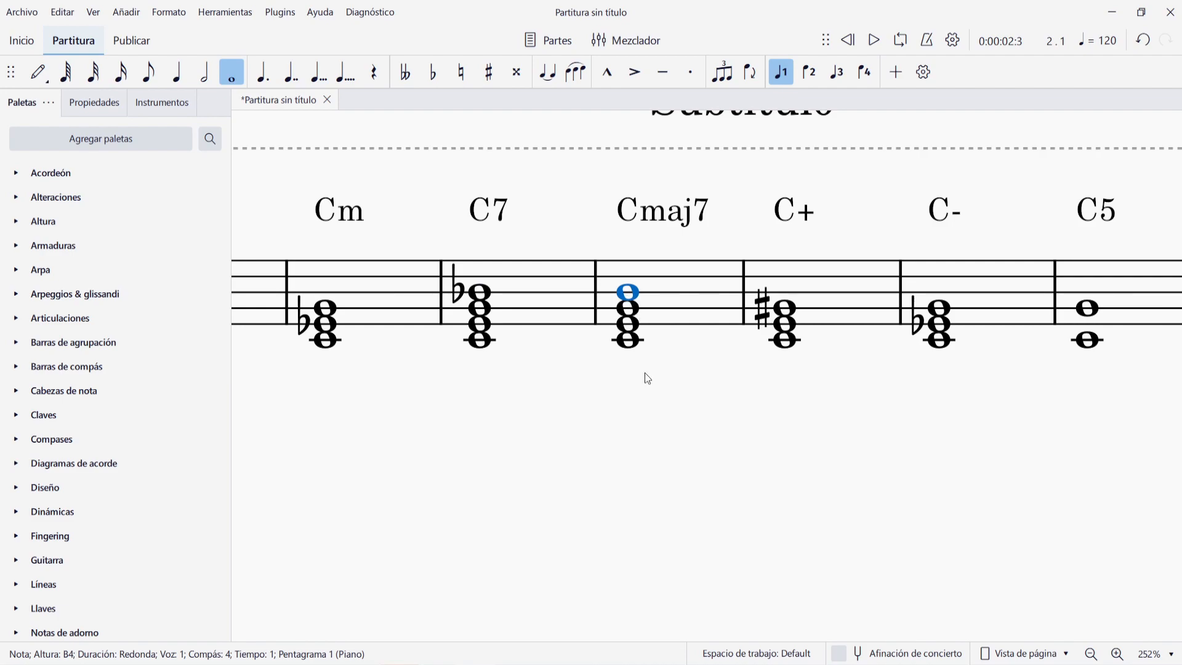
drag(828, 461, 493, 404)
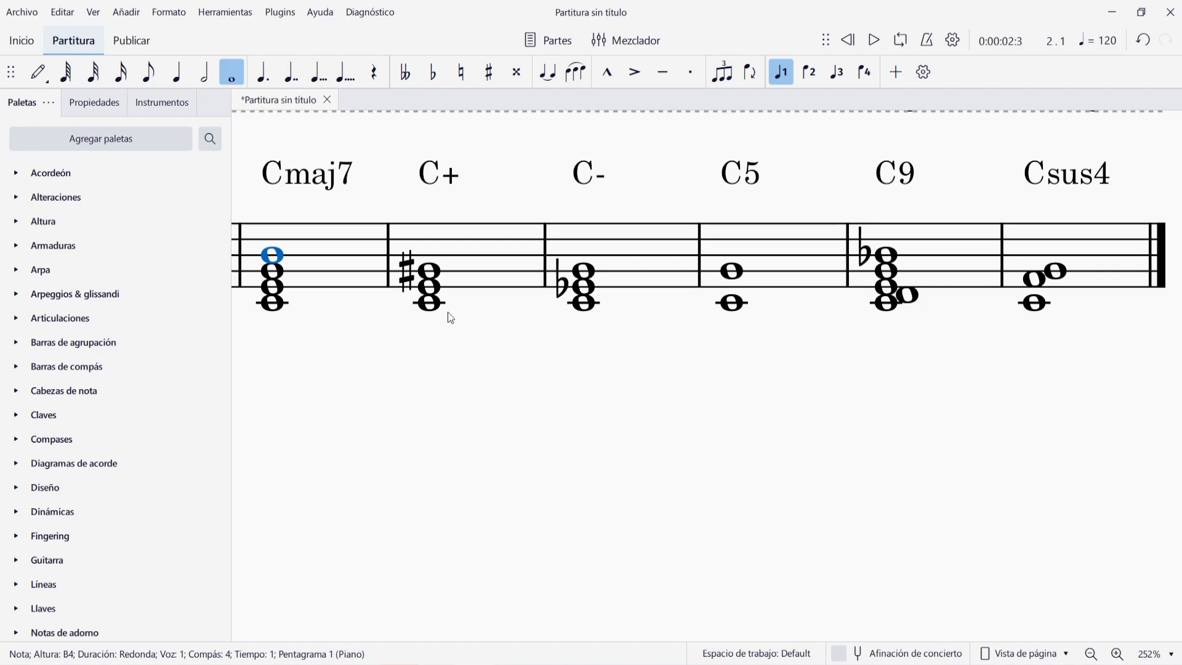
click(430, 272)
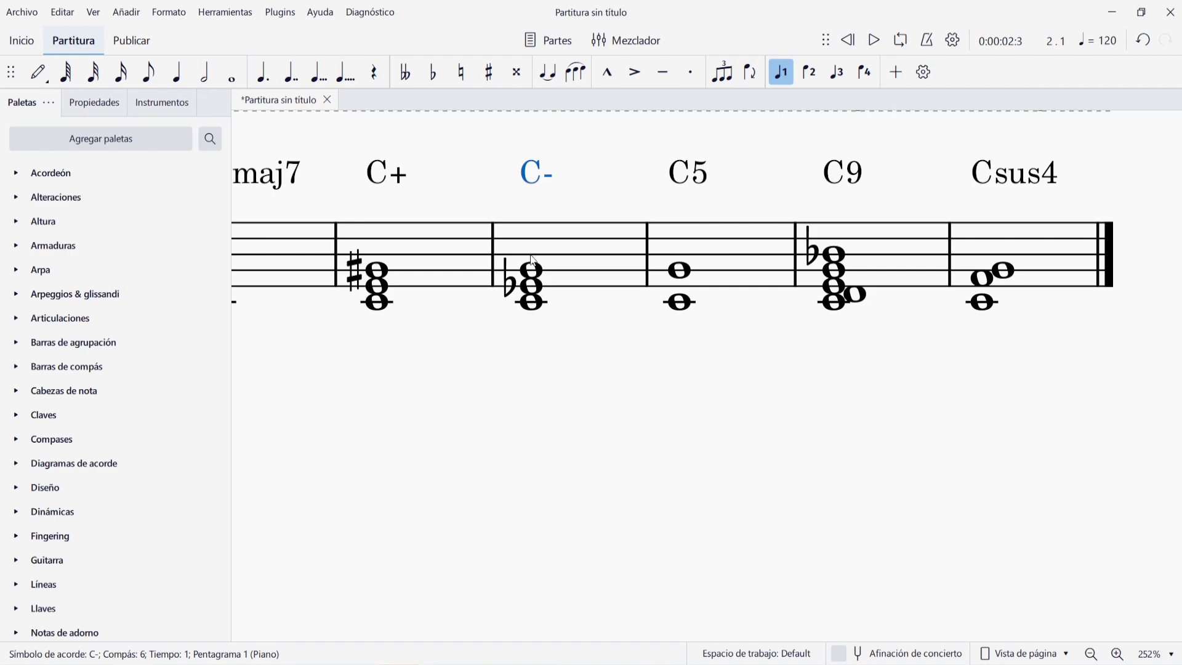
drag(495, 354, 869, 384)
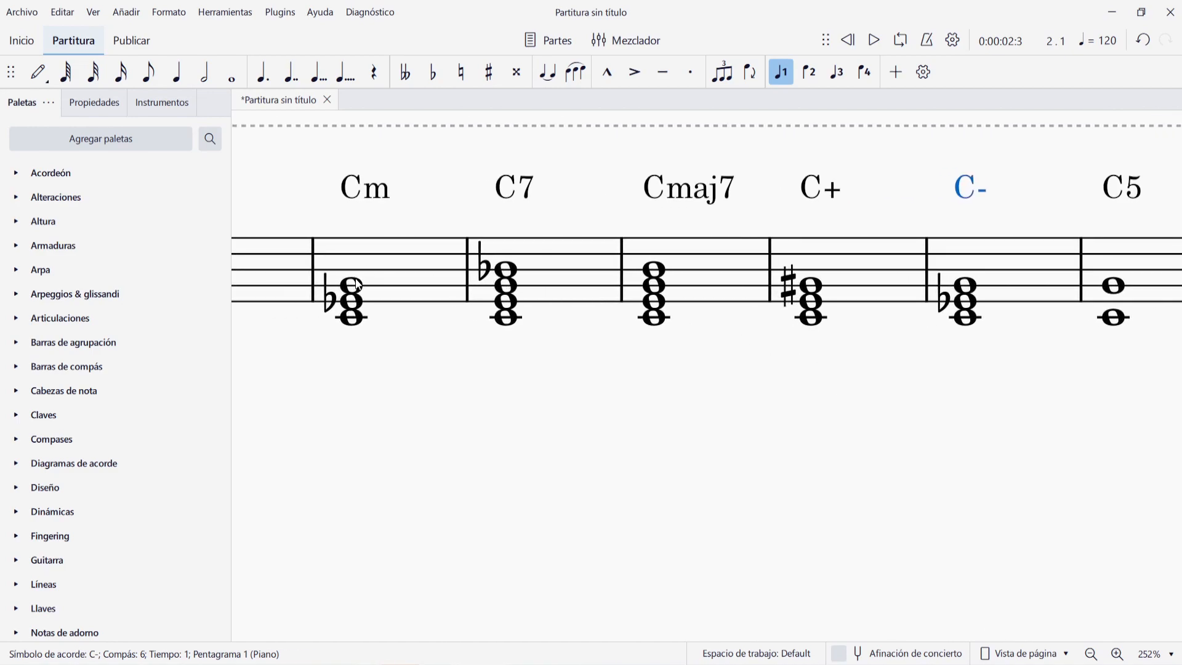
- Change the chord symbol on measure 6 to Cdim
drag(902, 446, 768, 440)
double_click(847, 186)
key(BackSpace)
text(dim)
key(Escape)
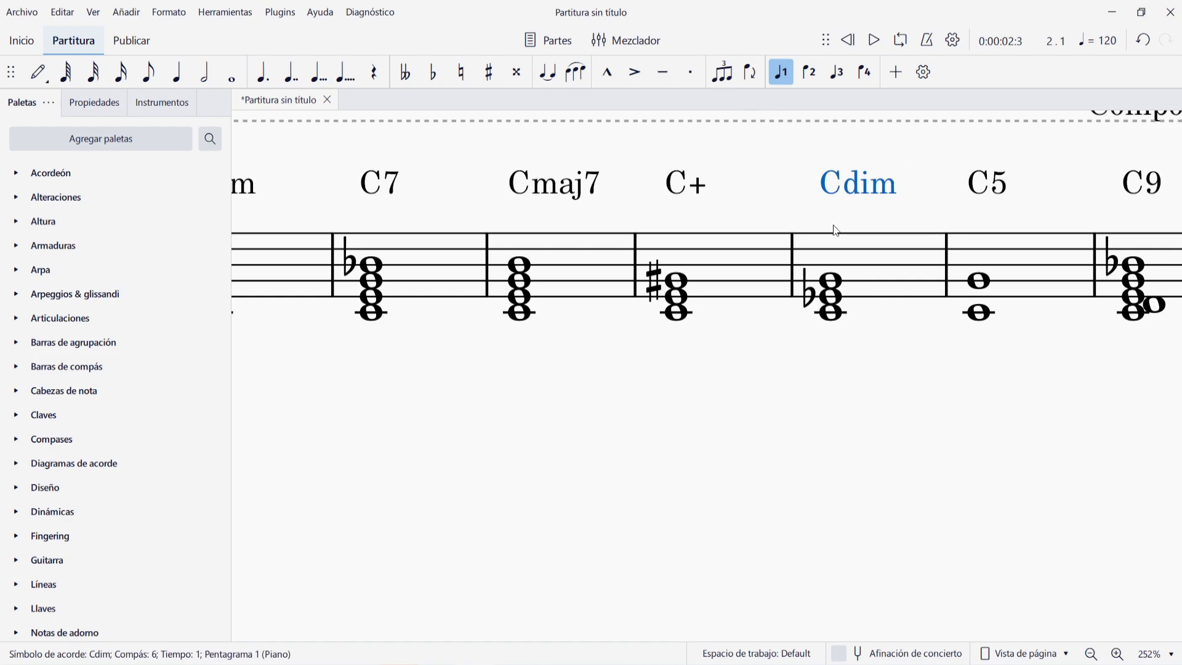
- Realize the Cdim chord symbol as notes with the default options and delete its low bass note
right_click(863, 196)
click(928, 425)
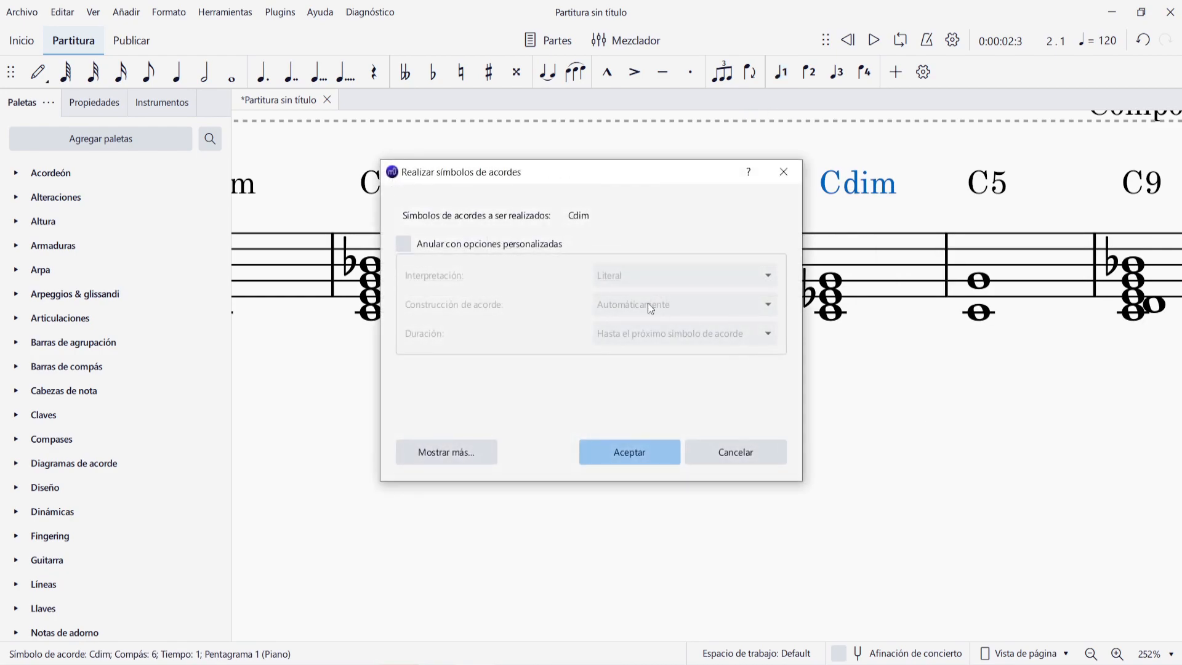
click(615, 452)
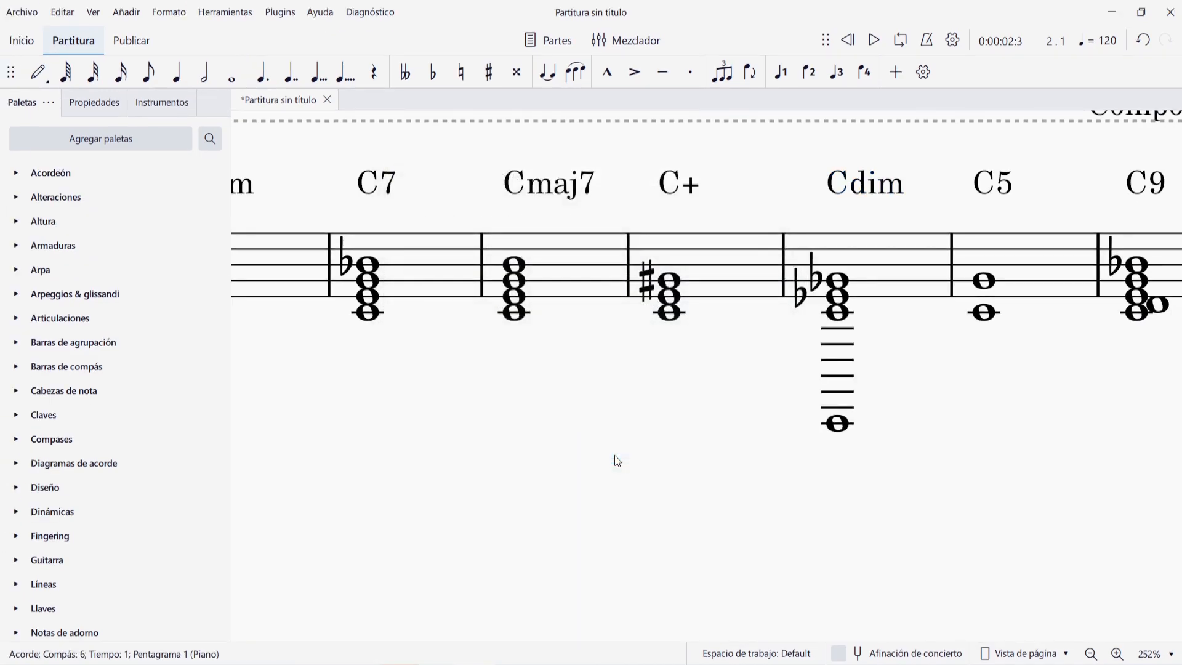
click(838, 423)
key(Delete)
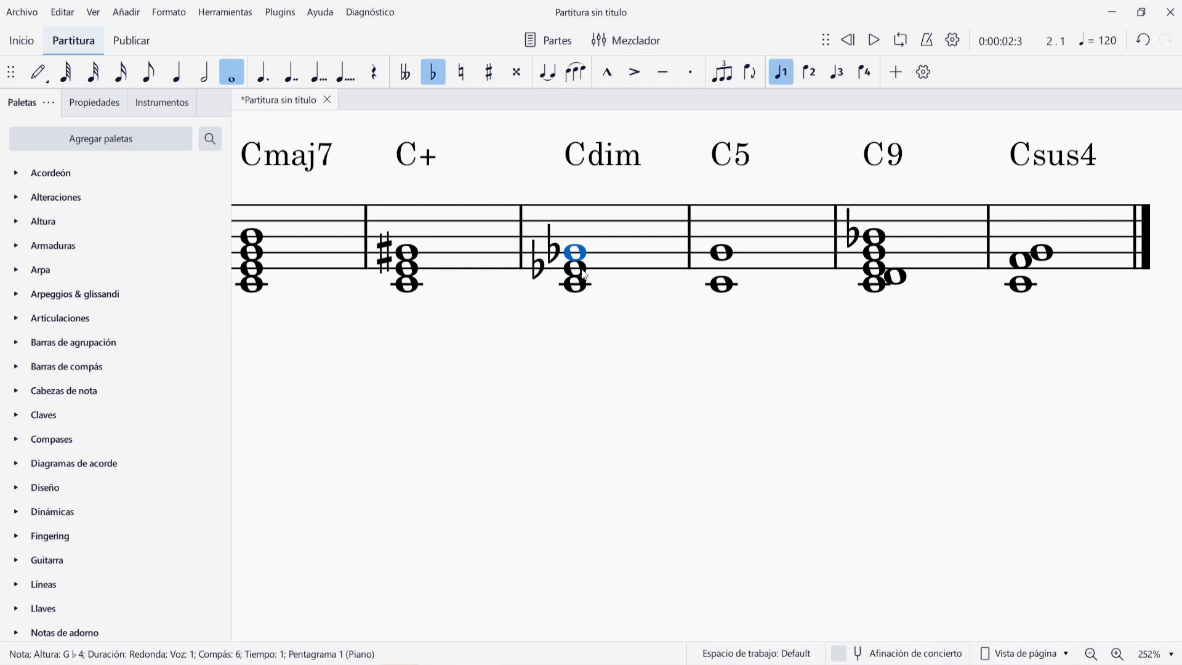
- Examine the realized notes under the C5, C9 and Csus4 chord symbols, including the ninth of C9
scroll(596, 364, right, 3)
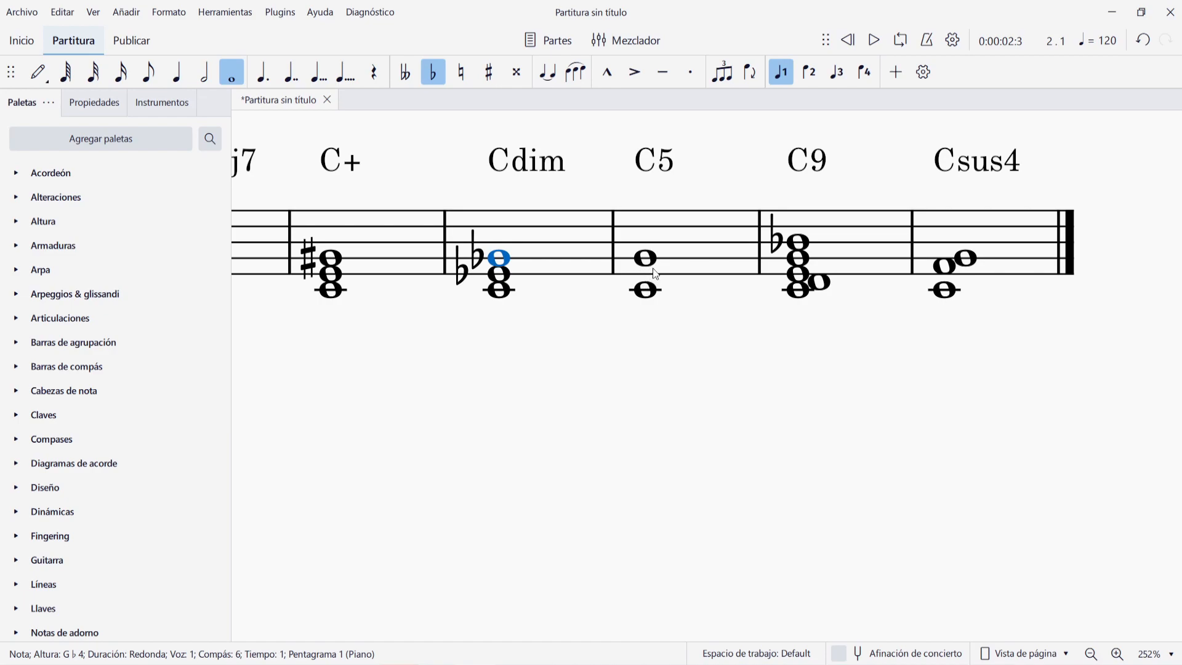
scroll(694, 378, right, 2)
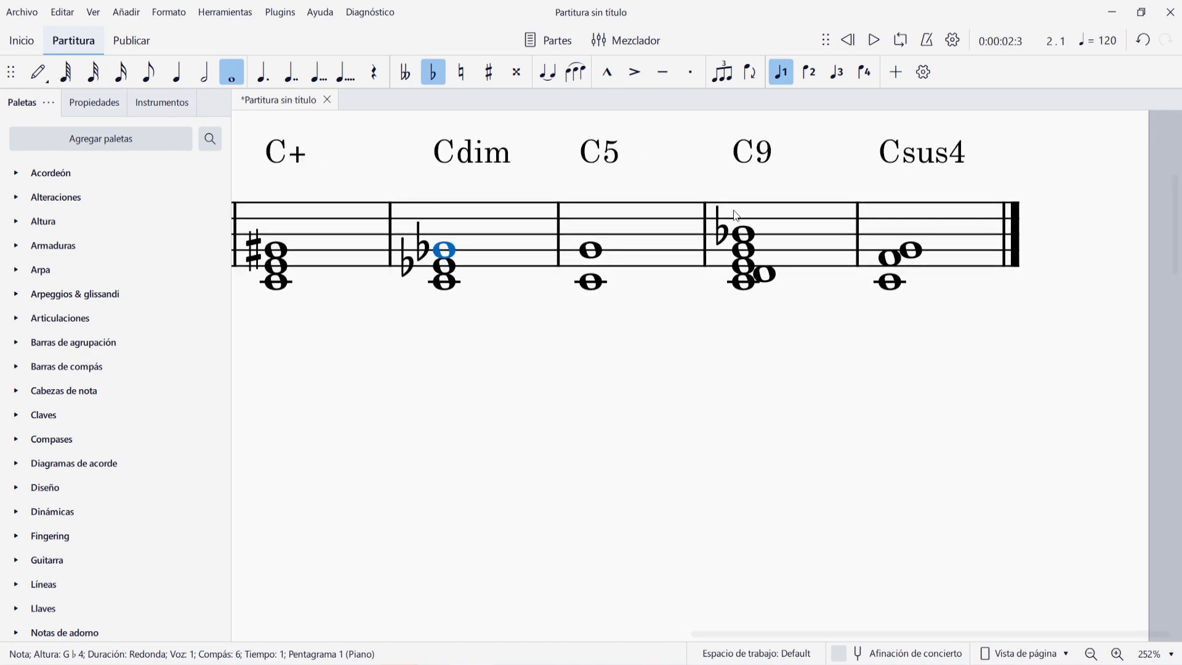
click(766, 276)
click(932, 177)
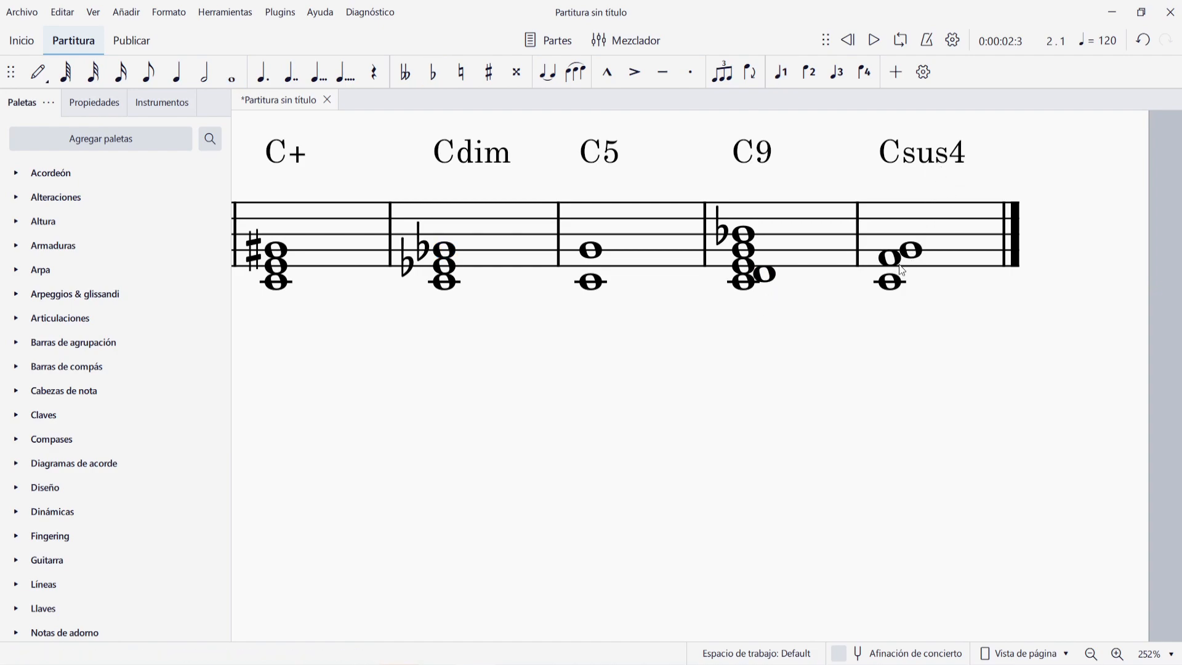
scroll(860, 343, down, 8)
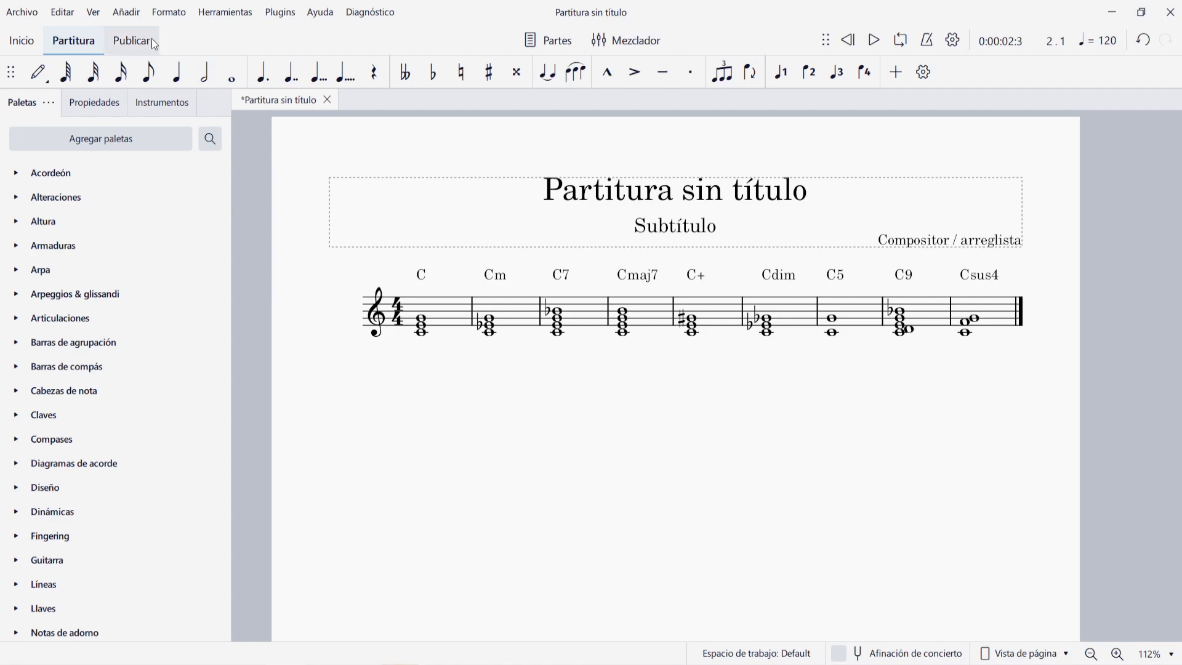
- Open the chord symbol style settings and move the dialog aside to uncover the chord symbols in the score
click(169, 12)
click(181, 38)
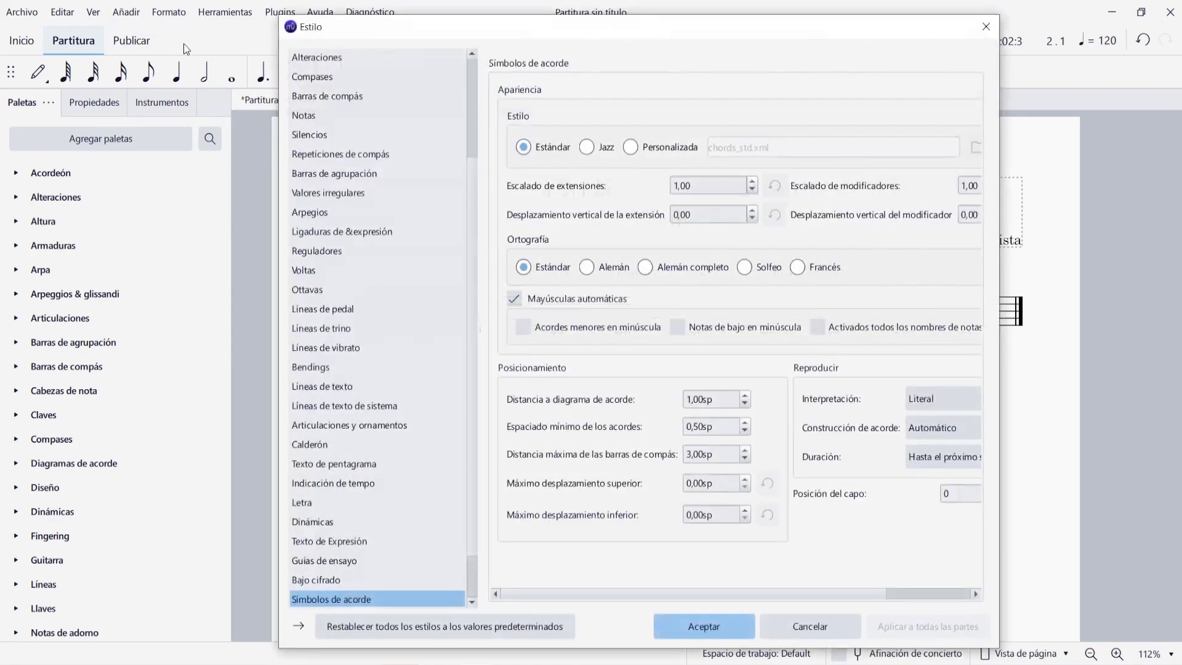
scroll(348, 258, down, 4)
click(375, 542)
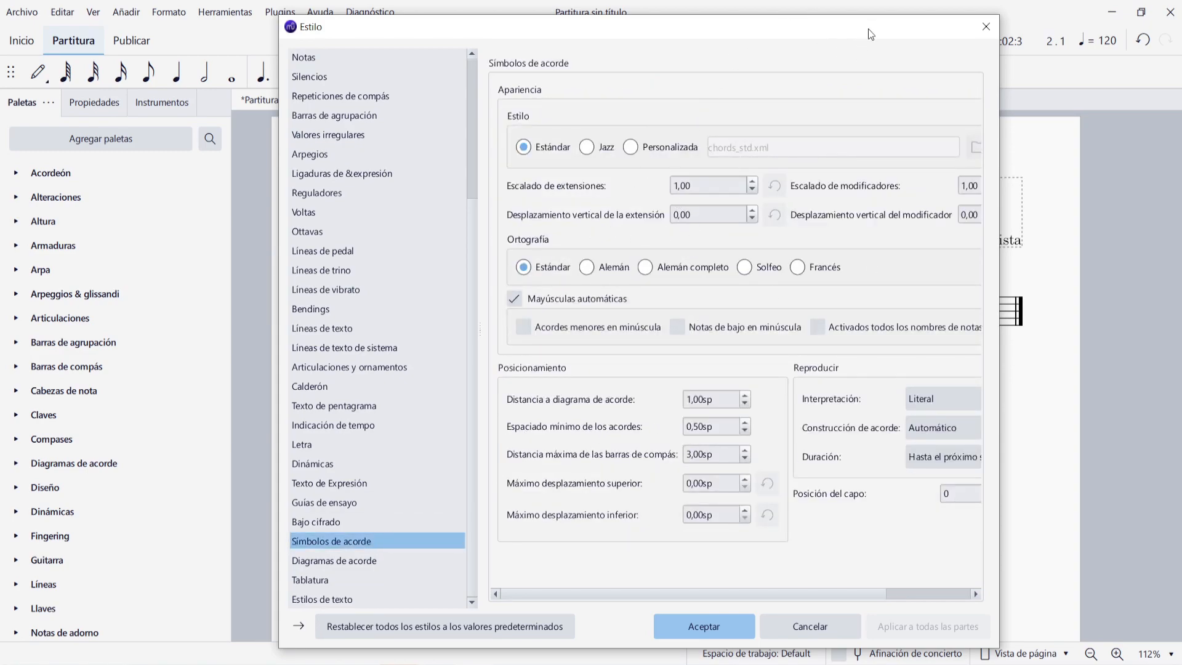
drag(882, 36, 551, 39)
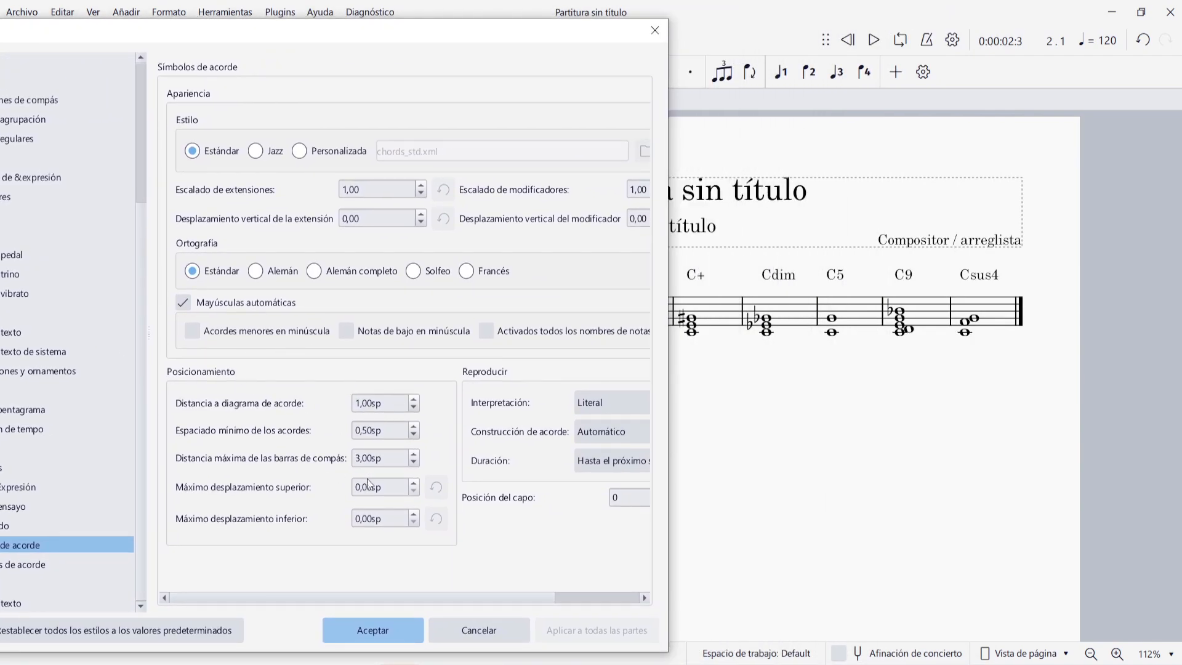
drag(568, 31, 451, 15)
- Try the Jazz appearance and the Solfeo spelling for the chord symbols, and discard the style changes
click(138, 136)
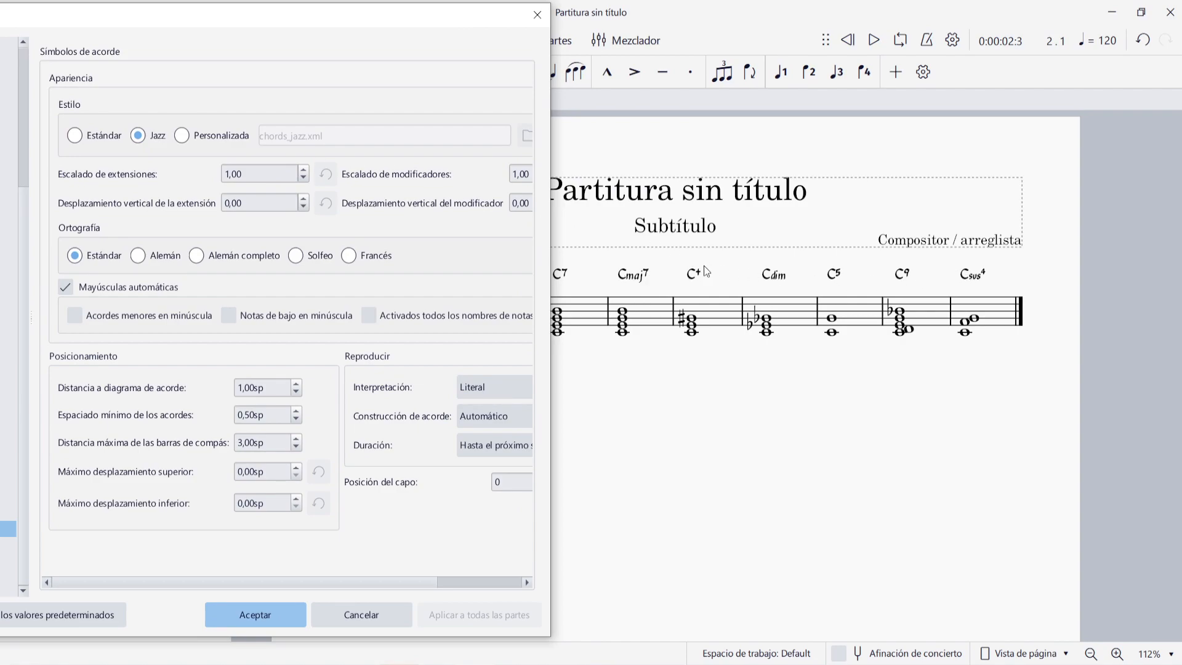
click(75, 135)
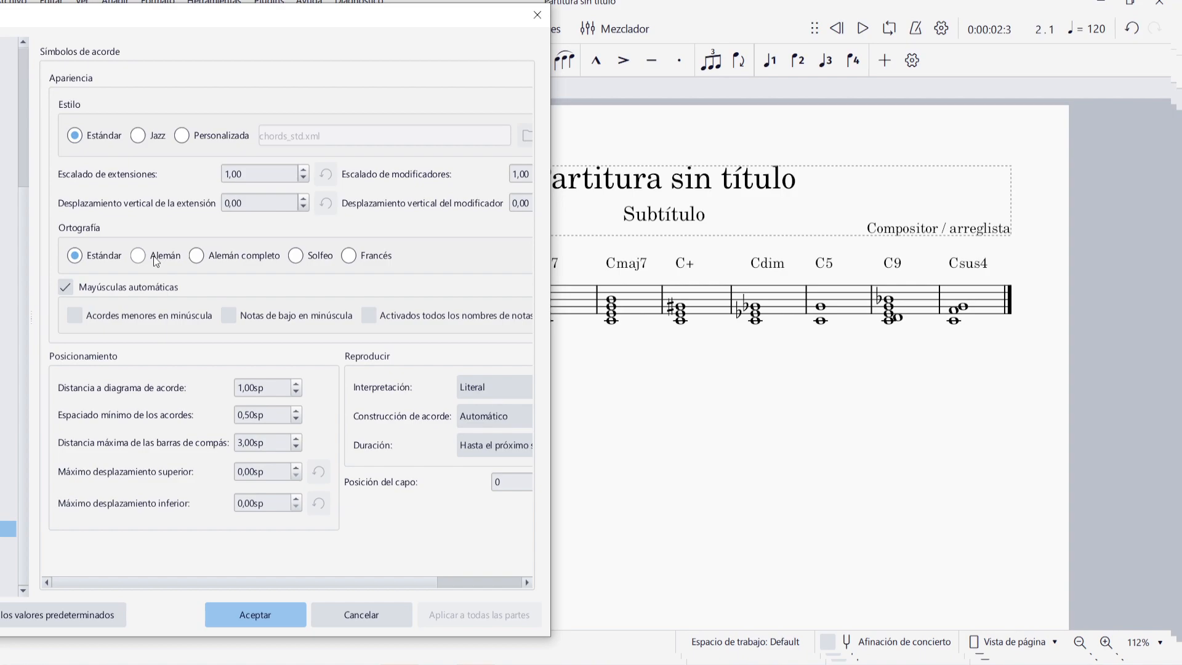
click(304, 258)
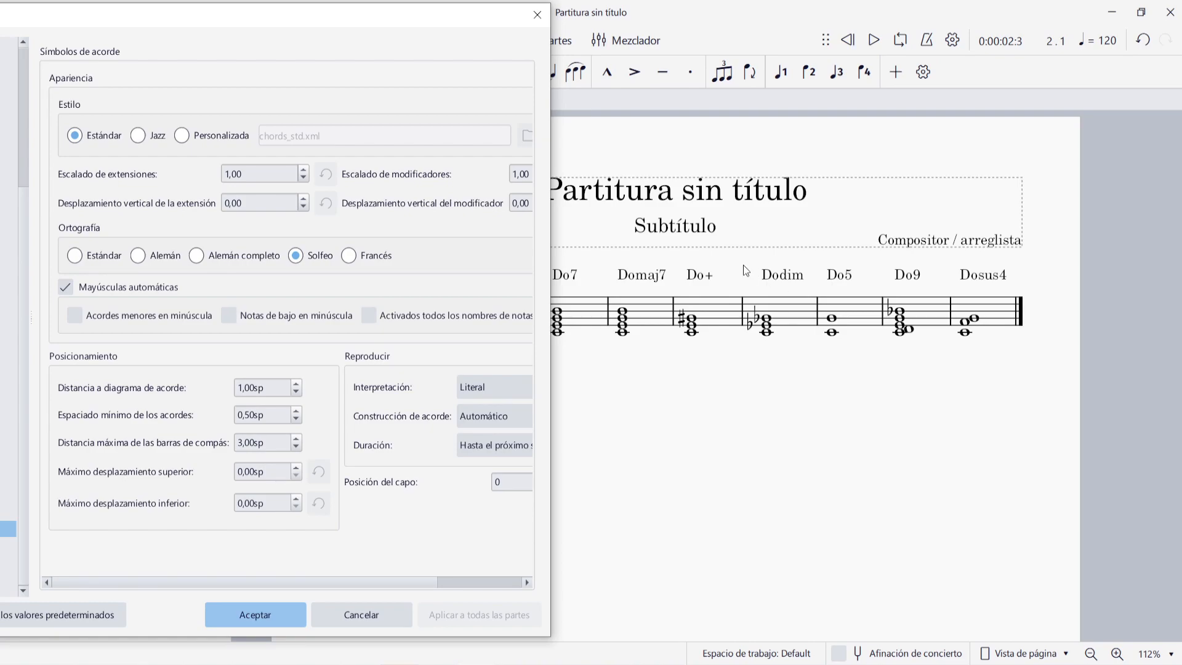
key(Escape)
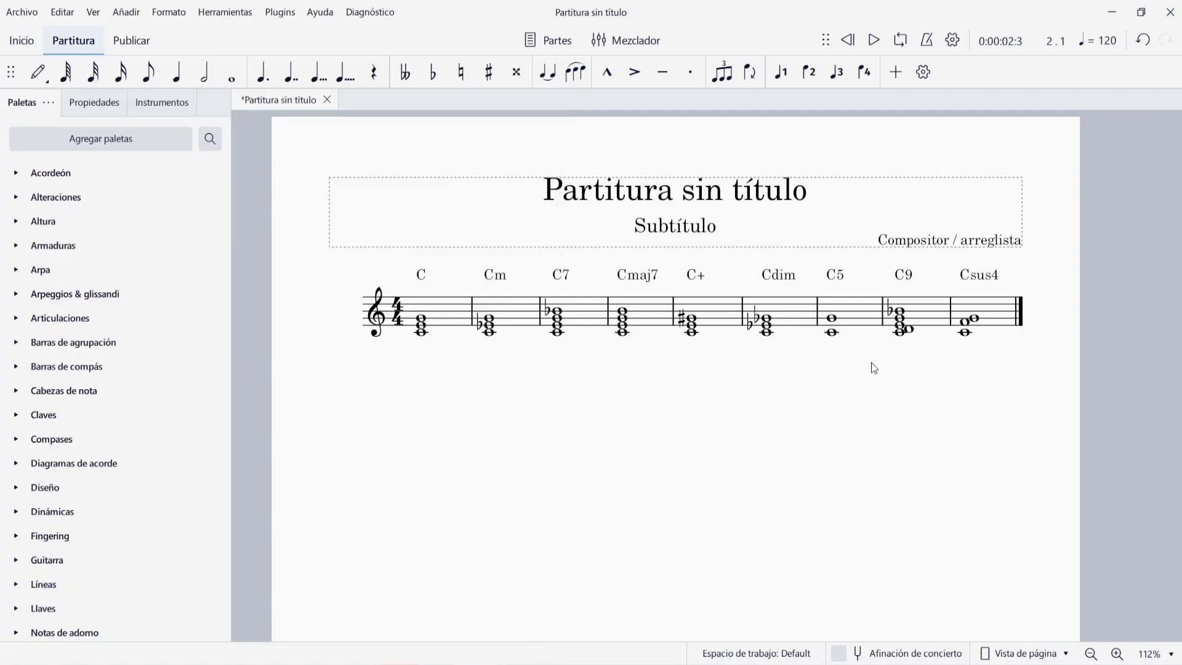
- Append 9 measures to the end of the score and add a system break after the Csus4 measure
key(alt+shift+b)
text(9)
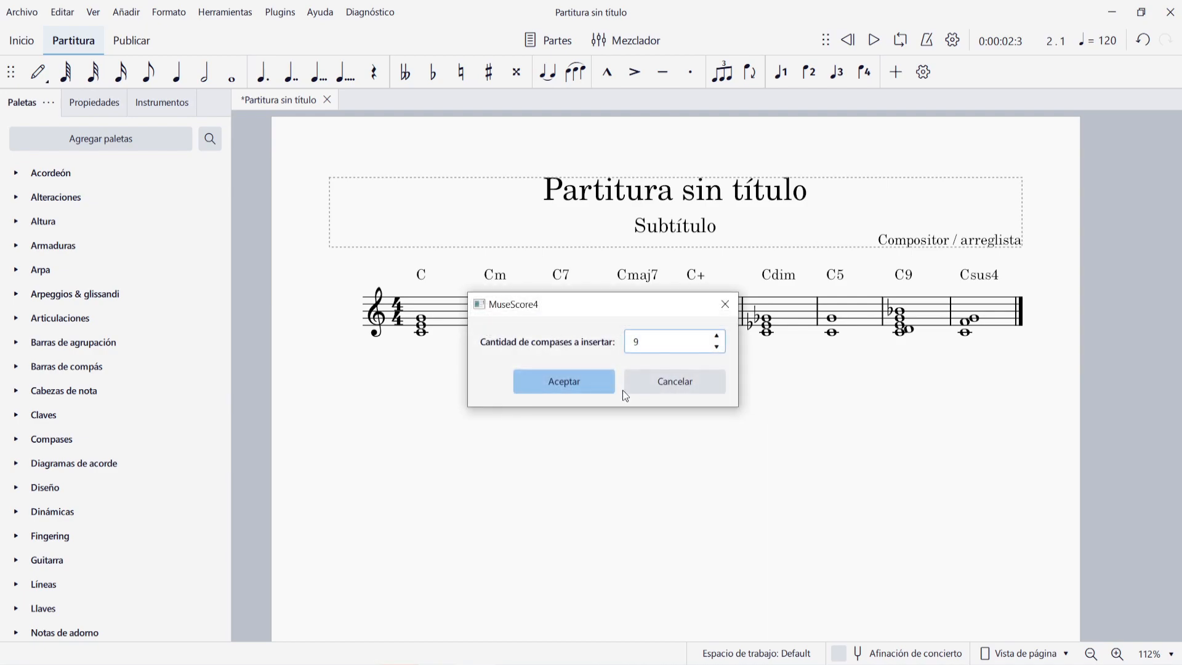
click(568, 380)
click(893, 317)
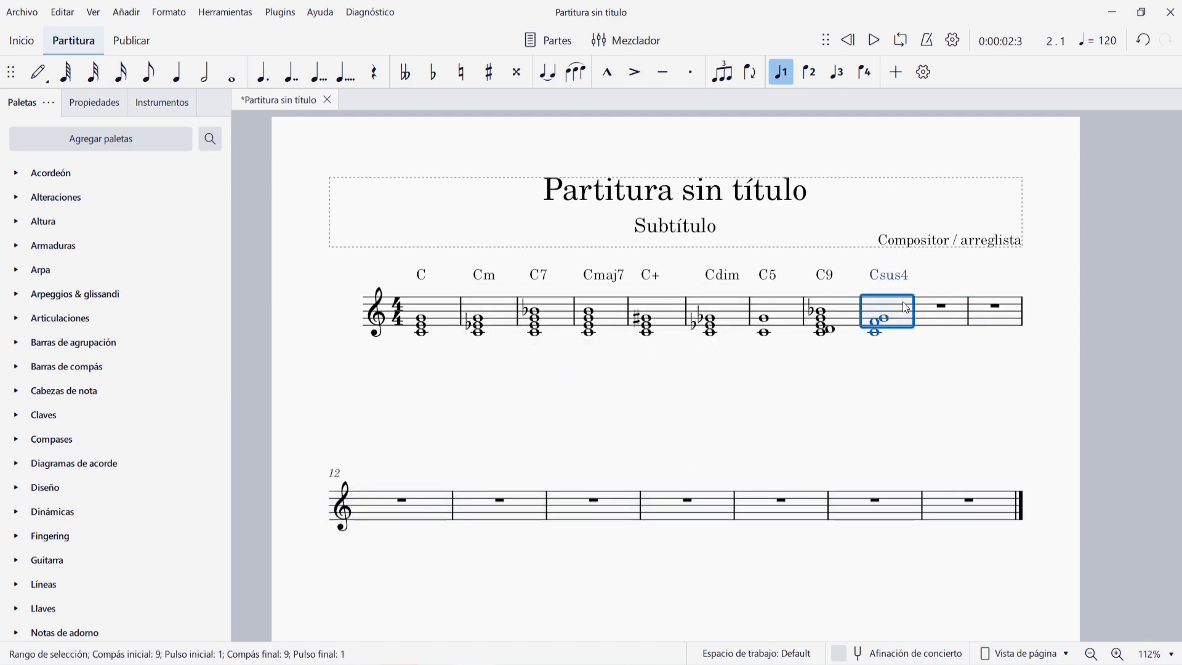
key(Return)
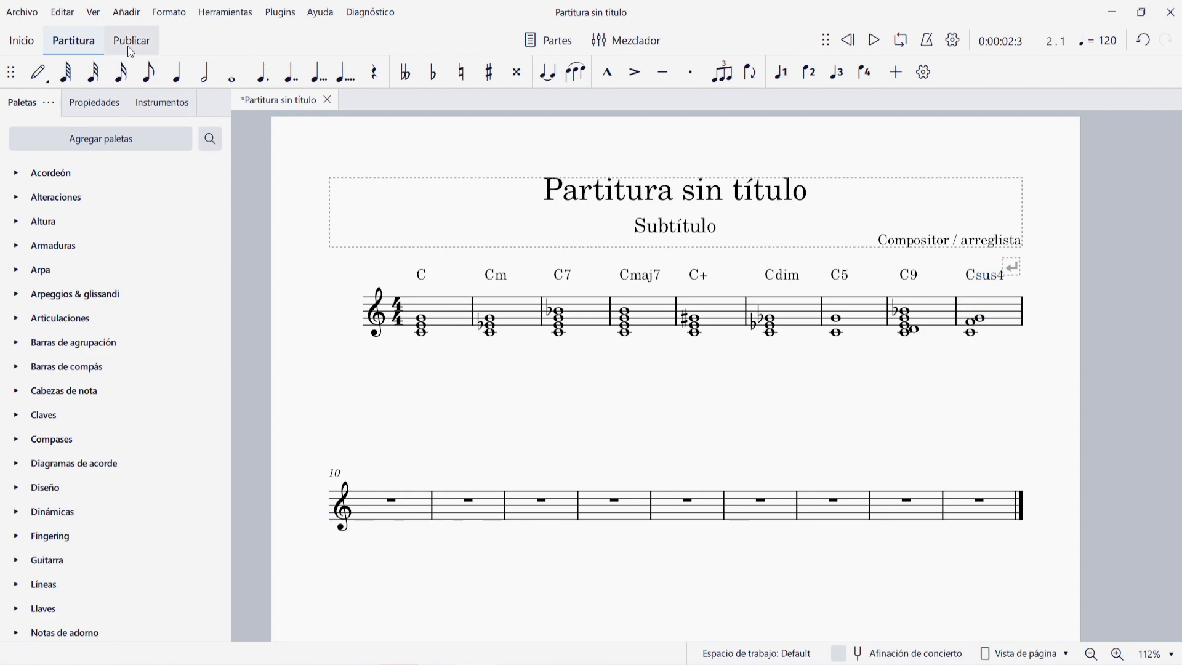
click(126, 12)
mouse_move(136, 182)
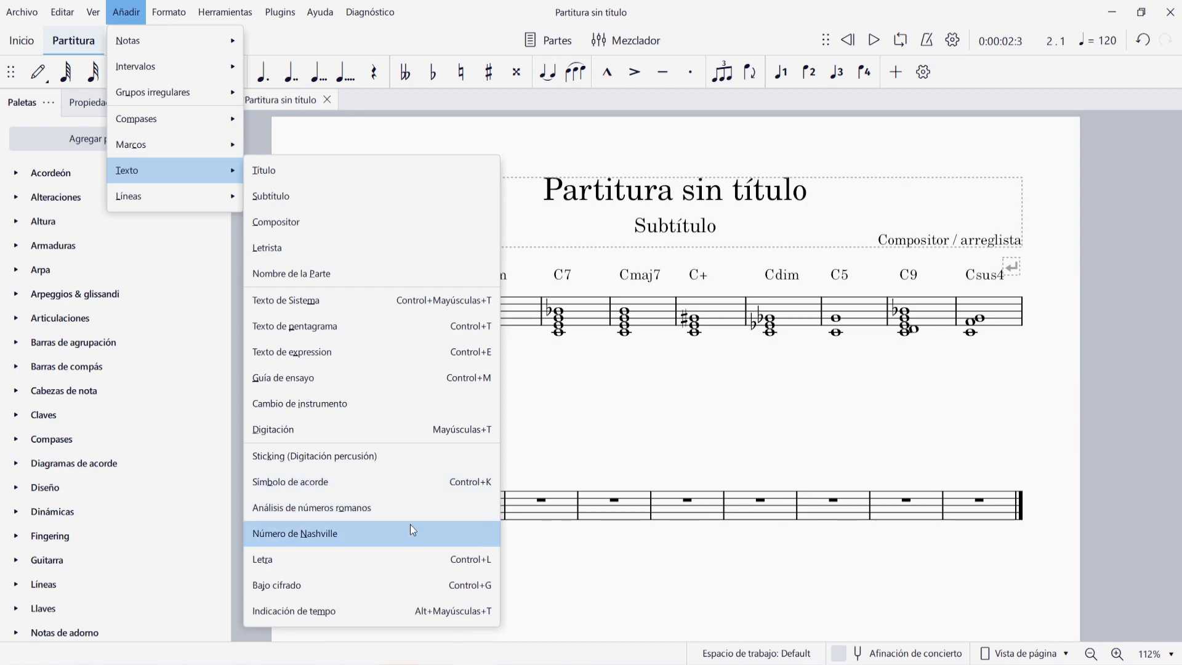
click(441, 517)
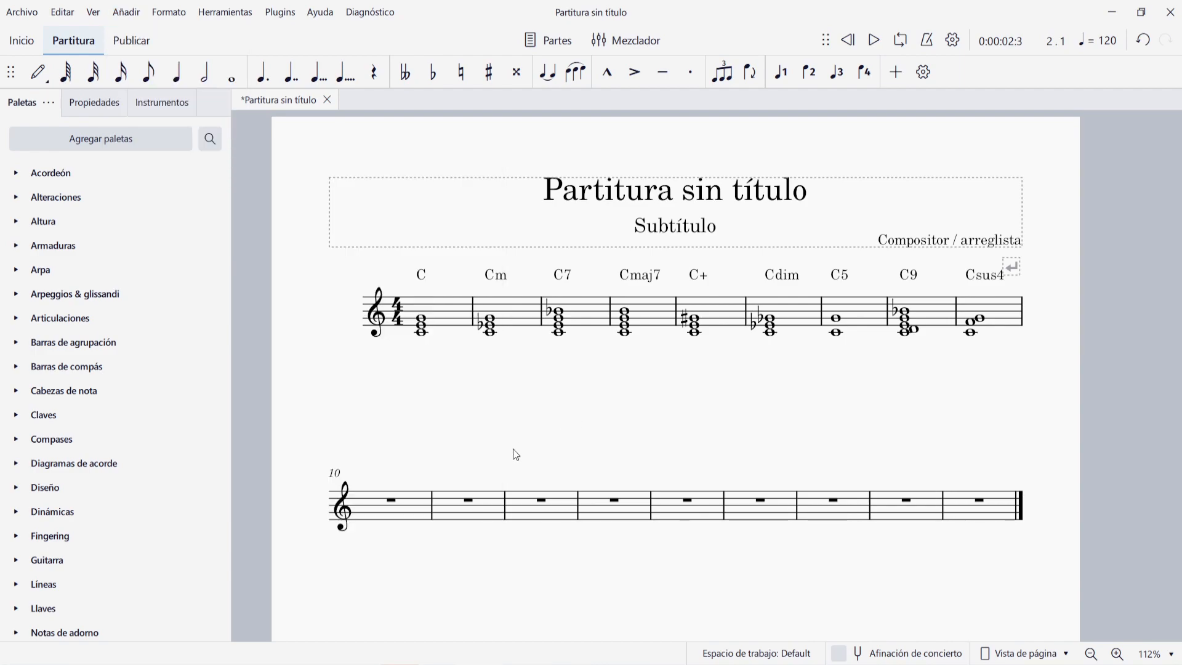
- Add the Nashville number 1 above measures 10 and 11
click(393, 506)
click(133, 16)
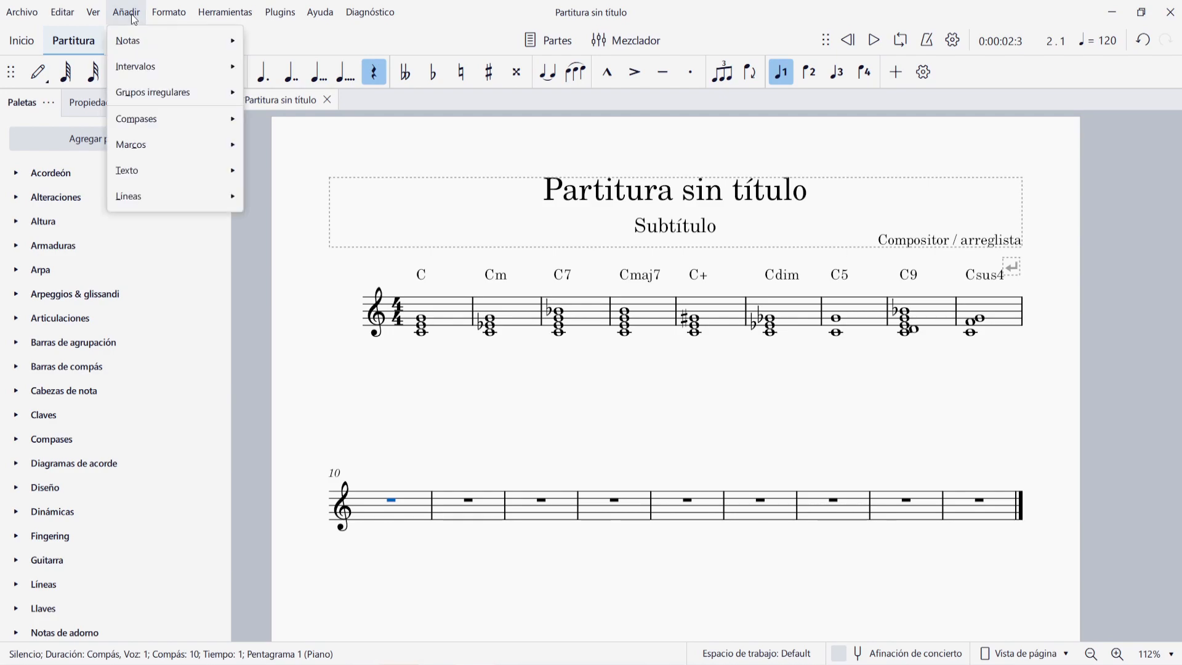
mouse_move(174, 181)
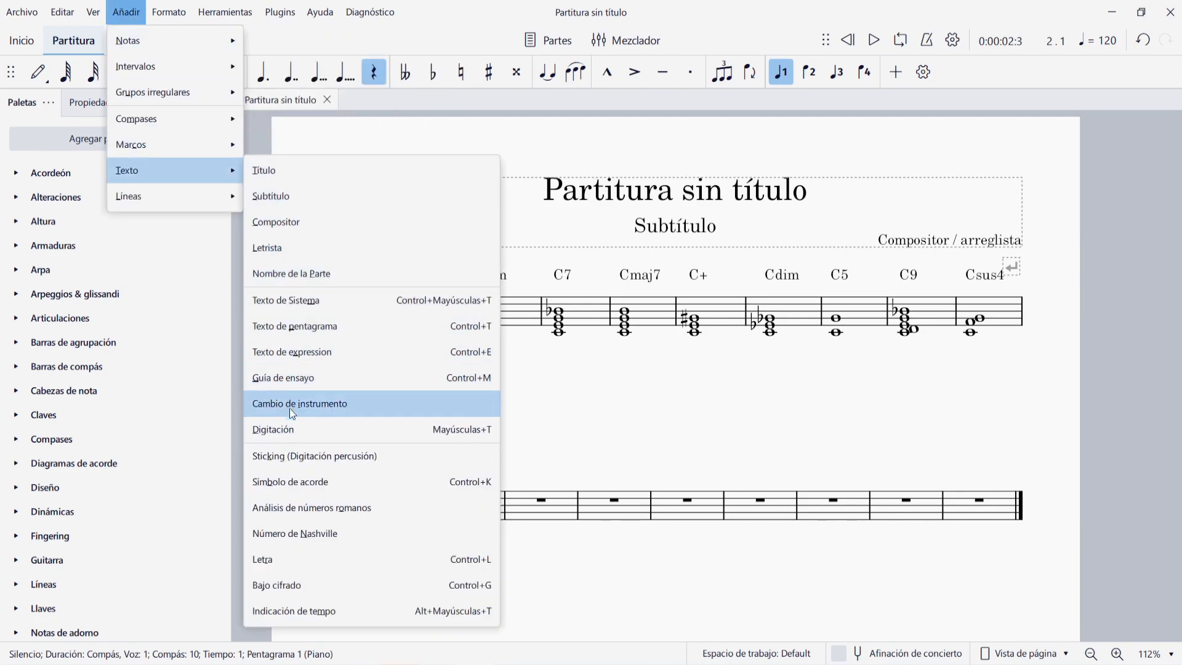
click(342, 534)
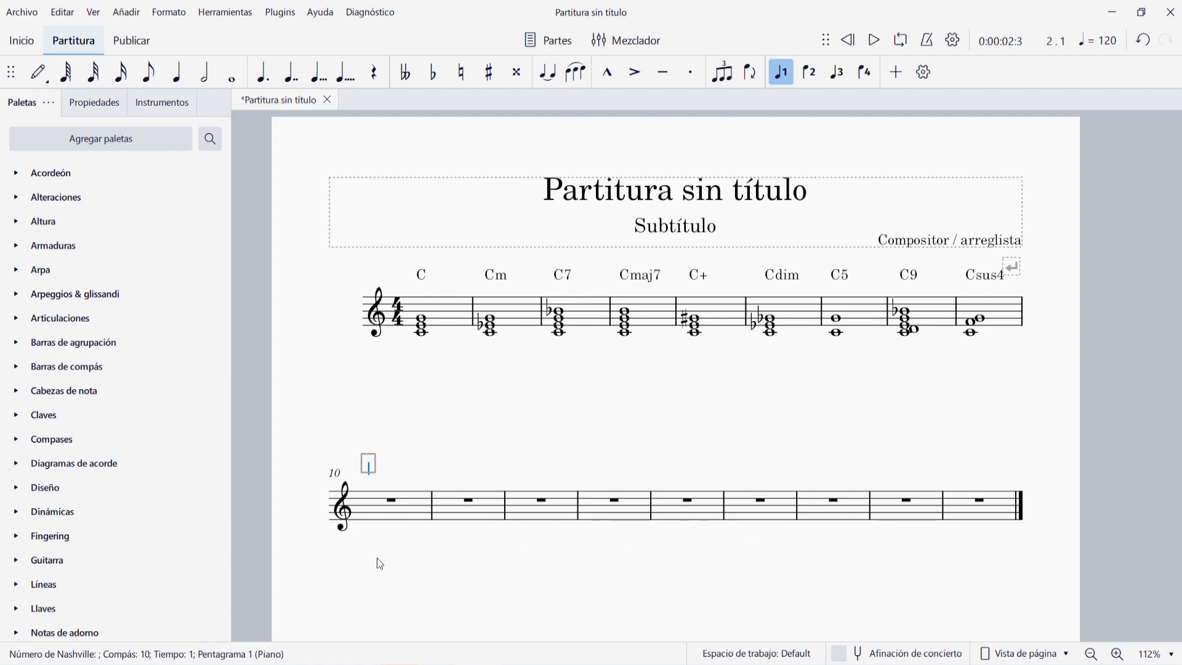
text(1)
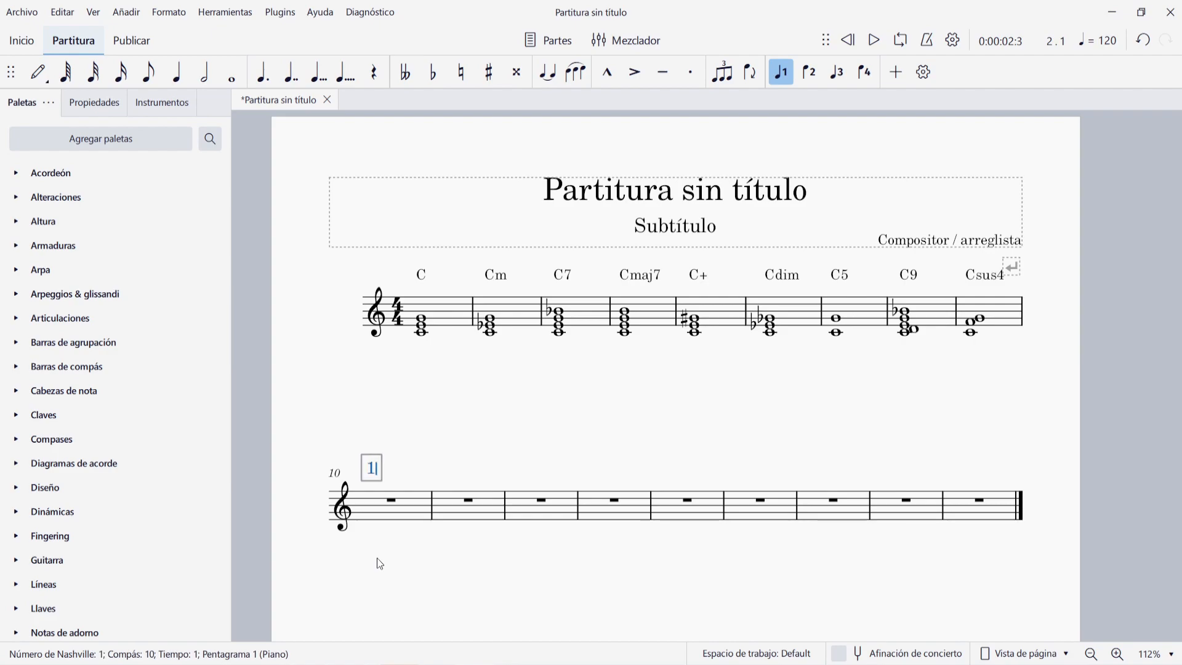
key(Escape)
key(Return)
key(space)
text(1)
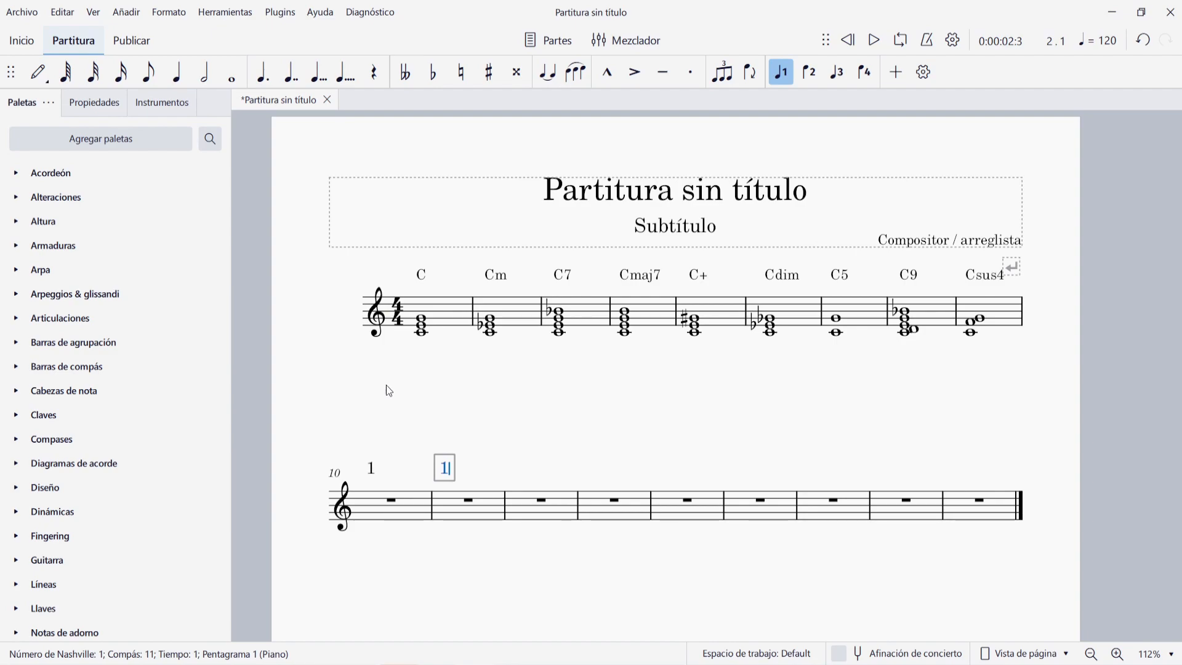
key(Escape)
key(Escape)
- Insert a key signature with one sharp at measure 12
click(542, 501)
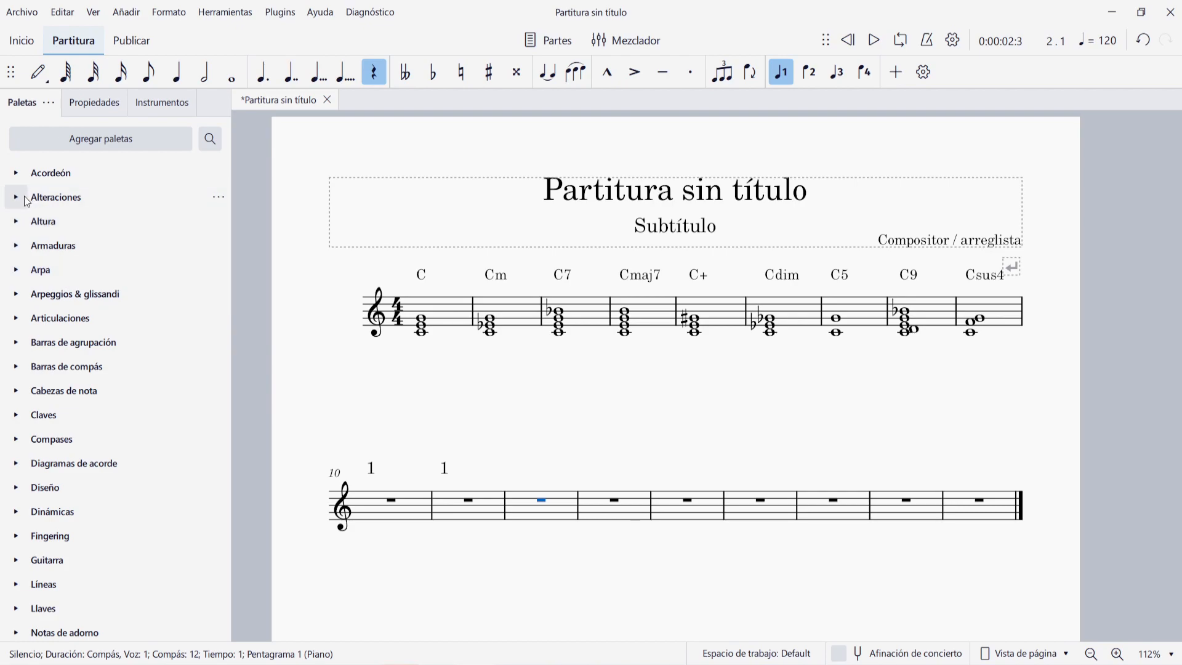
click(19, 240)
click(26, 271)
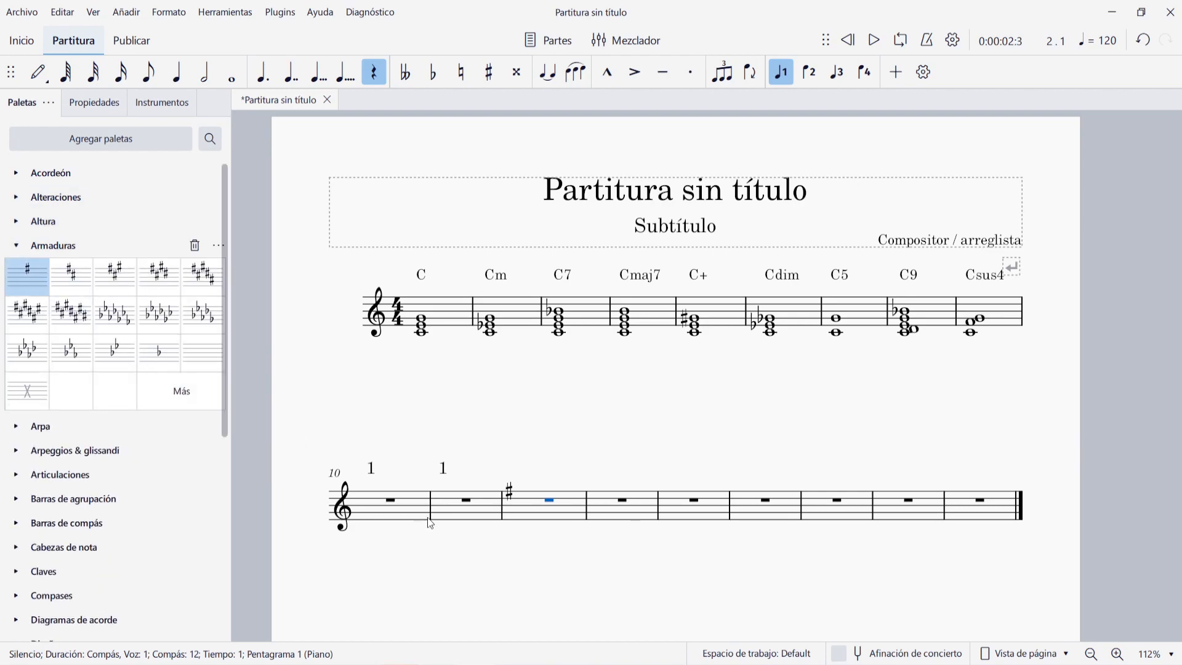
- Continue the Nashville numbers from measure 11 by adding a 1 above measure 12
click(545, 504)
click(444, 468)
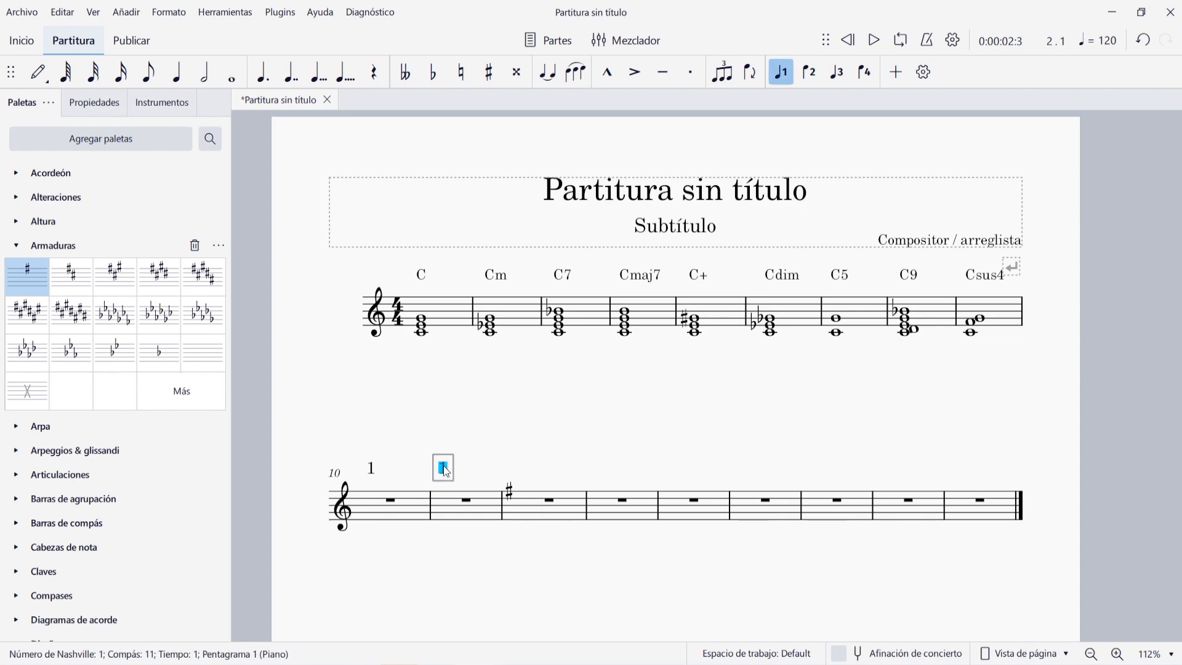
text(1)
key(space)
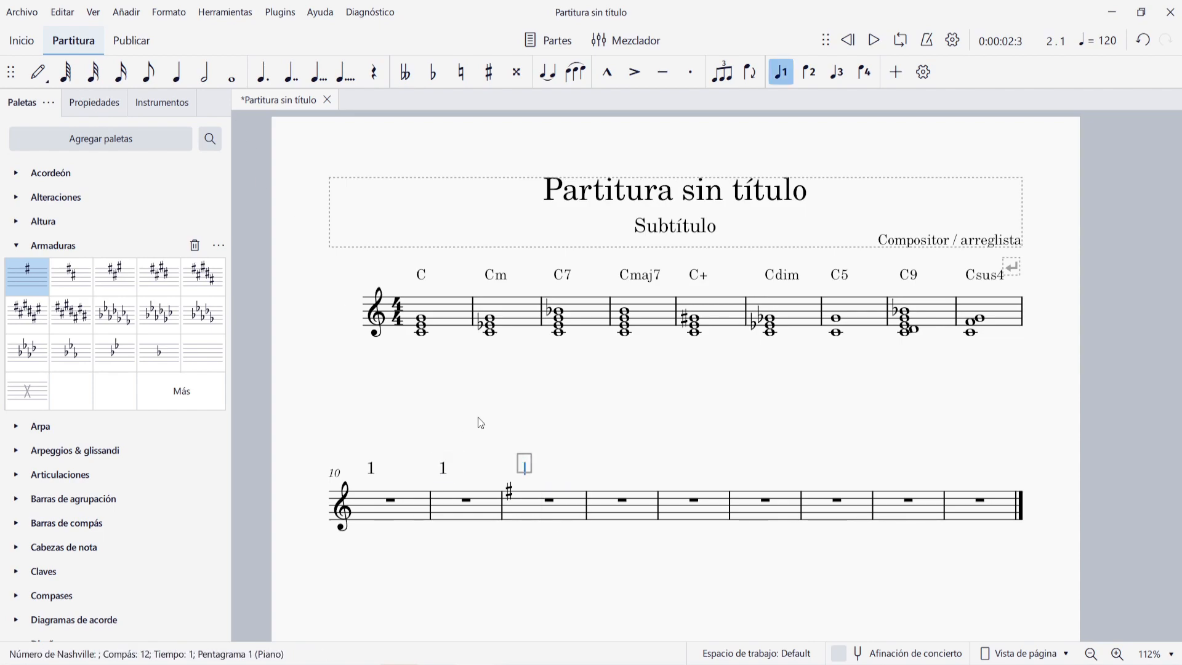
text(1)
key(Escape)
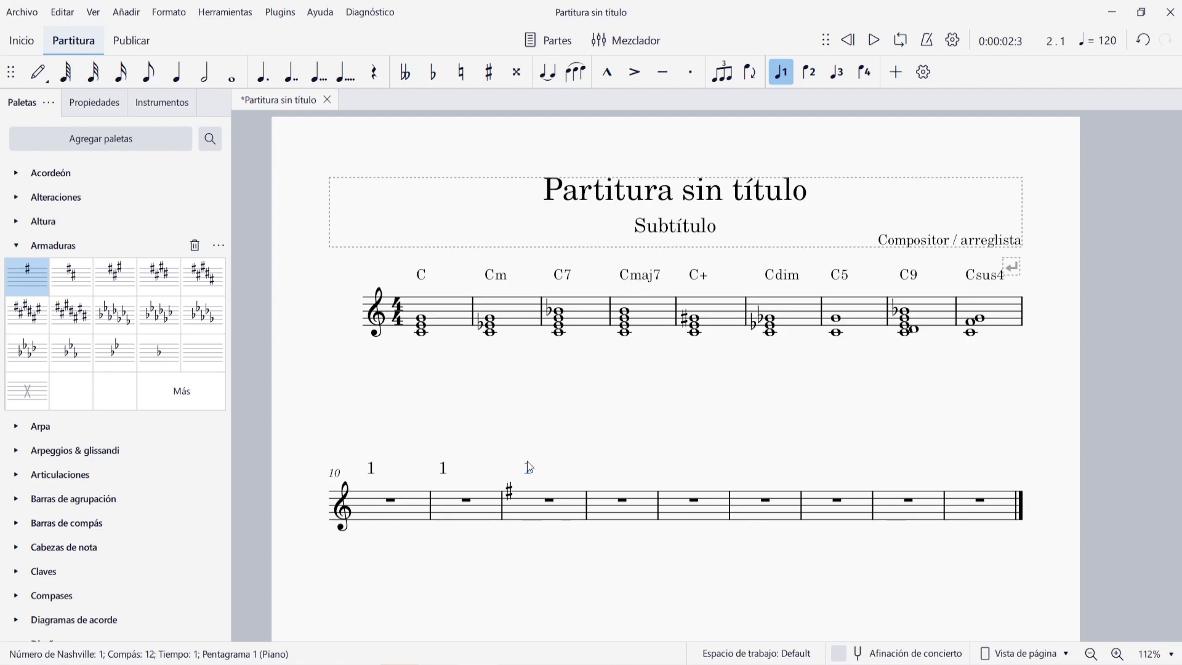
double_click(442, 469)
click(454, 424)
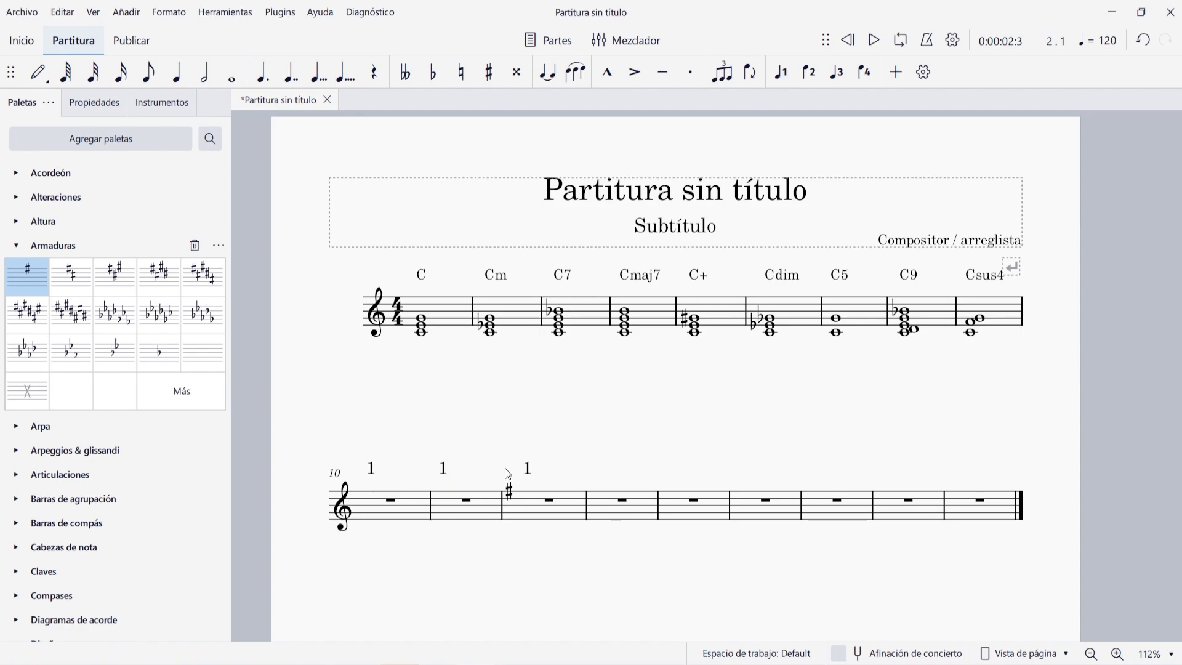
click(526, 467)
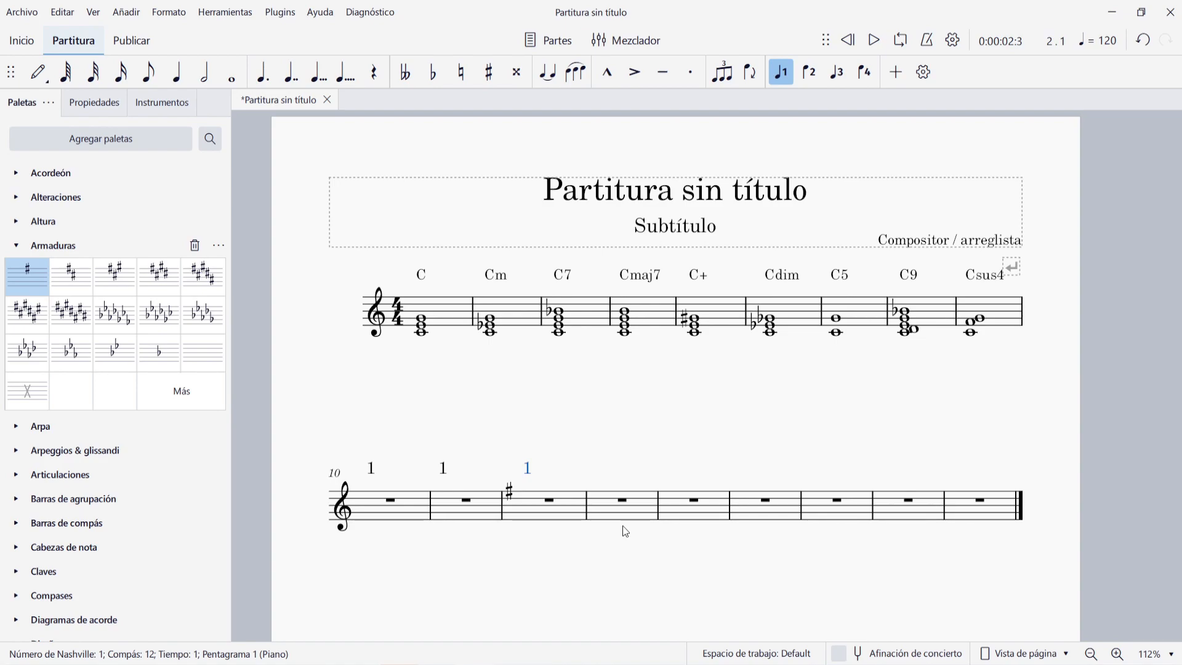
- Add the Nashville number 3m above measure 13
click(621, 500)
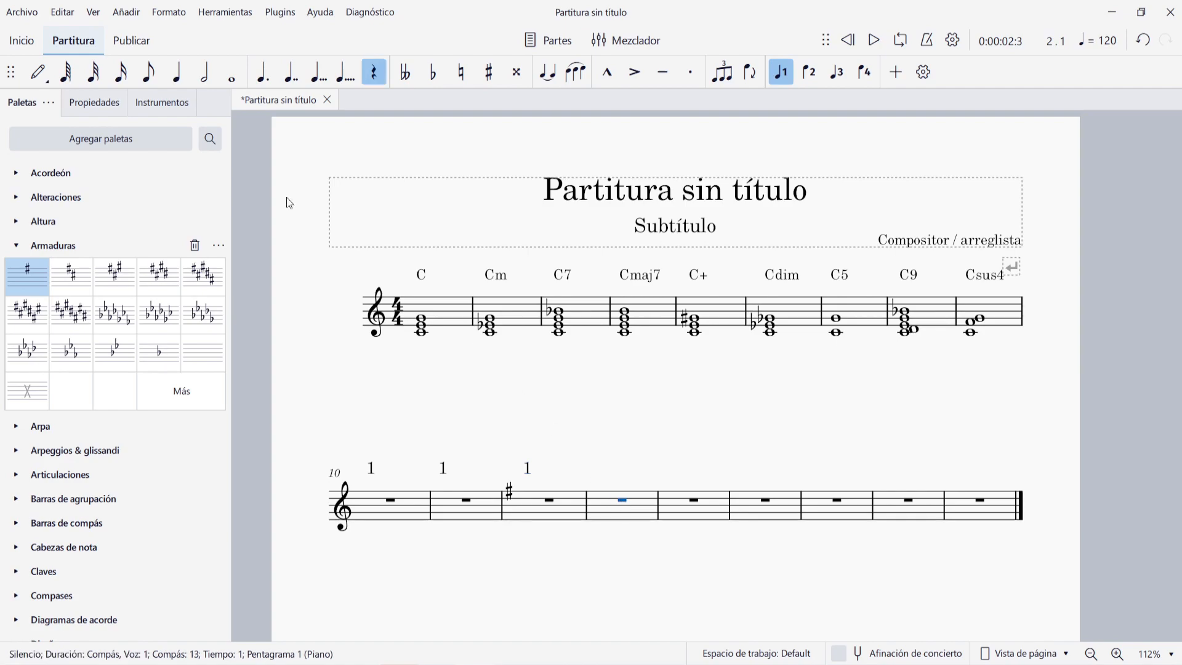
click(126, 11)
mouse_move(192, 170)
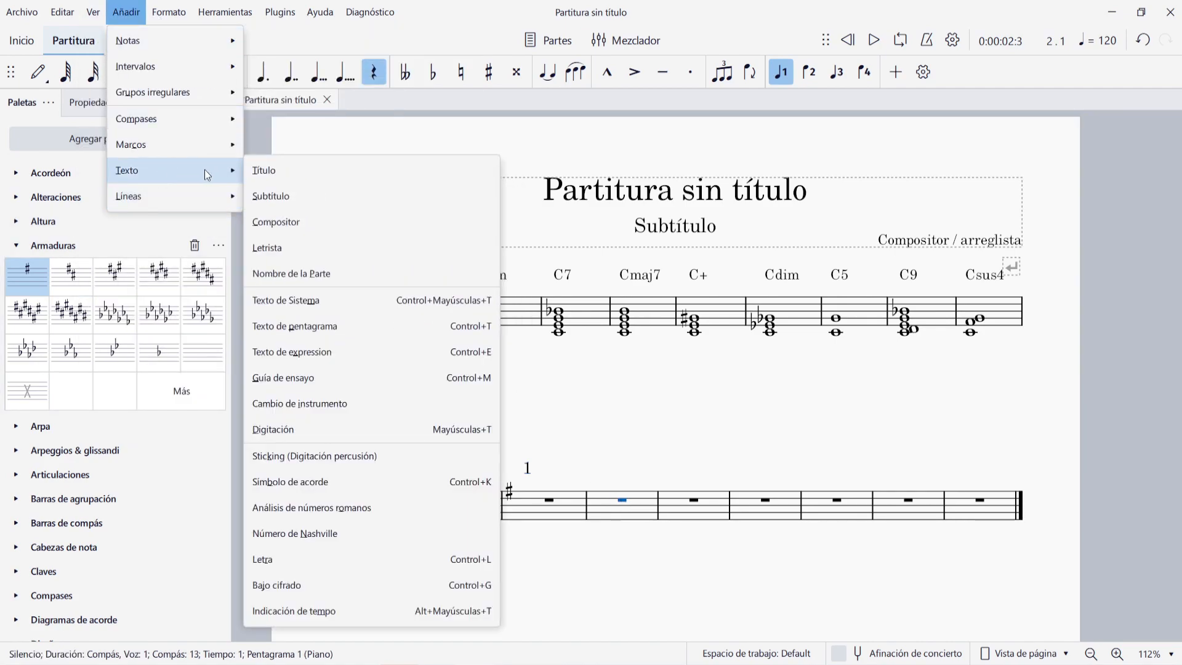
click(357, 530)
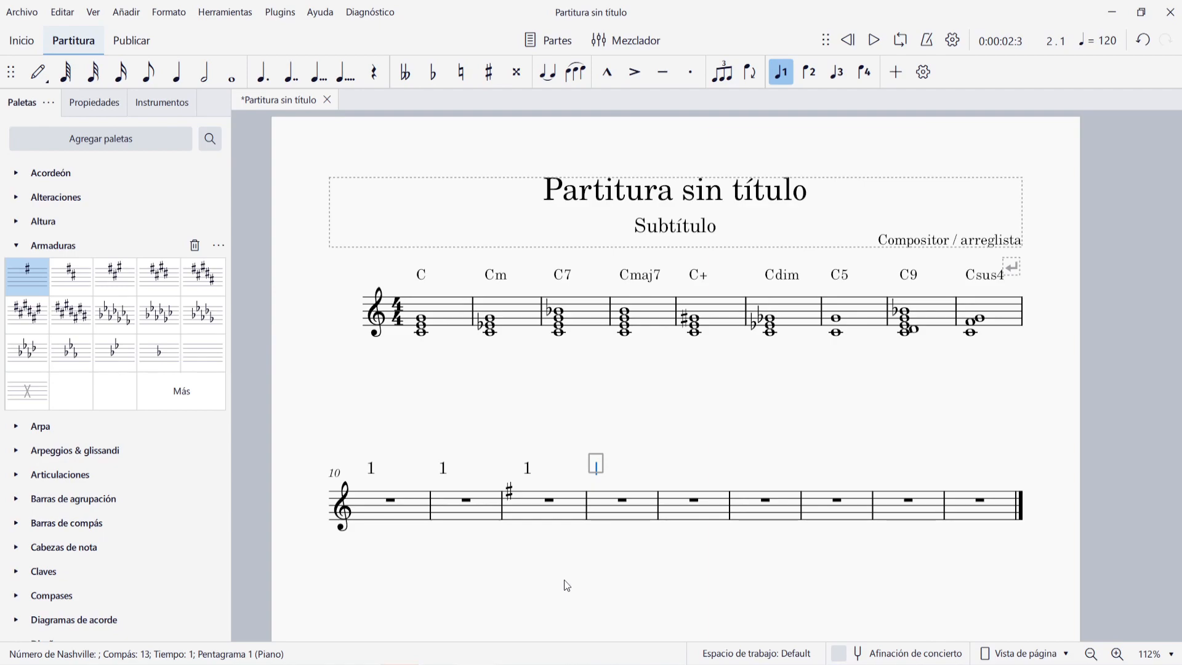
text(3m)
key(Escape)
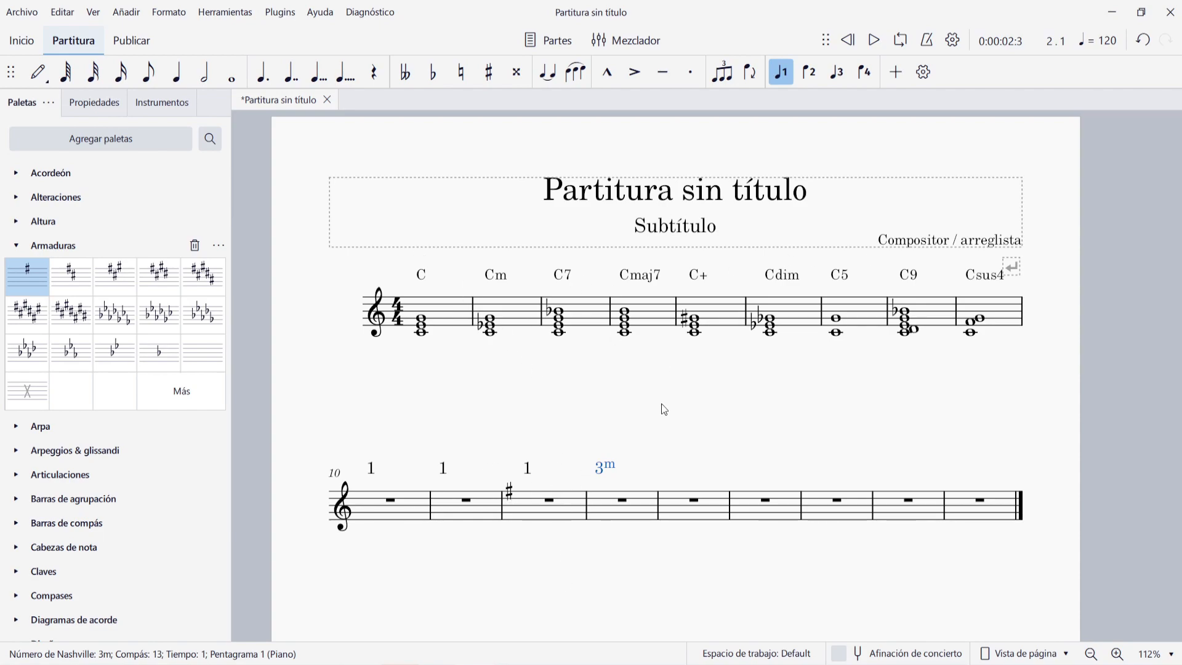
- Add the Roman numeral analysis i below the first beat of measure 15
click(770, 509)
click(126, 12)
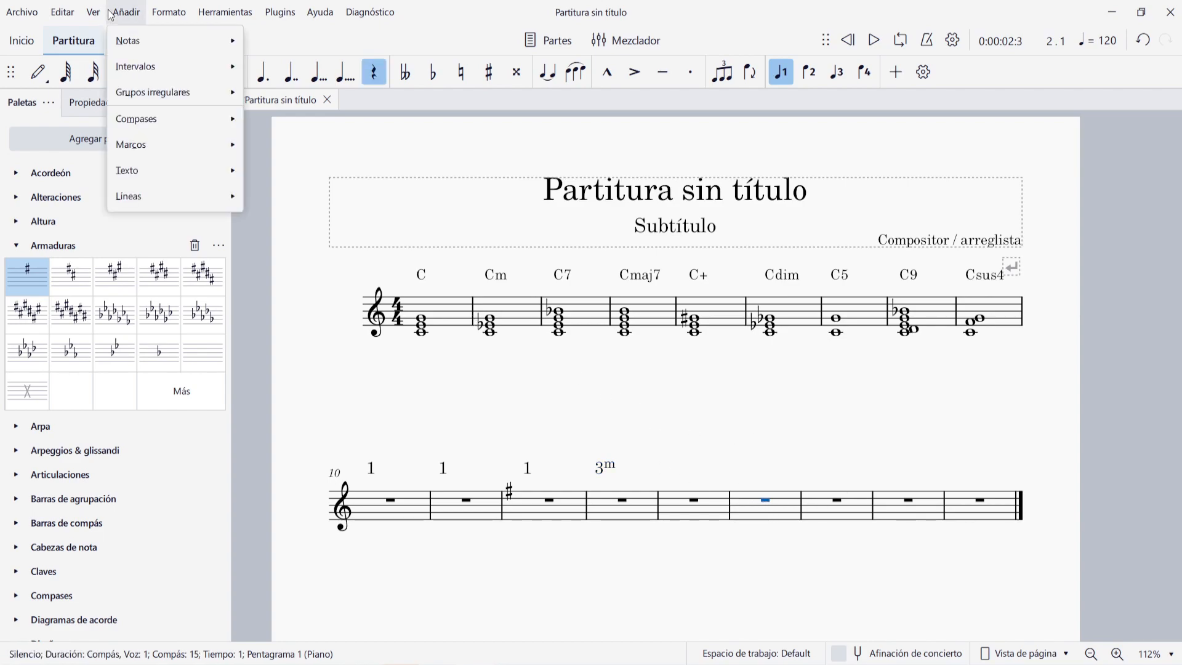
mouse_move(149, 172)
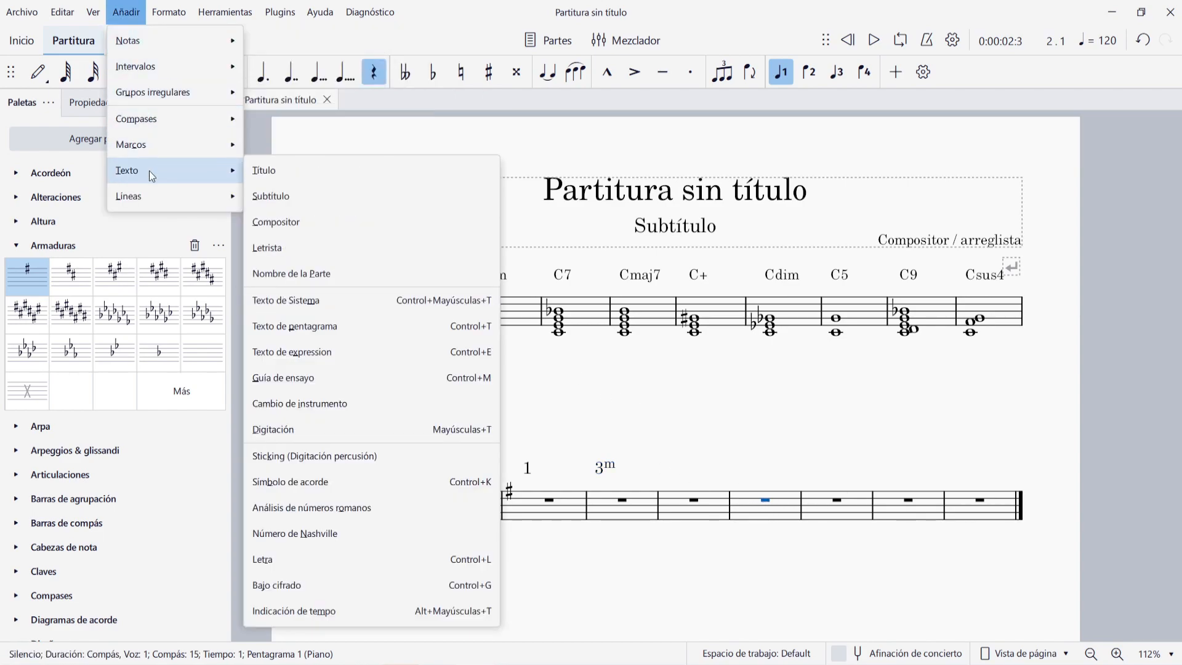
click(349, 507)
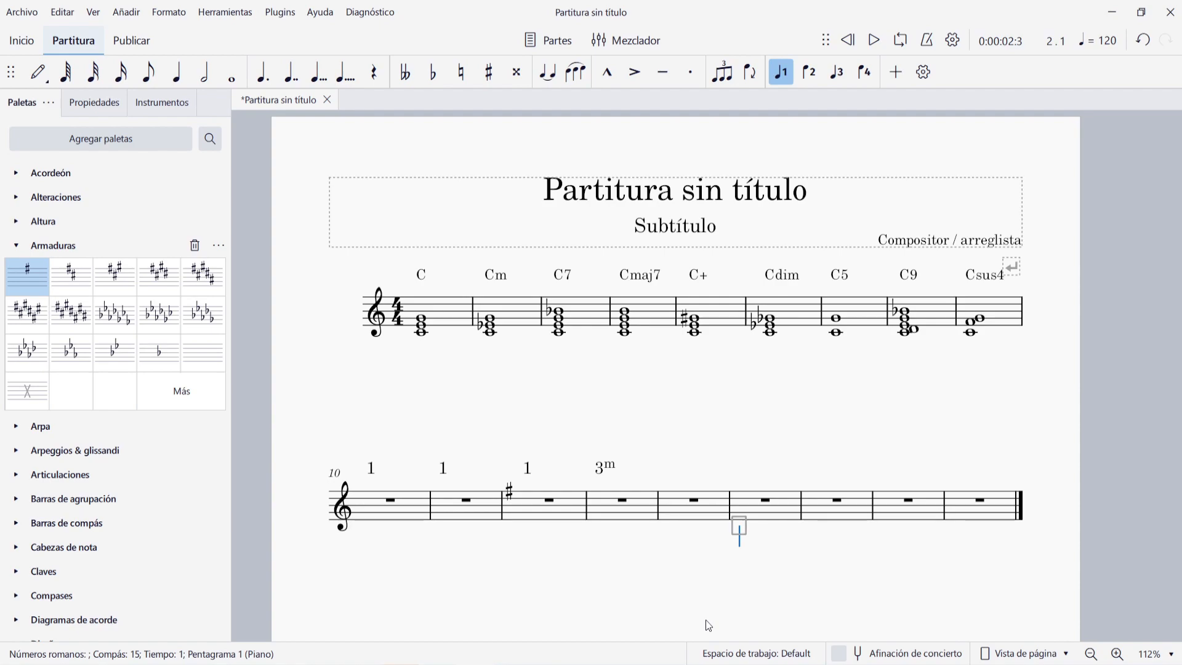
text(i)
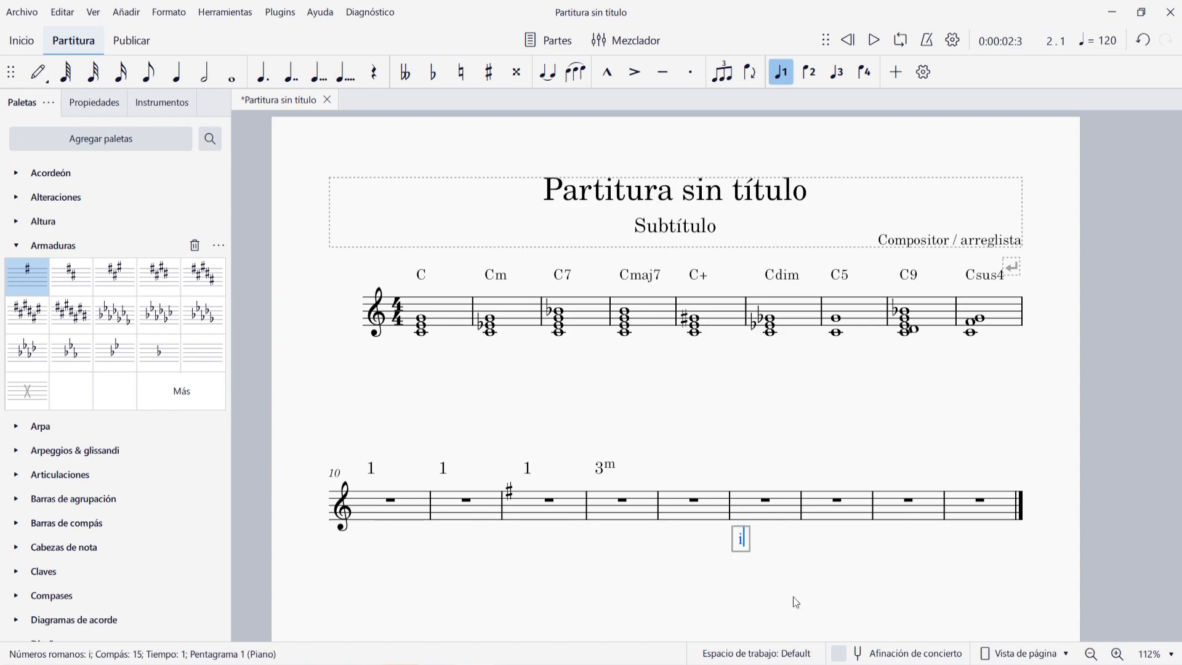
- Continue the Roman numeral analysis with iiim on the second beat of measure 15
key(space)
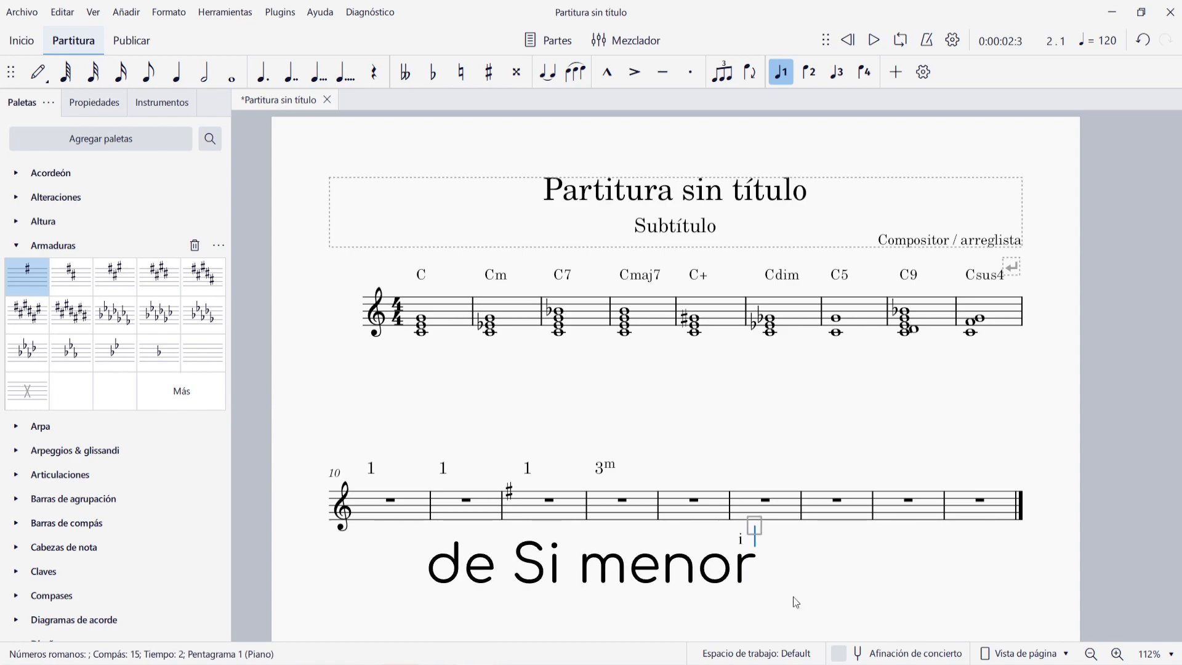
text(iii)
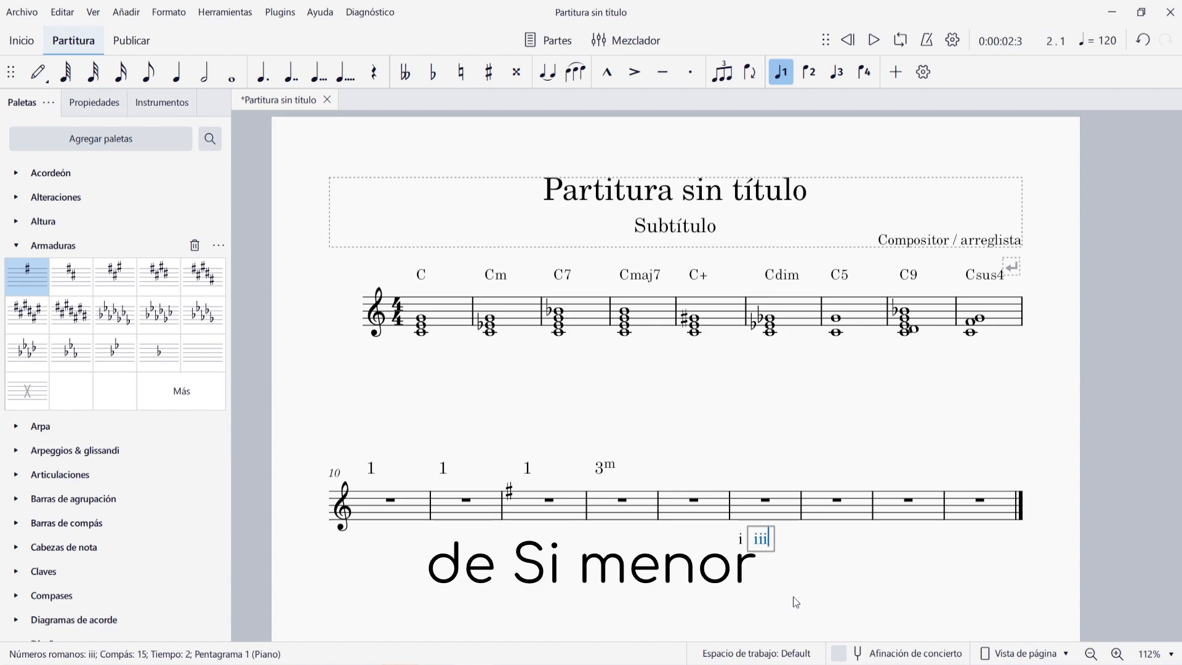
text(m)
key(Escape)
key(Escape)
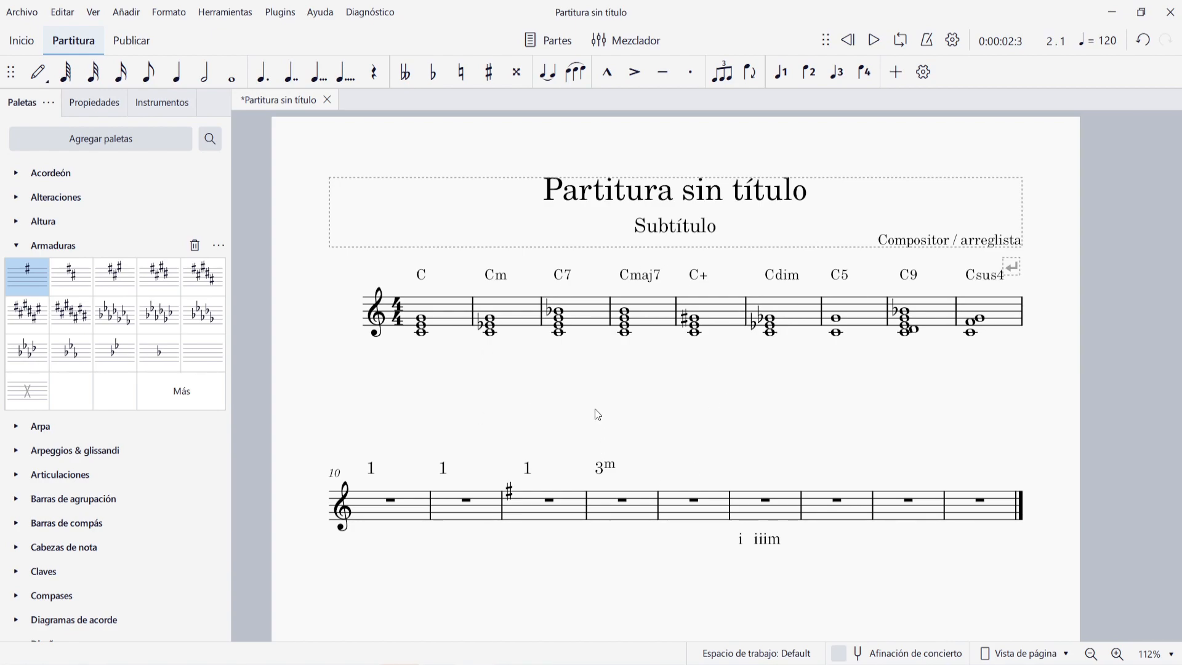
- Change the chord symbol of measure 1 to C# and that of measure 2 to Cbbm
double_click(423, 277)
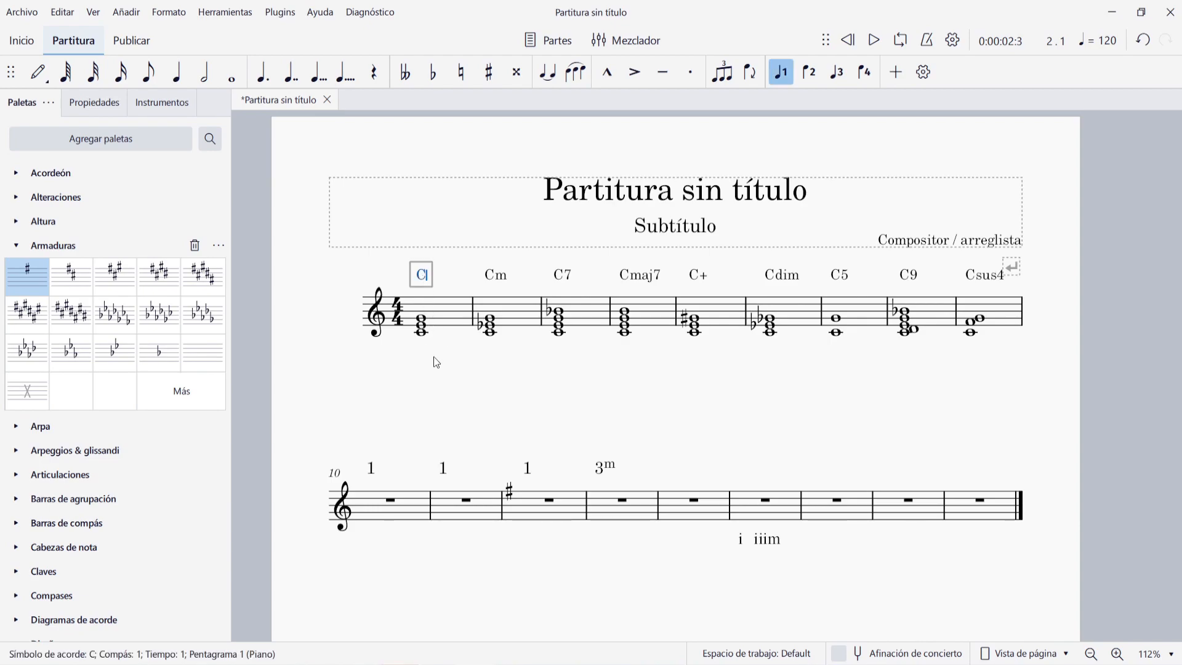
text(#)
key(Escape)
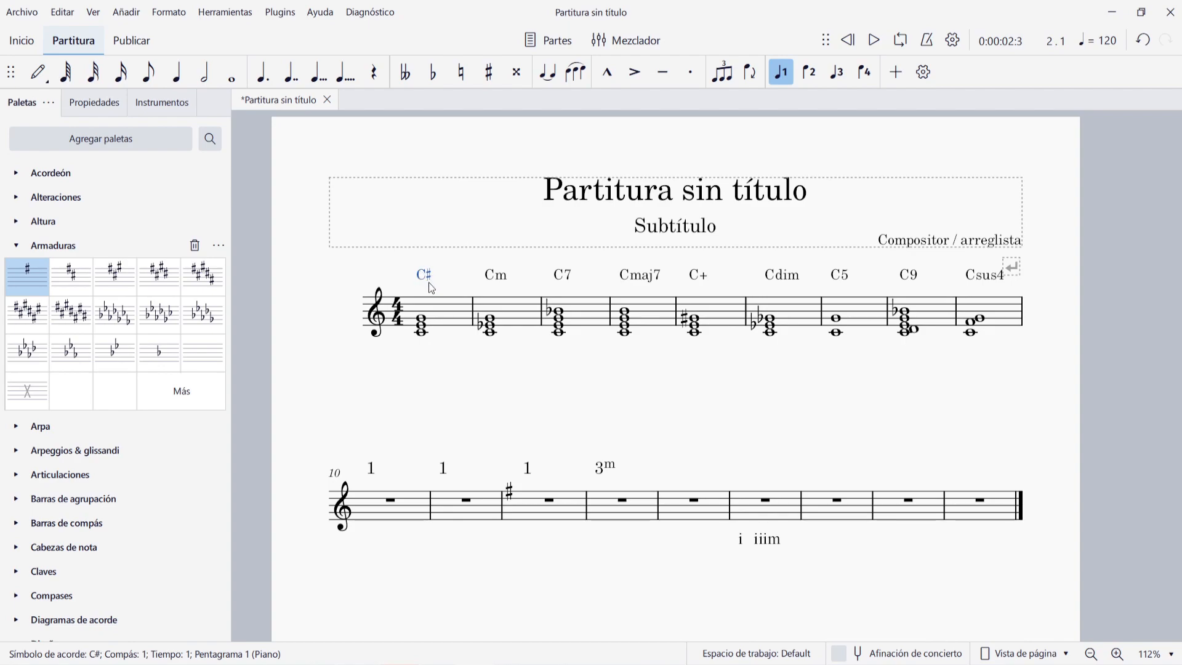
double_click(503, 278)
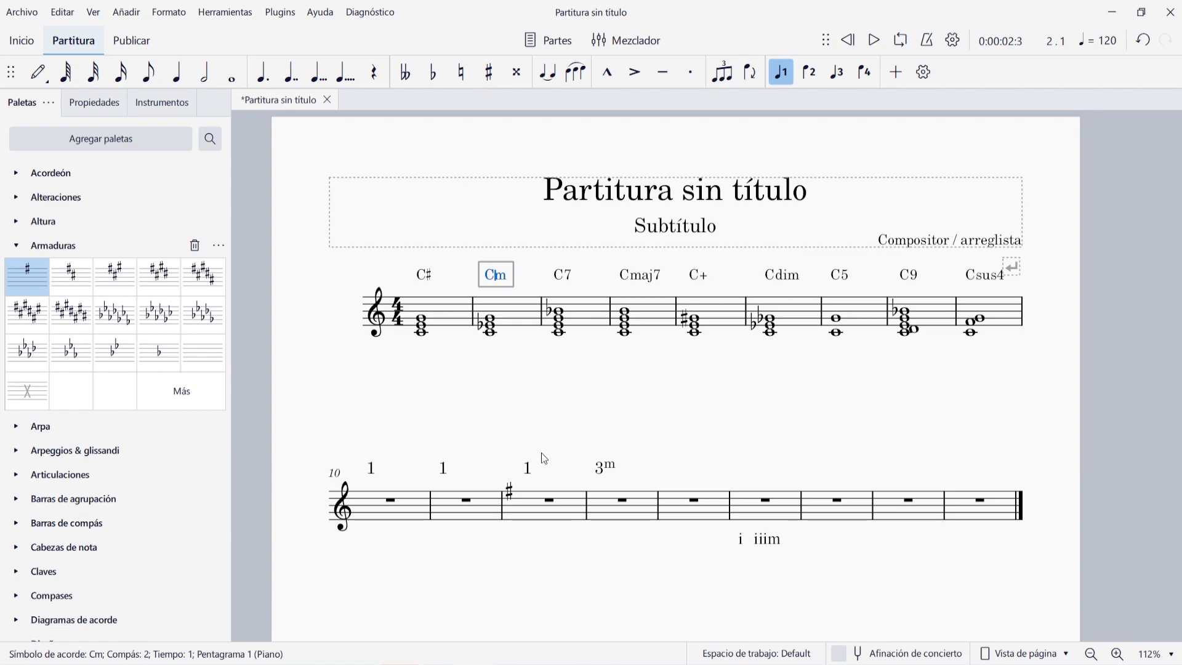
text(bb)
key(Escape)
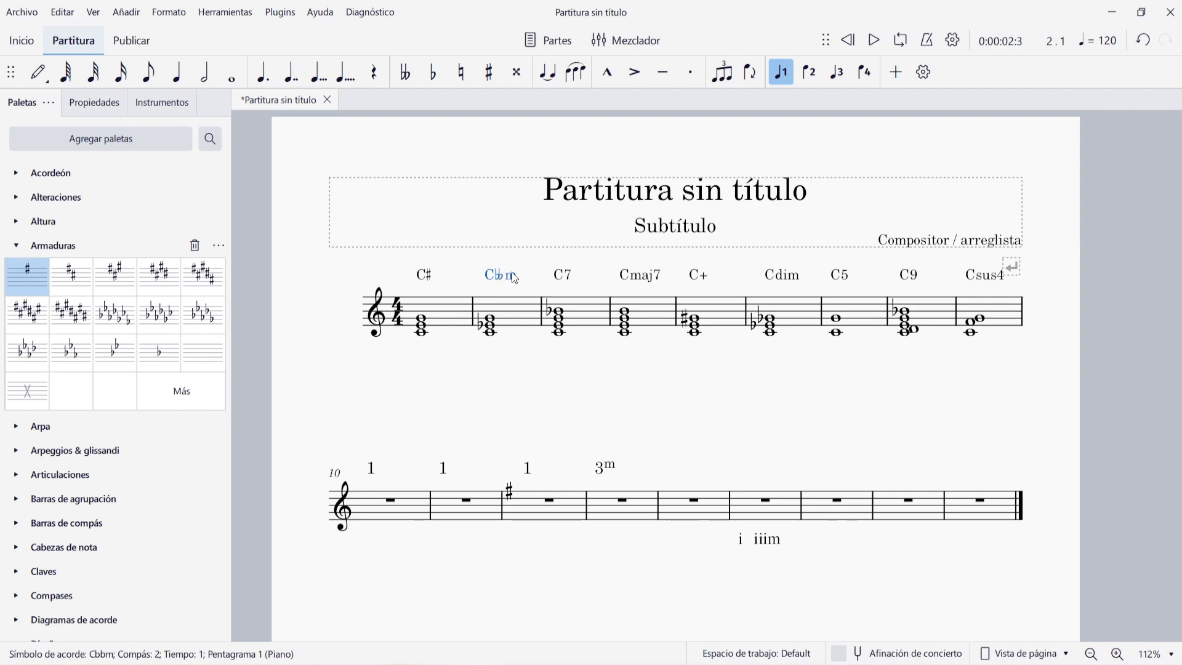
- Delete all the chord notes in measure 2 while keeping its chord symbol
double_click(505, 309)
click(505, 309)
ctrl+click(463, 316)
click(510, 310)
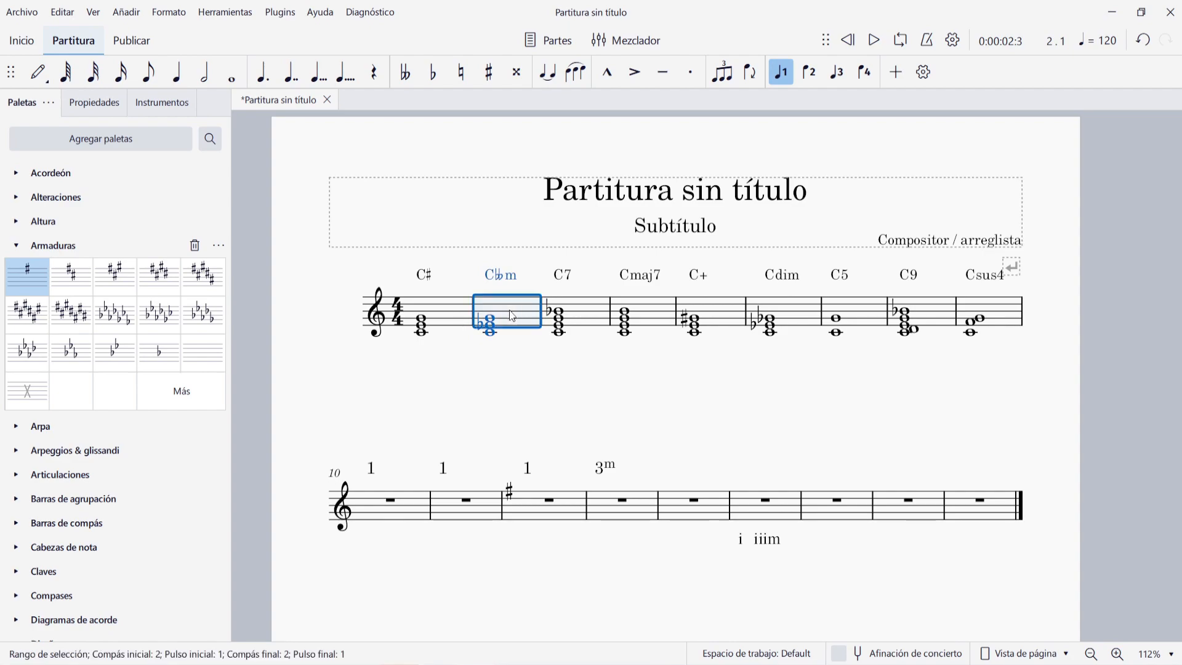
key(ctrl+z)
click(490, 319)
key(Delete)
- Delete all the chord notes in measure 1 while keeping its chord symbol
key(Delete)
key(Delete)
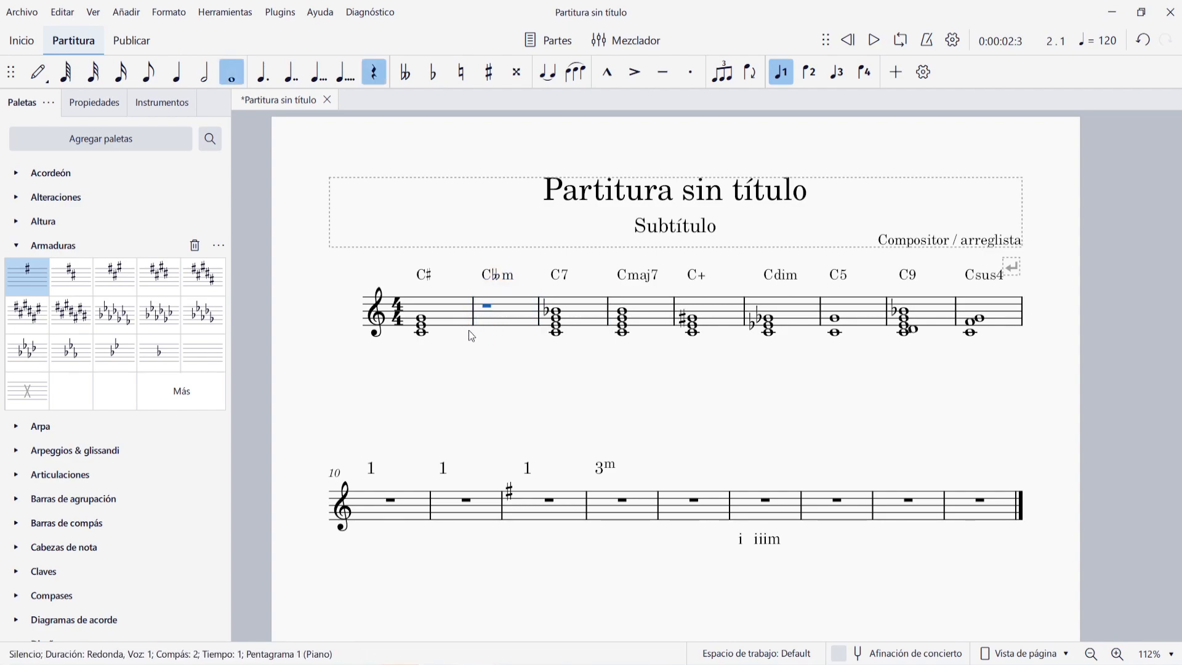
click(430, 325)
key(Delete)
key(Delete)
key(Delete)
- Realize the C# and Cbbm chord symbols of measures 1 and 2 as notes with the default options
click(424, 276)
ctrl+click(496, 276)
right_click(496, 279)
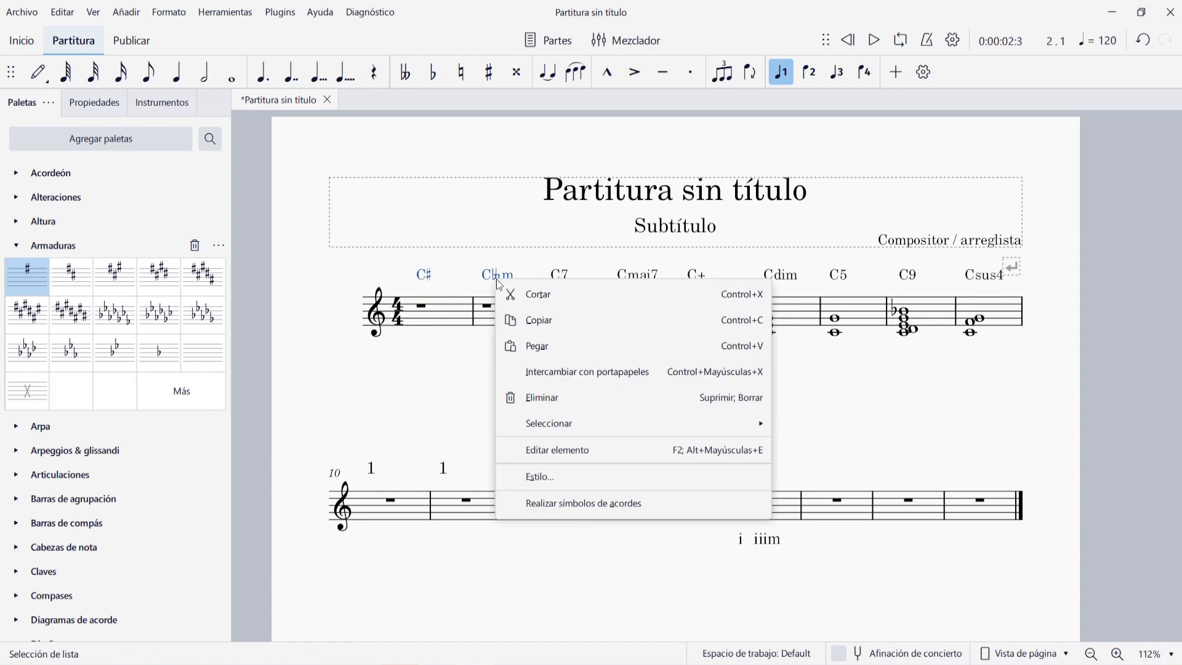
click(575, 504)
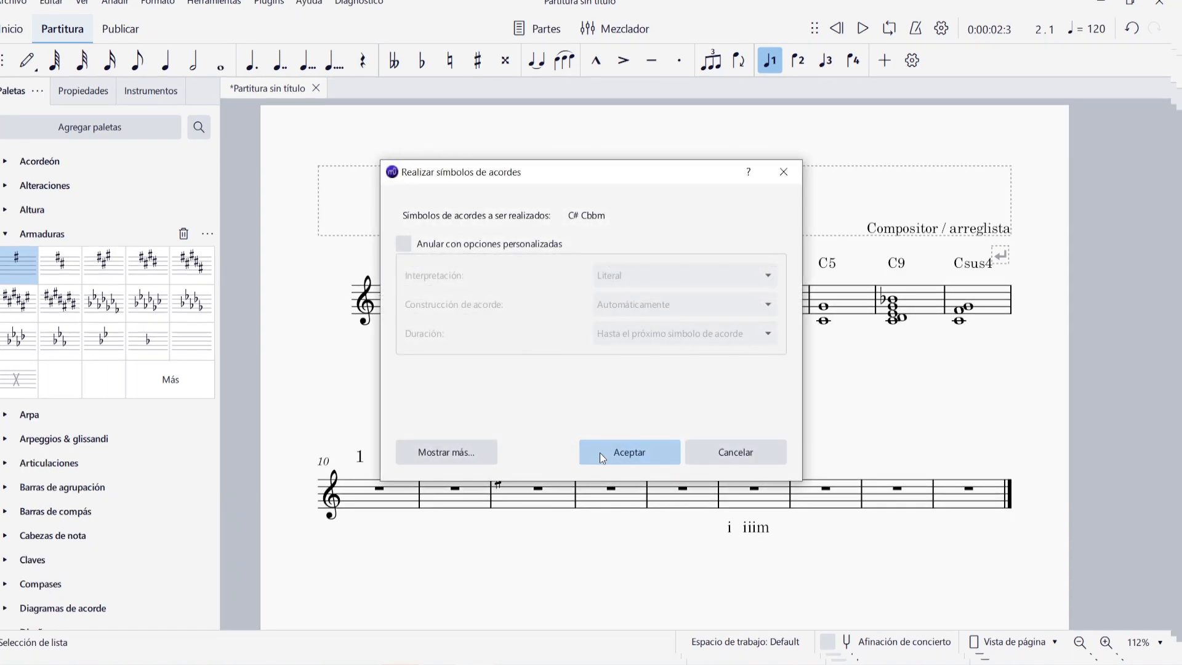
click(602, 455)
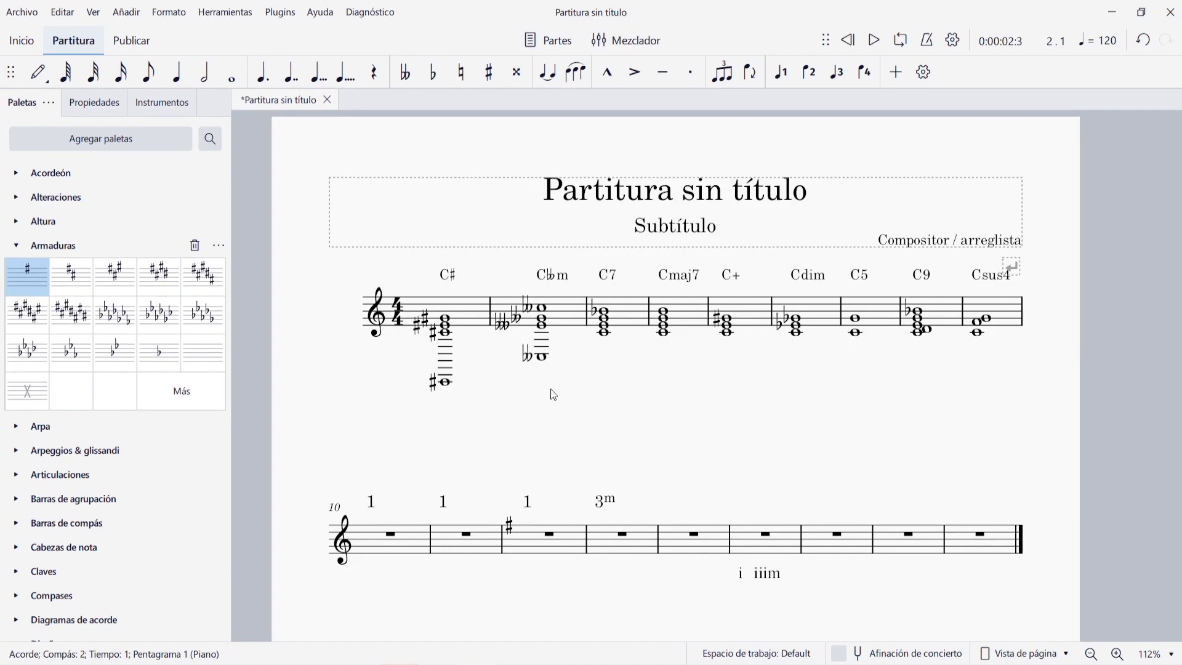
- Delete the low bass note from the realized chords in measures 1 and 2
click(448, 386)
key(Delete)
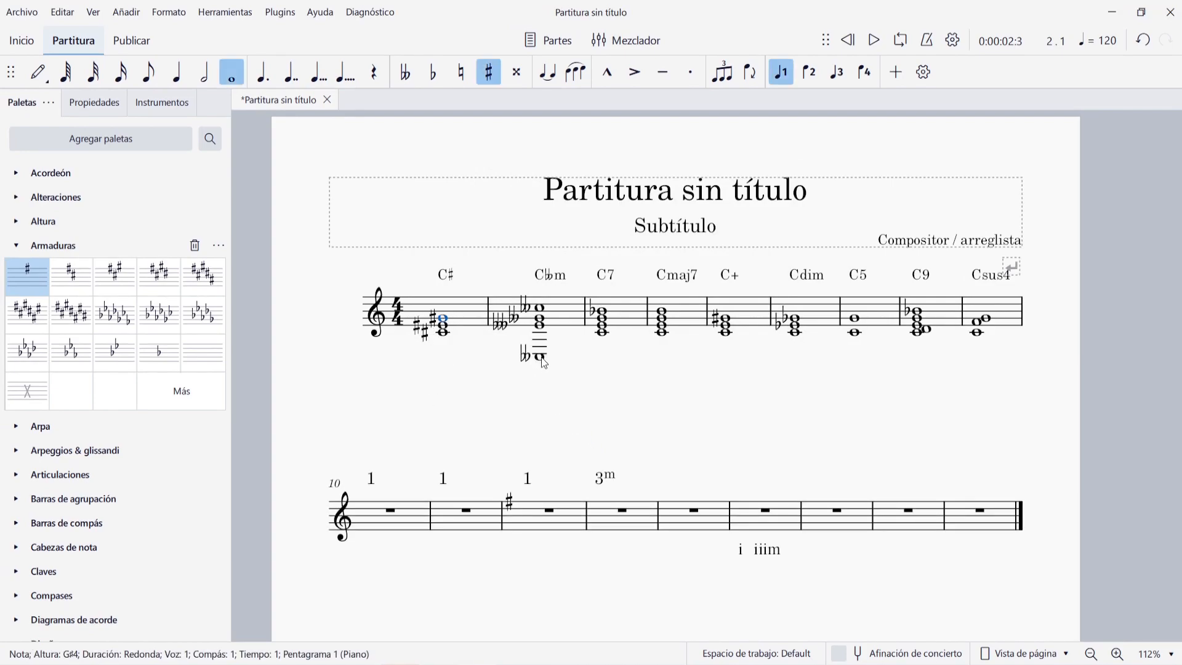
click(542, 358)
key(Delete)
key(Escape)
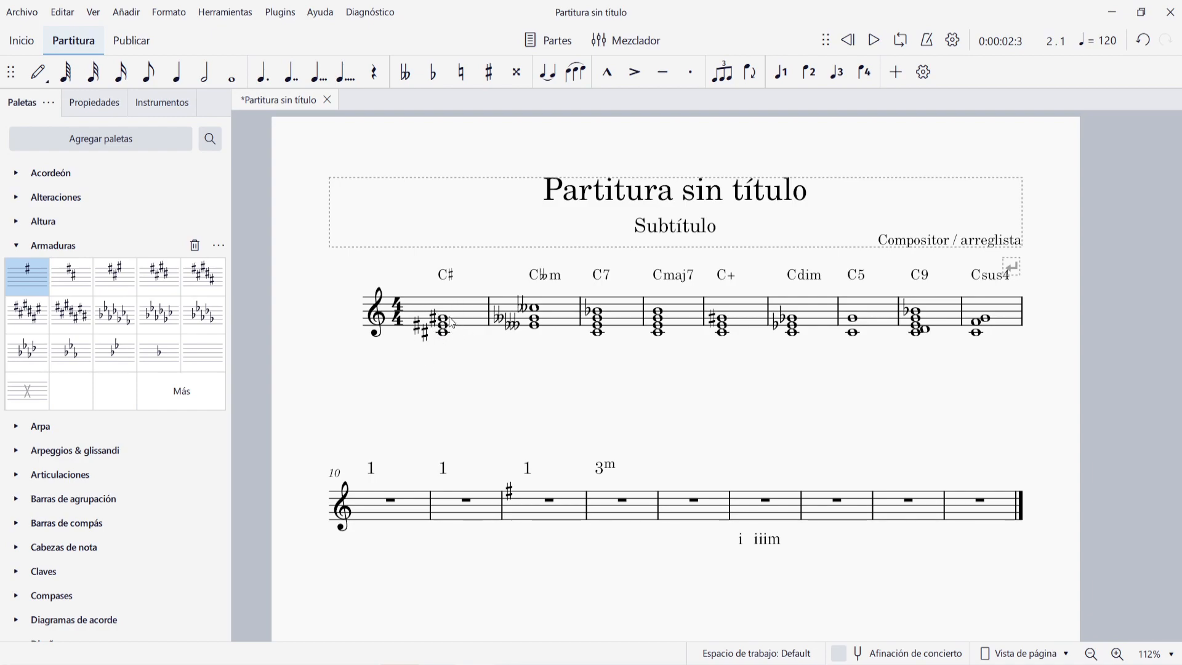
- Change the Nashville number above measure 10 to #1 and the one above measure 11 to 1m
key(ctrl+z)
double_click(372, 468)
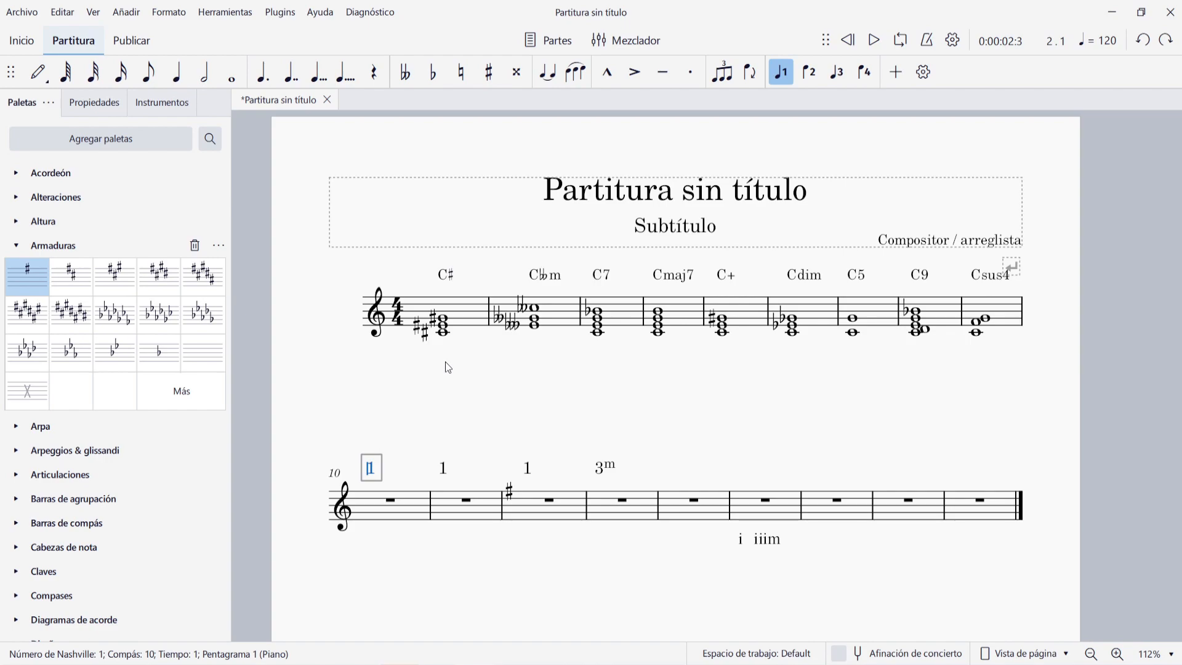
text(#)
key(Escape)
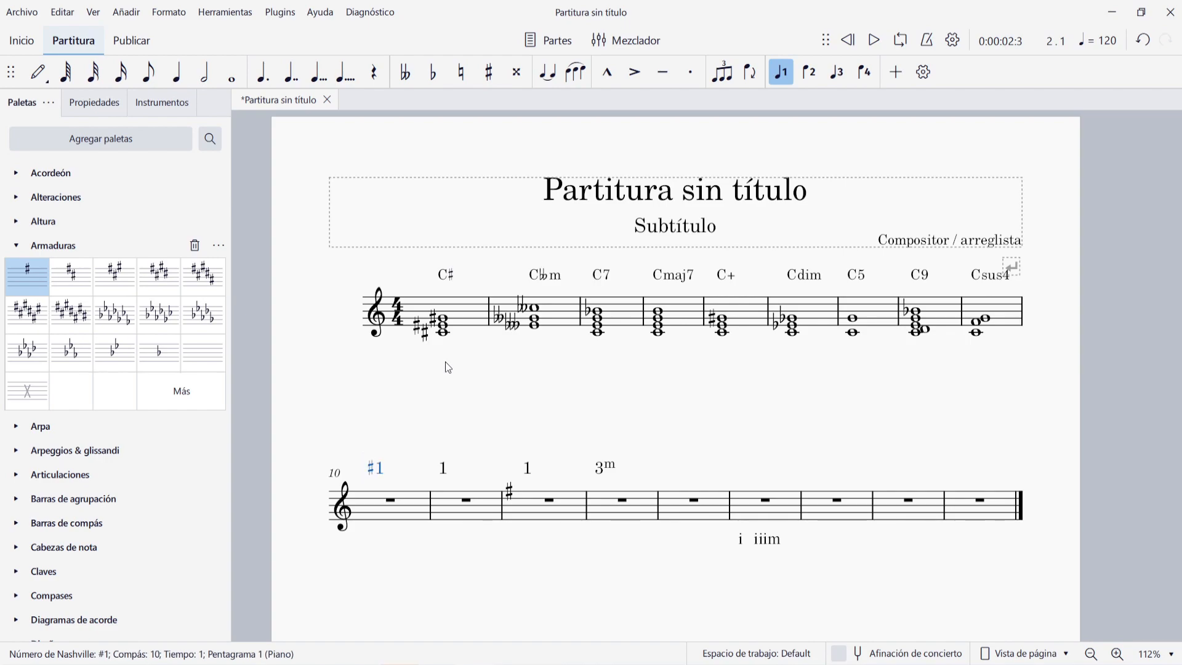
click(446, 275)
click(379, 468)
key(ctrl+z)
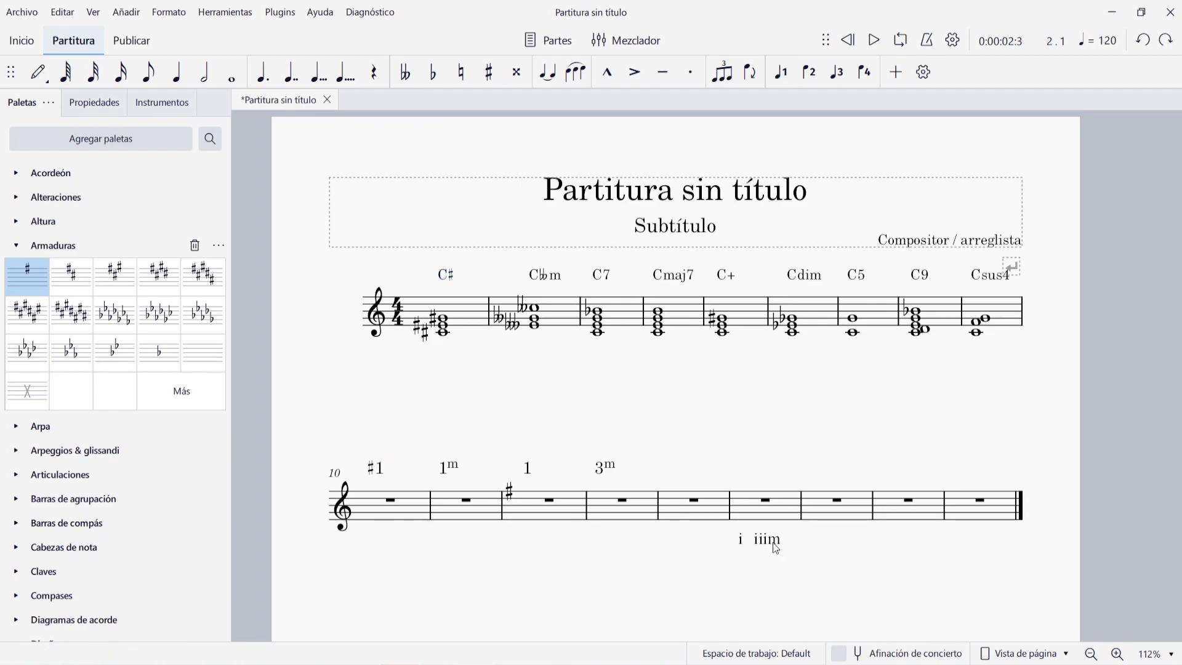
- Put a flat before the Roman numeral iiim in measure 15 by changing it to biiim
double_click(776, 547)
key(Home)
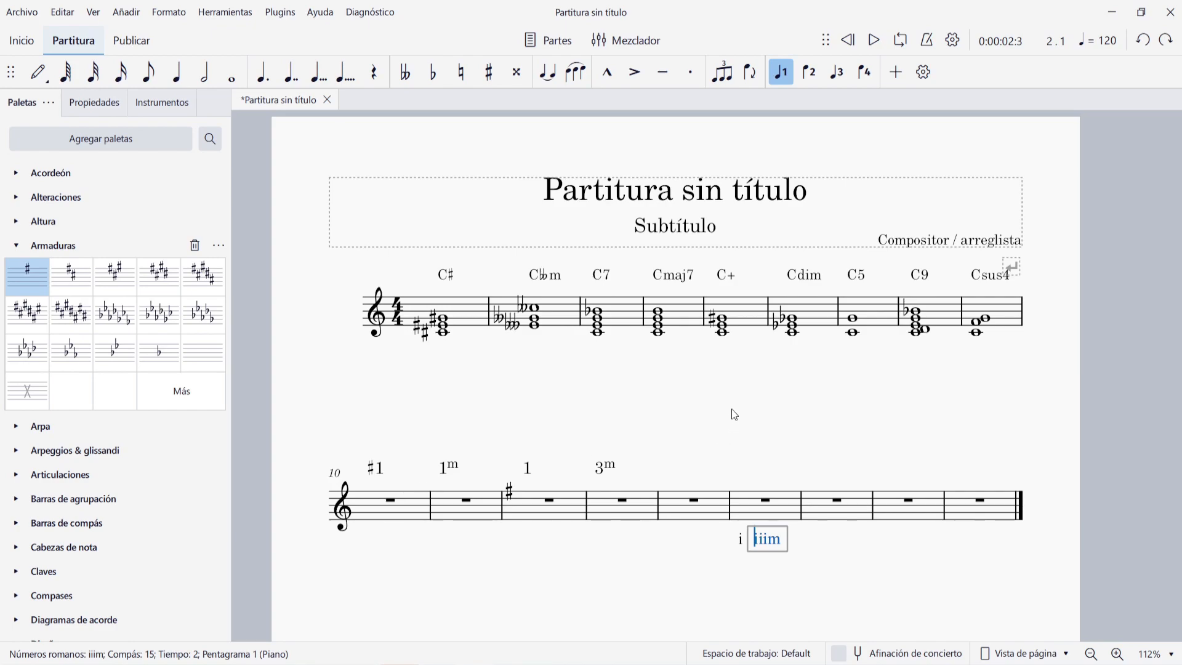
text(b)
key(Escape)
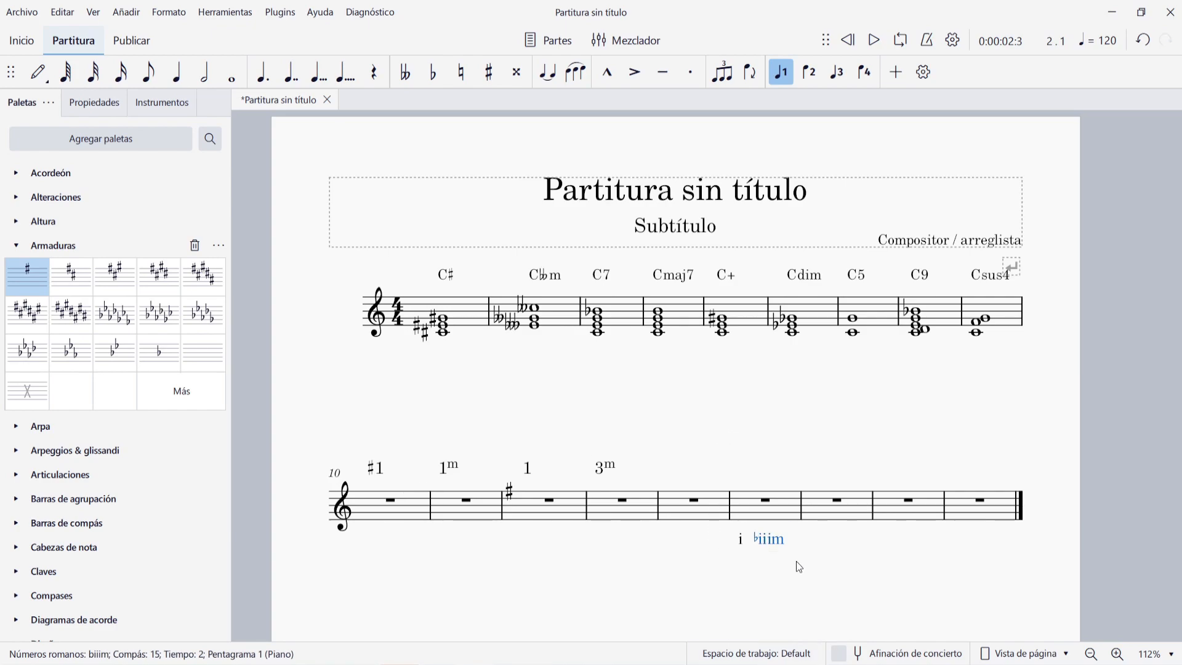